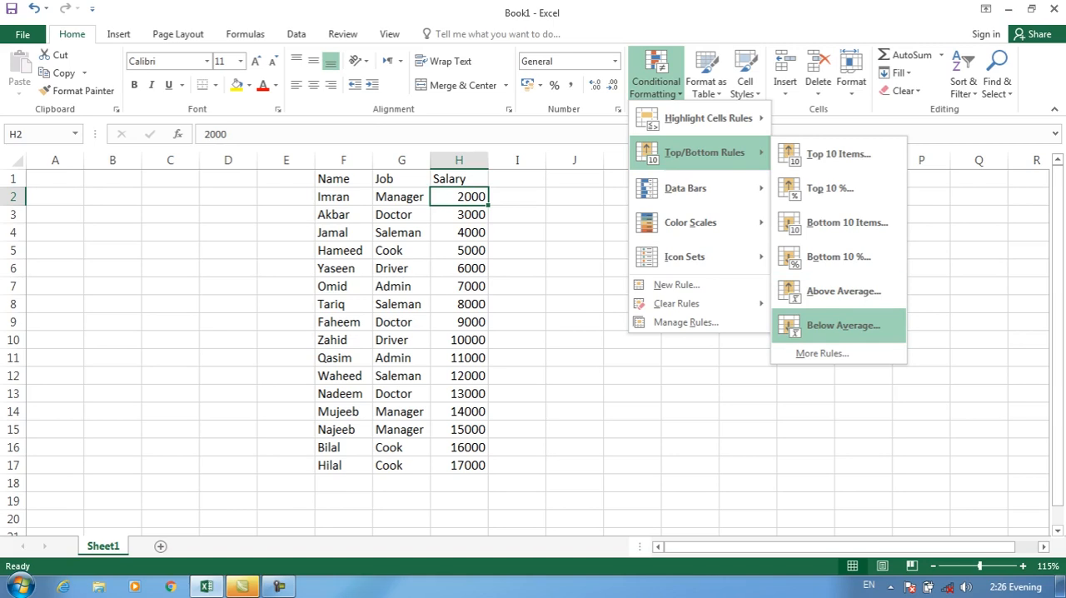
click(518, 376)
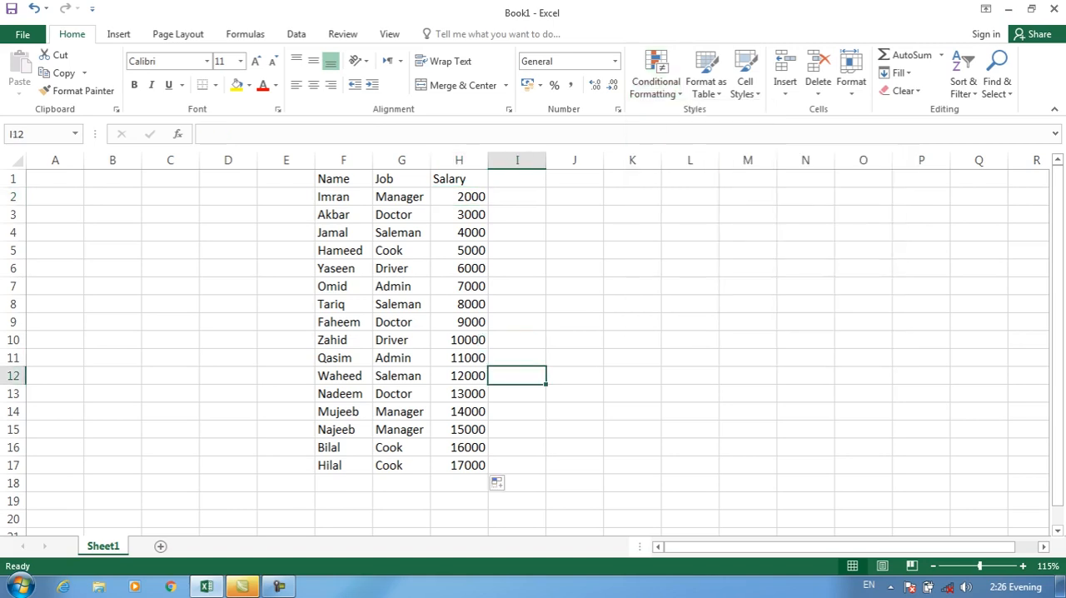
Add a new blank worksheet, Sheet2, to the workbook
click(161, 547)
click(294, 174)
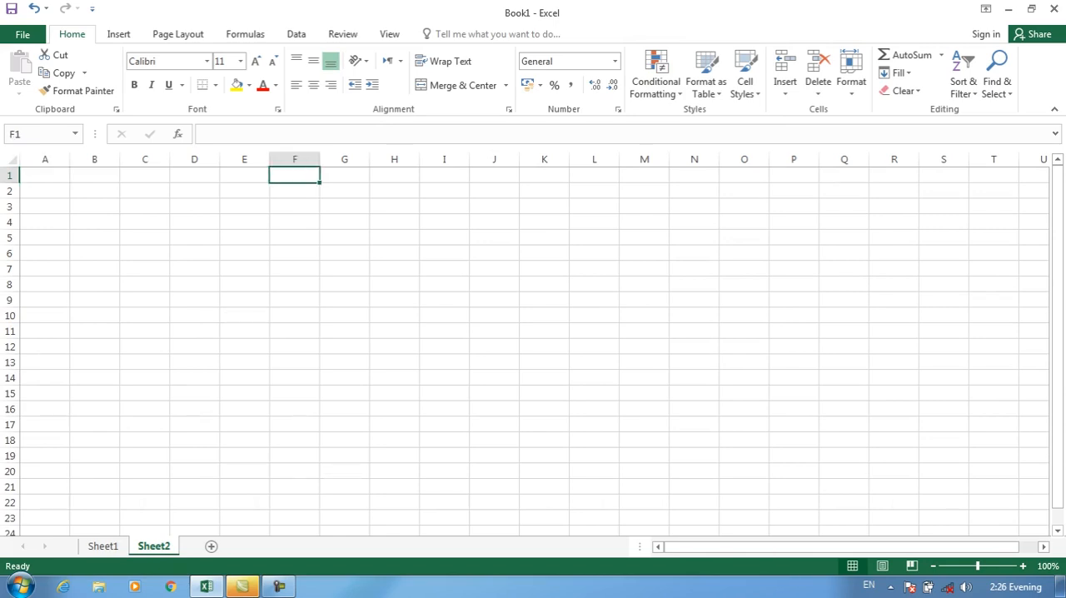
key(ctrl+minus)
key(Escape)
drag(978, 566, 983, 566)
Enter the column headings Name, Pashto and Dari in E1:G1 of Sheet2
key(Left)
text(Name)
key(Tab)
text(Pashto)
key(Tab)
text(Dari)
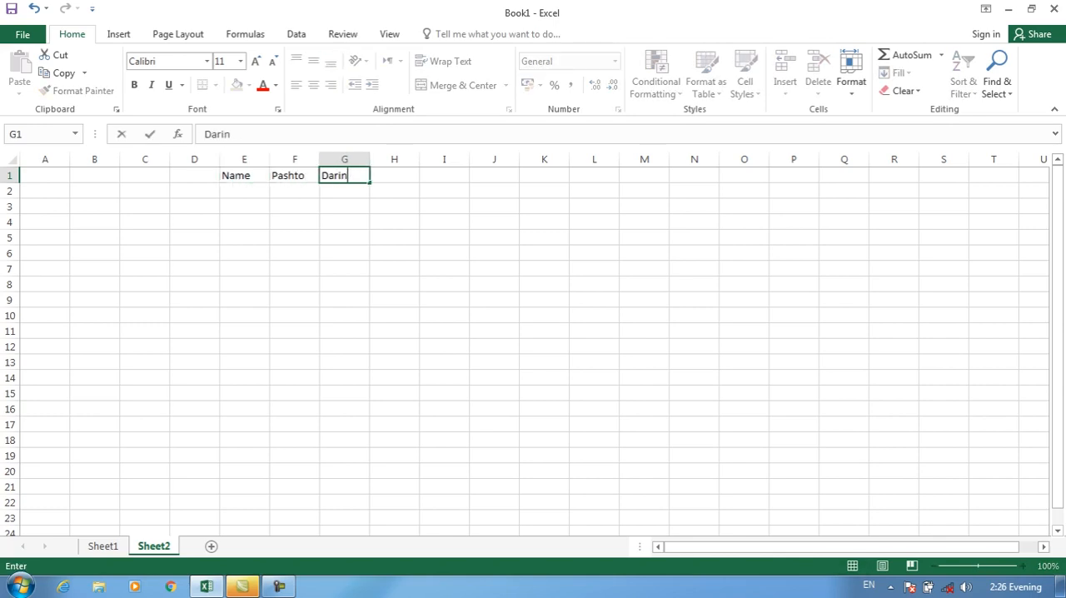
Enter the column headings English, Computer and Science in H1:J1
key(Tab)
text(English)
key(Tab)
text(Computer)
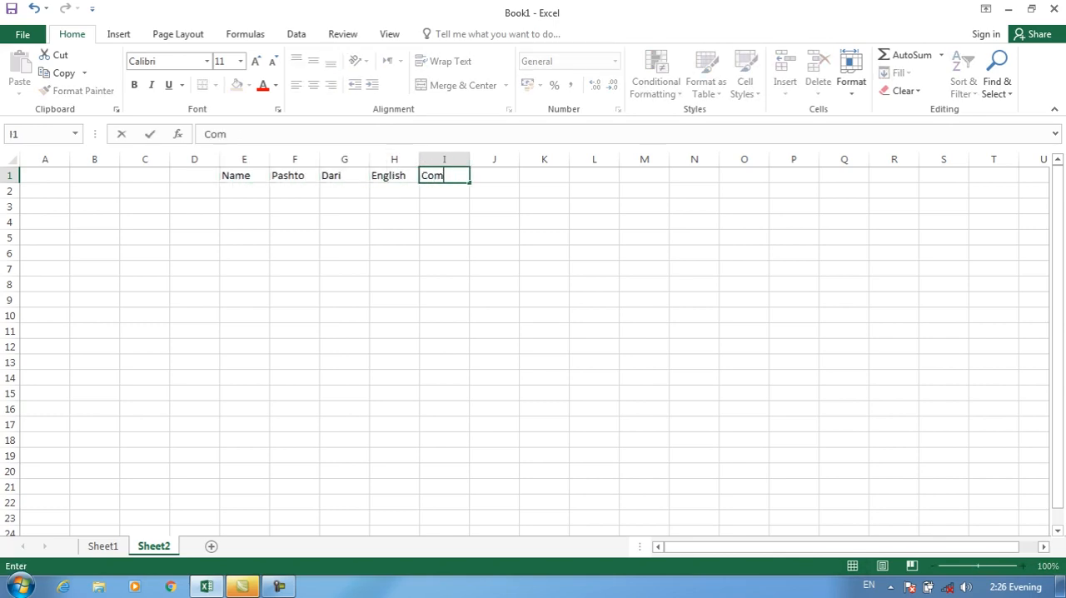
key(Tab)
text(Saice)
key(BackSpace)
key(BackSpace)
key(BackSpace)
key(BackSpace)
key(BackSpace)
text(Science)
key(Return)
Enter the first two students' names in E2:E3 under the Name heading
key(Left)
key(Right)
text(Imran)
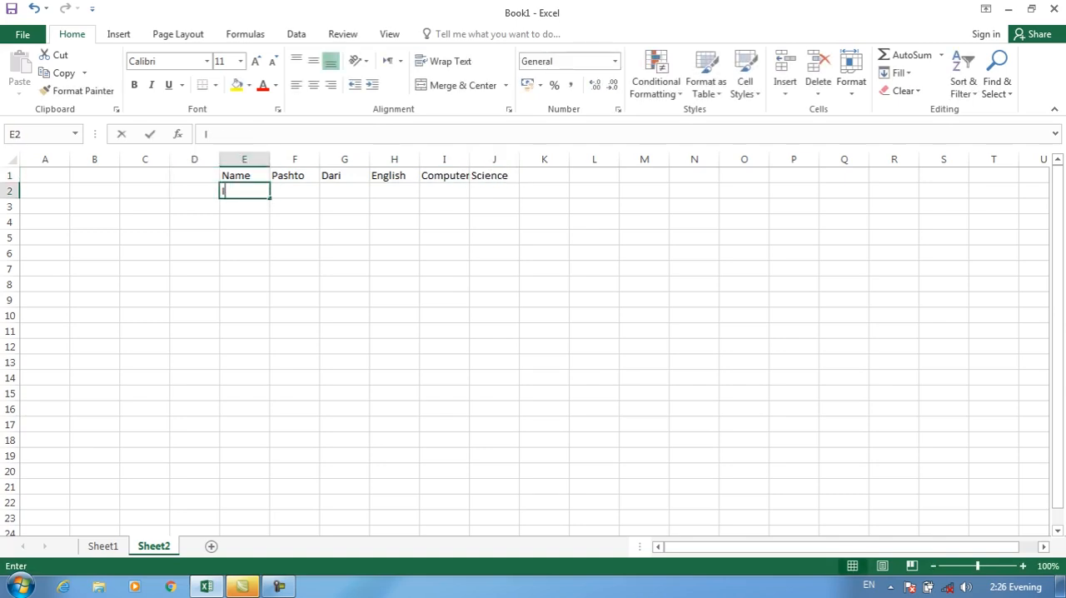
key(Return)
key(BackSpace)
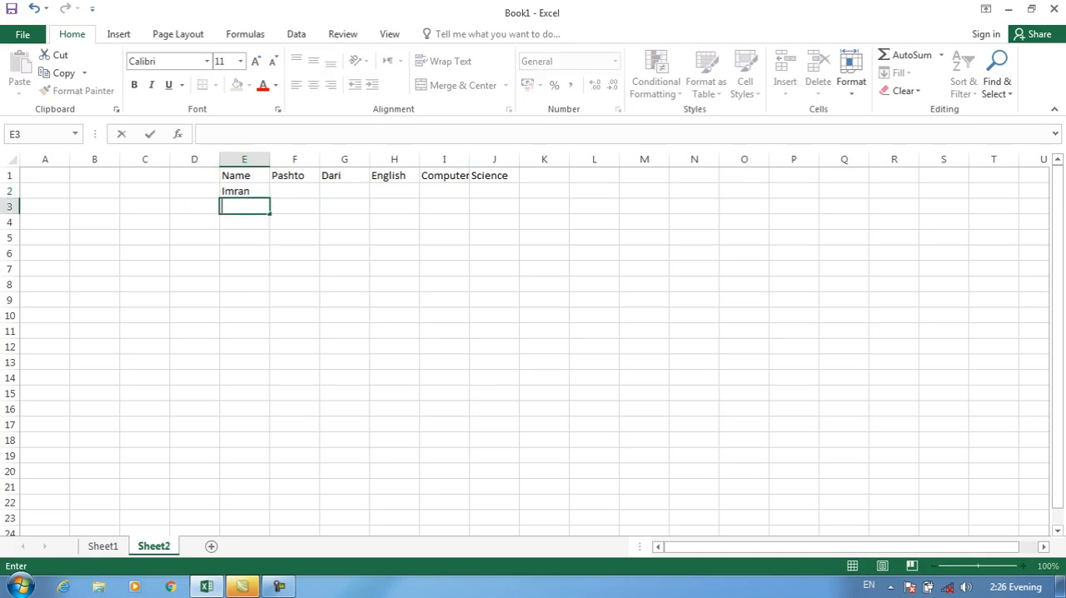
text(Khame)
key(BackSpace)
Enter three more students' names in E4:E6
key(BackSpace)
text(n)
key(Return)
text(Adm)
key(BackSpace)
key(BackSpace)
key(BackSpace)
text(Nadeem)
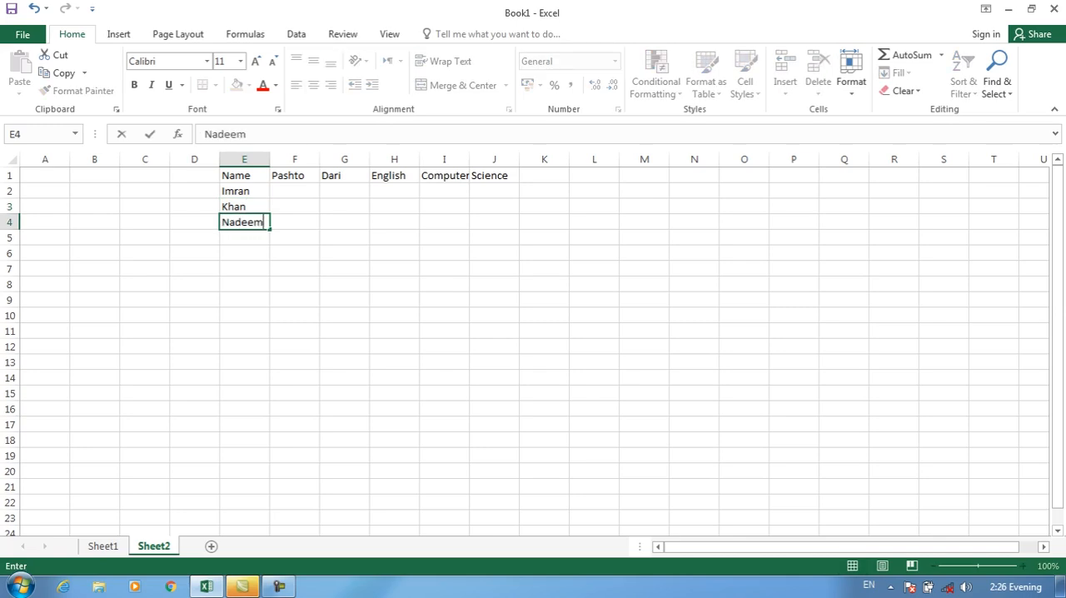
key(Return)
text(Jamal)
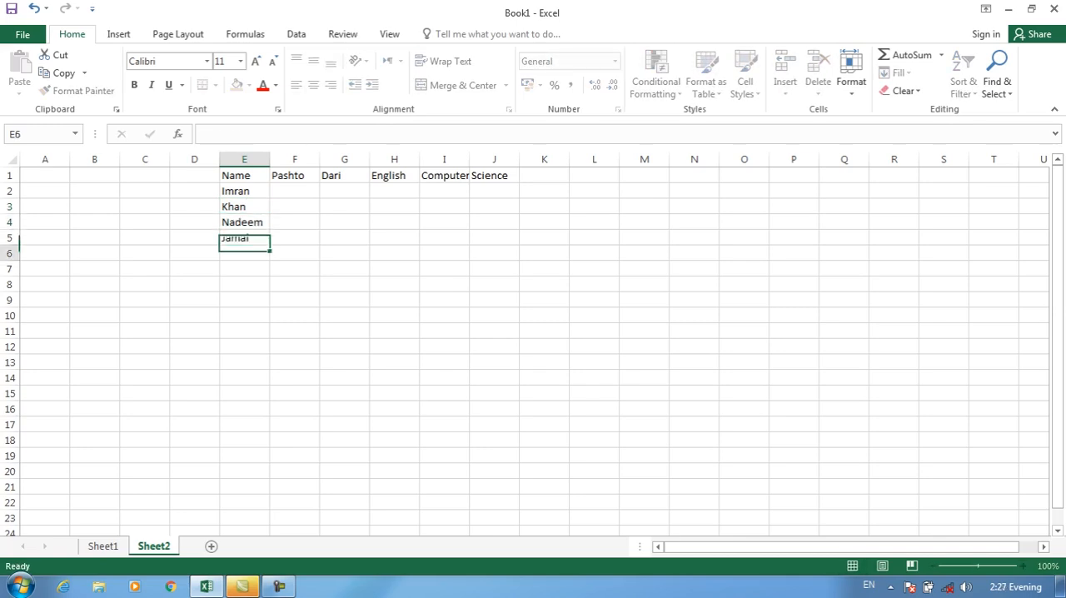
key(Return)
text(Usman)
key(Return)
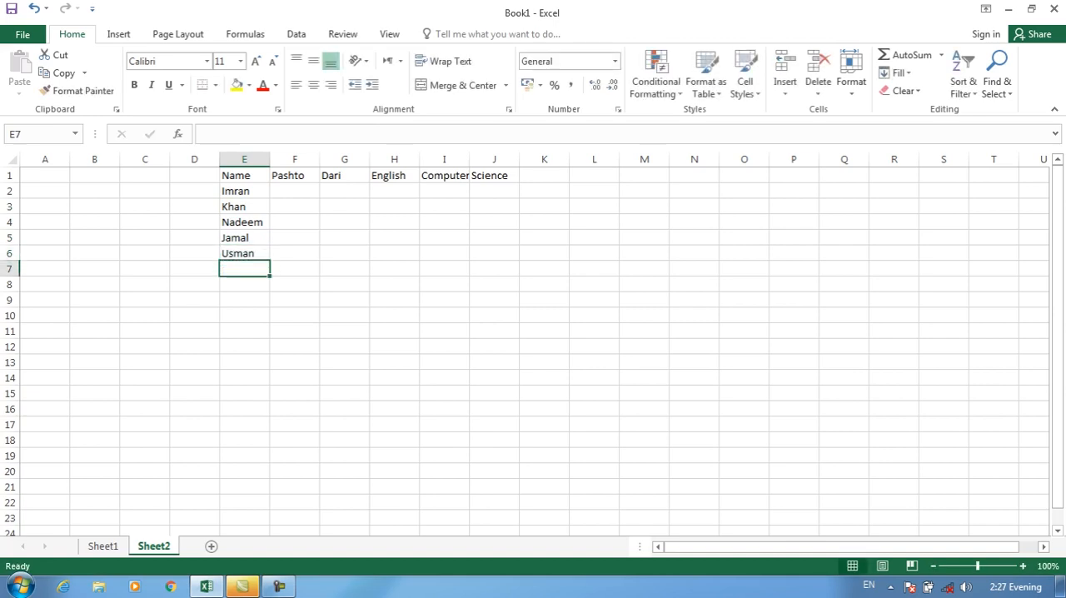
Copy the eight names in F10:F17 of Sheet1 and paste them into Sheet2 starting at E7
drag(244, 191, 244, 253)
click(103, 546)
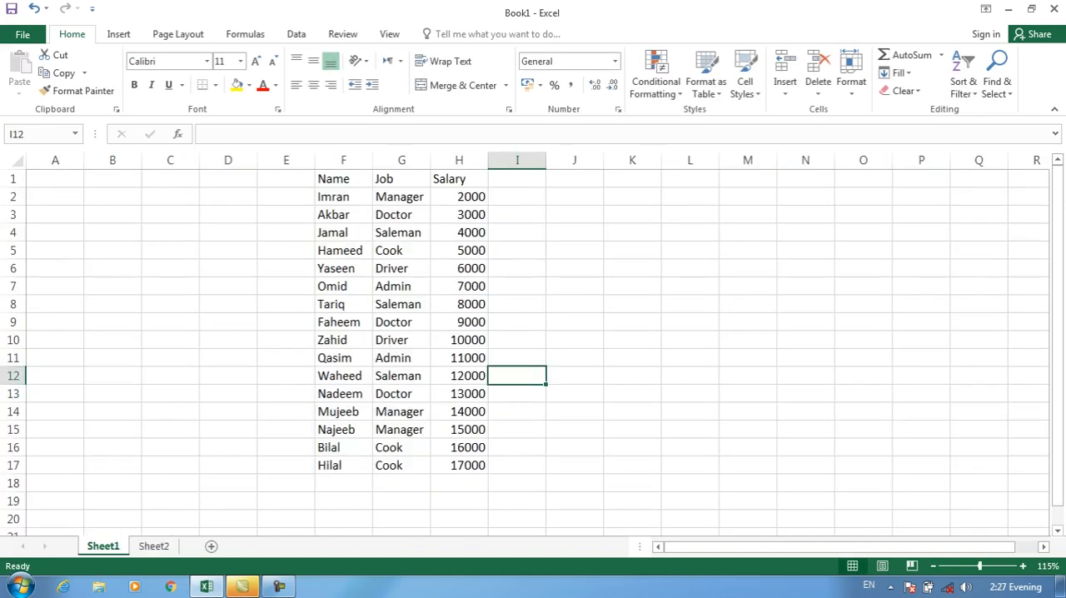
drag(343, 339, 343, 465)
key(ctrl+c)
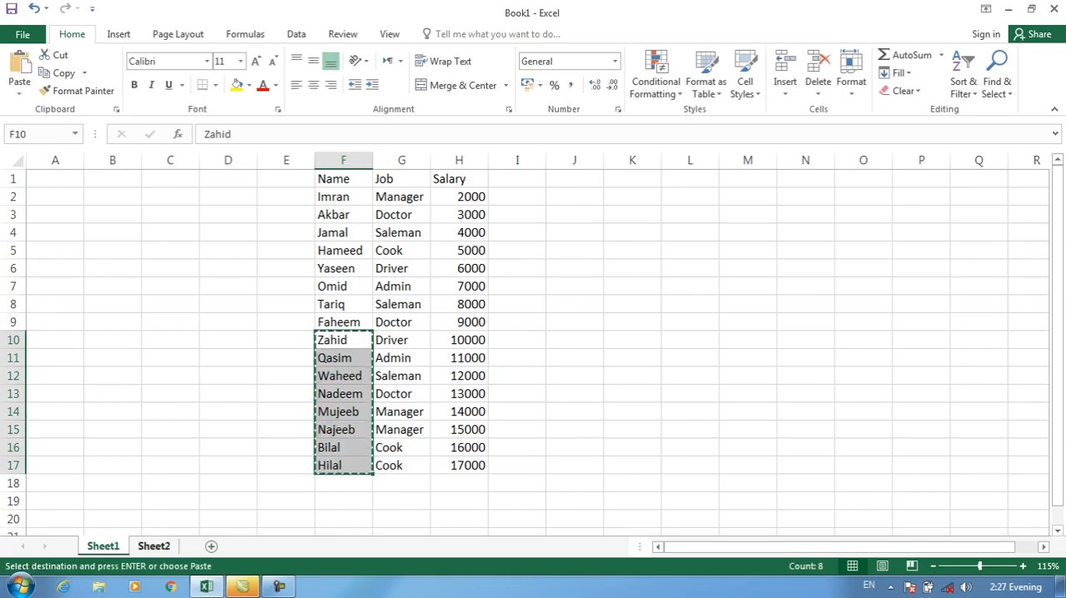
click(153, 545)
click(244, 268)
key(Return)
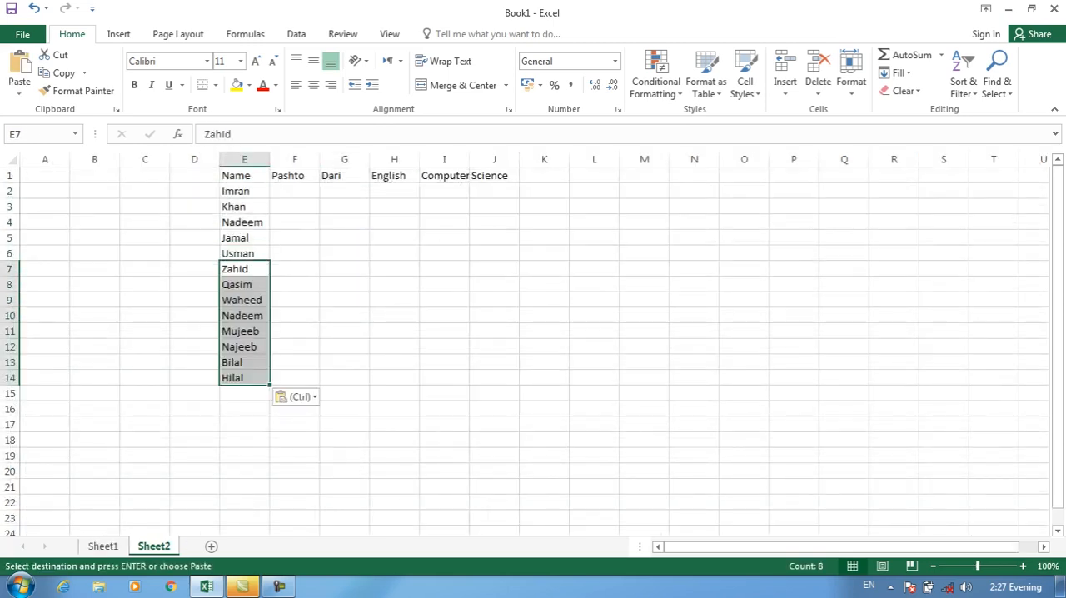
Enter the first student's marks 20, 30, 30, 30 and 40 in F2:J2
click(294, 191)
text(20)
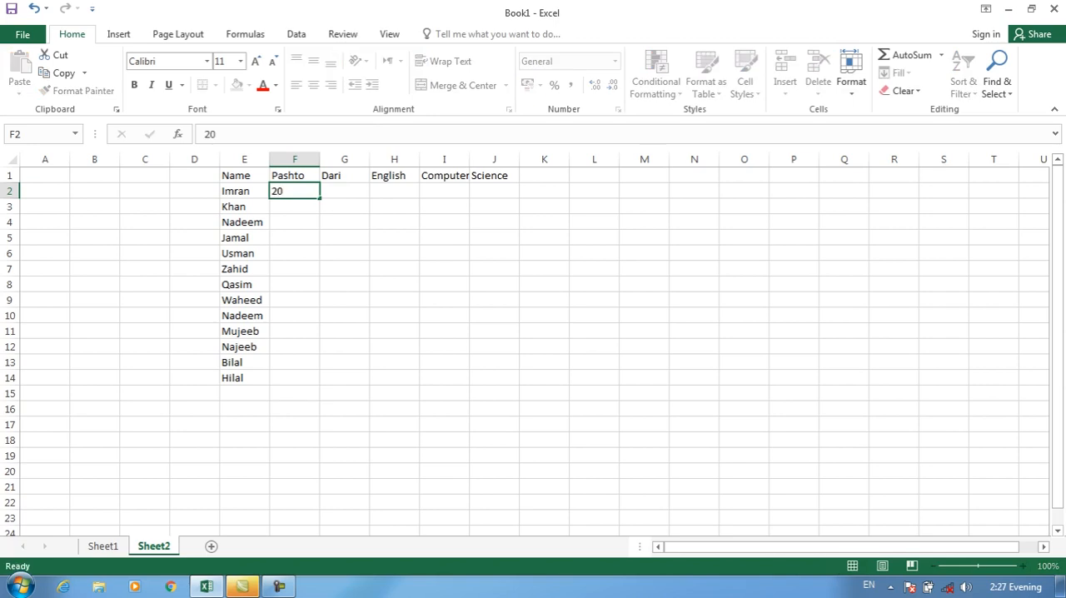
key(Tab)
text(30)
key(Tab)
text(30)
key(Tab)
text(30)
key(Tab)
text(40)
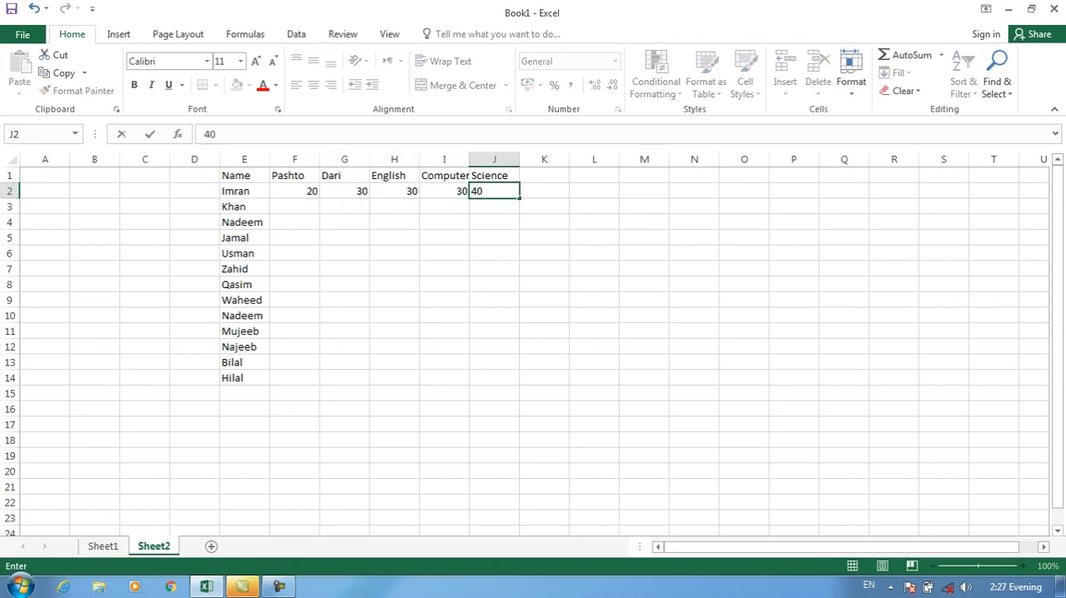
Enter the Pashto marks 10, 30, 50, 60 and 70 in F3:F7
key(ctrl+Left)
key(Right)
key(Down)
key(Right)
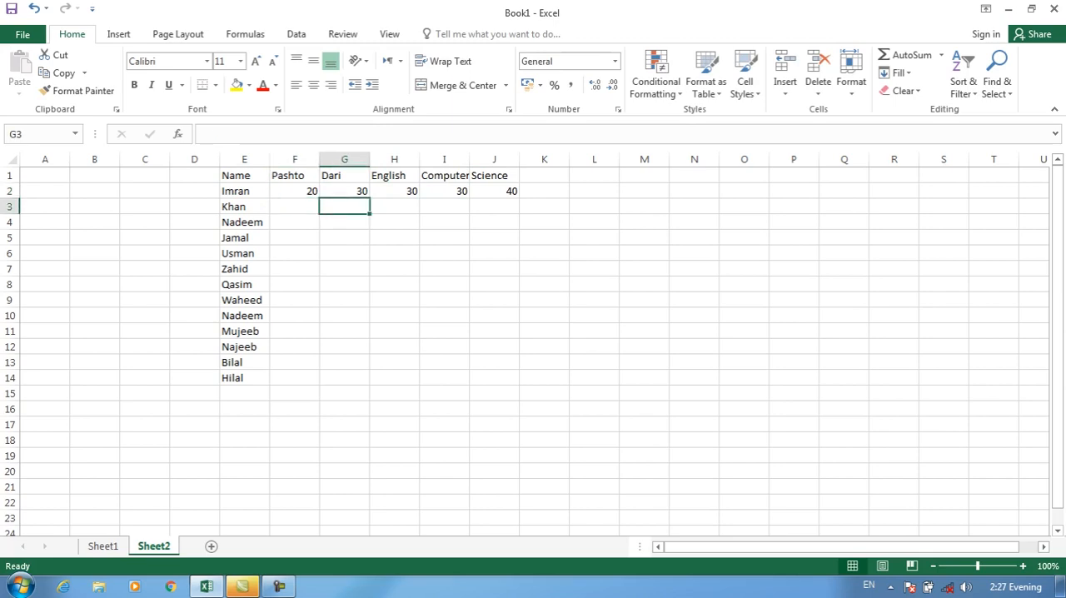
key(Left)
text(10)
key(Return)
text(30)
key(ctrl+Return)
key(Return)
text(50)
key(Return)
text(60)
key(Return)
text(70)
key(Return)
Enter the remaining Pashto marks 80, 90, 100, 100, 20, 30 and 50 in F8:F14
text(80)
key(Return)
text(90)
key(Return)
text(100)
key(Return)
text(100)
key(Return)
text(20)
key(Return)
text(30)
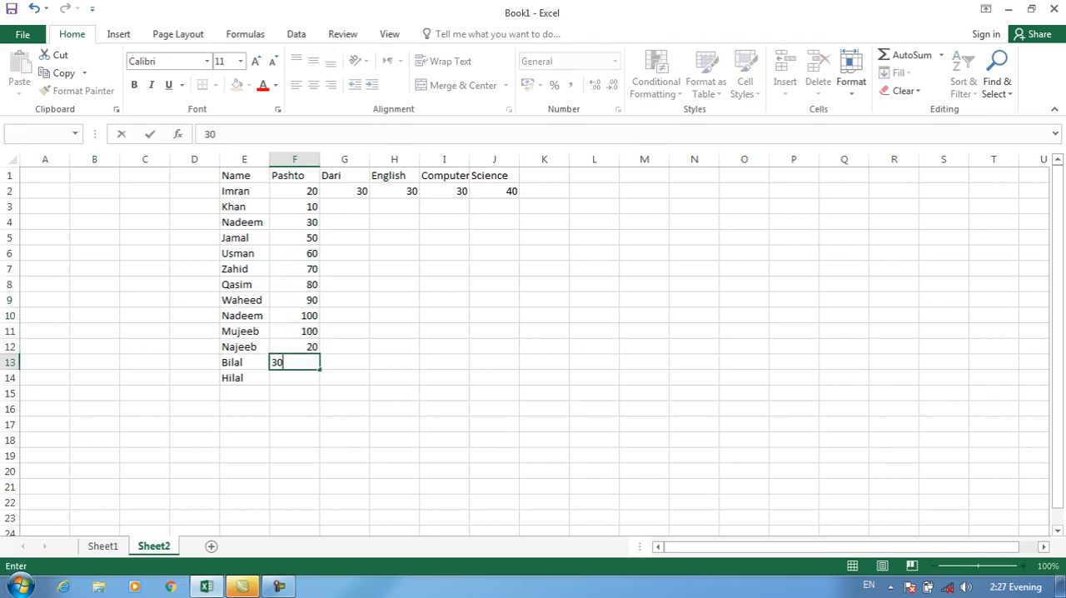
key(Return)
text(50)
key(Return)
Copy the Pashto marks in F2:F14 into the four other subject columns, G2:J14
drag(294, 191, 294, 378)
key(ctrl+c)
drag(344, 190, 494, 377)
key(ctrl+v)
Change the Dari mark in G4 to 50 and the English mark in H5 to 55
click(344, 222)
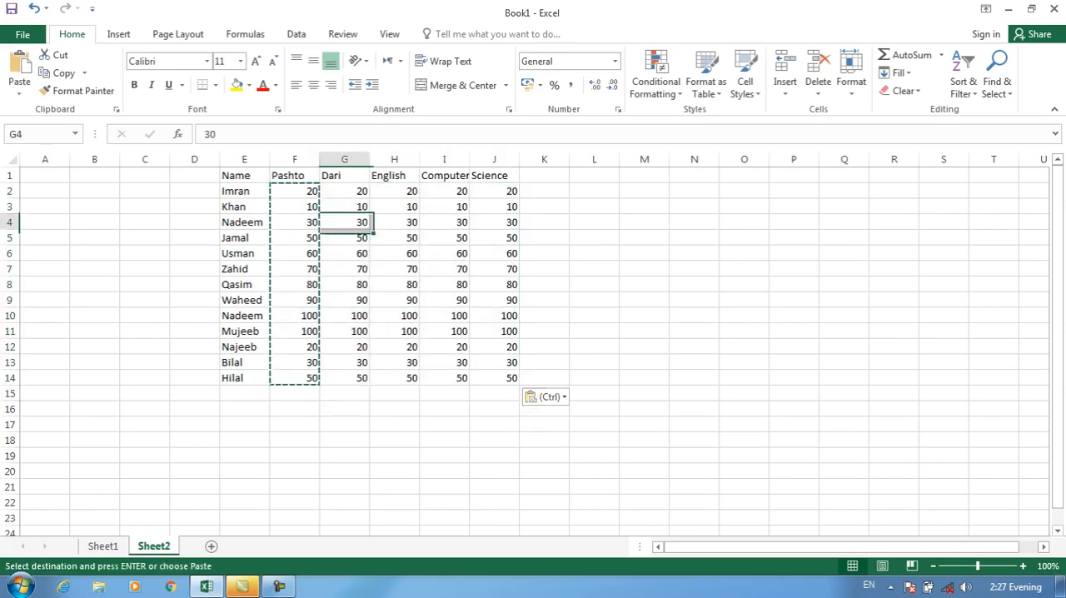
text(50)
click(394, 237)
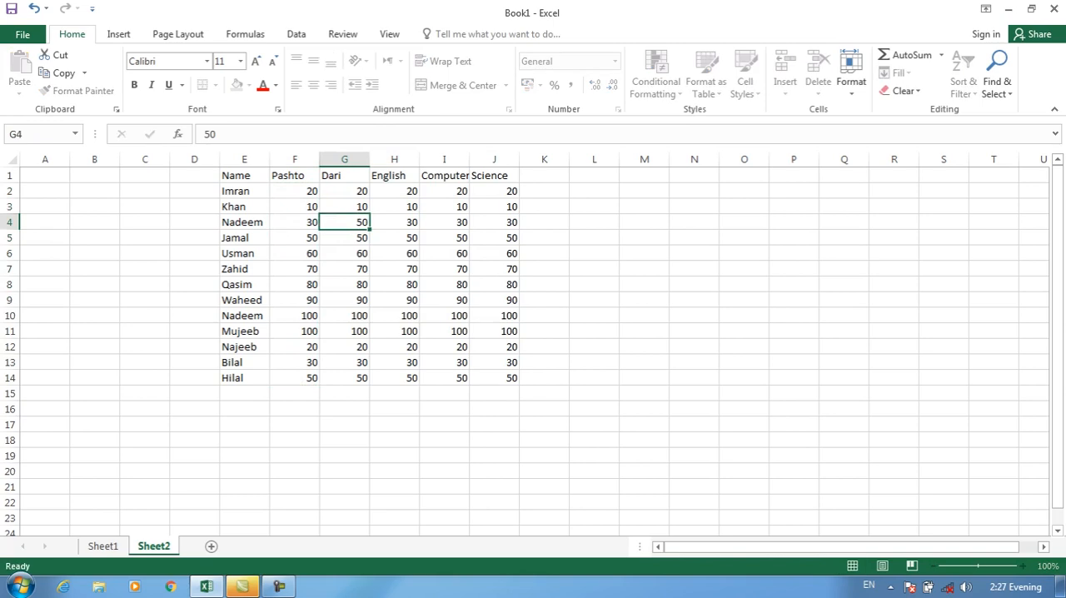
text(55)
Change the row 7 marks to 44 for Computer in I7 and 33 for Dari in G7
key(Right)
key(Right)
key(Down)
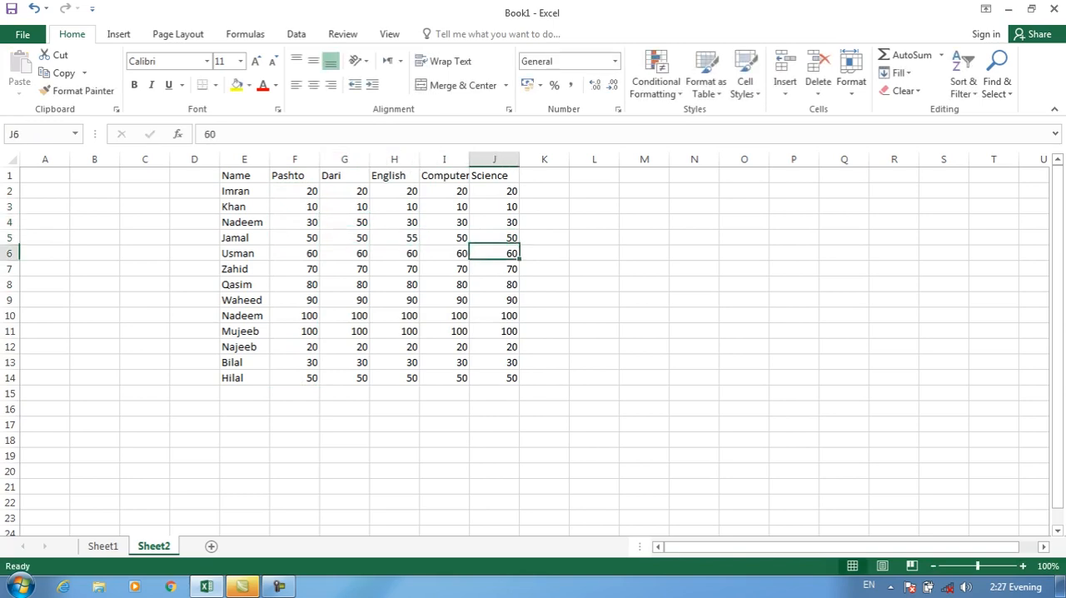
key(Down)
key(Left)
text(44)
key(Left)
key(Left)
text(33)
Change the row 10 marks to 44 for Dari in G10 and 55 for Computer in I10
key(Down)
key(Down)
key(Down)
text(44)
key(Right)
key(Right)
text(55)
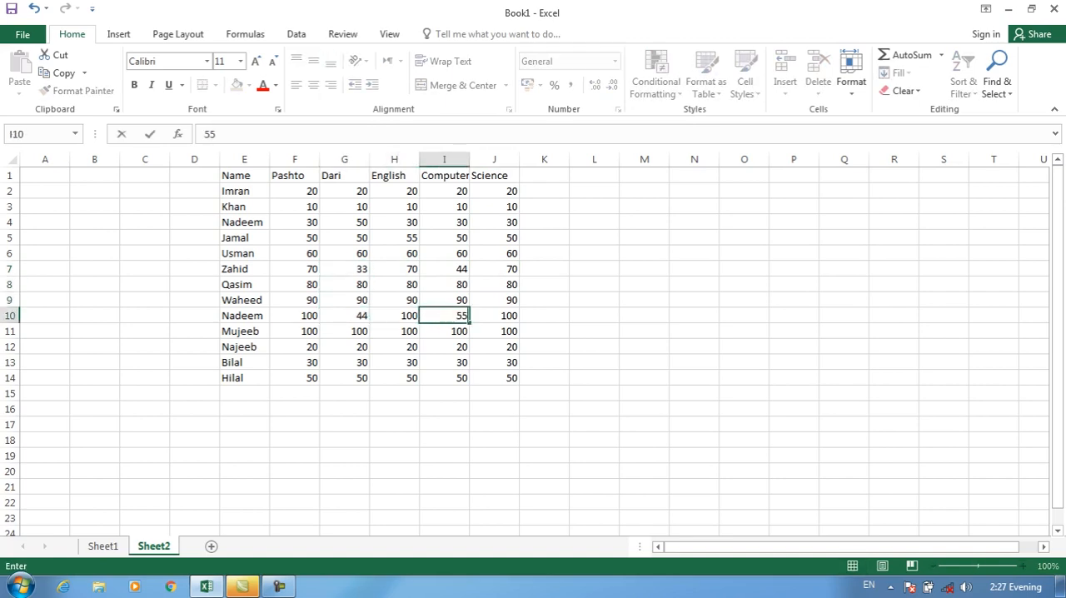
Change the row 12 marks to 44 for Computer in I12 and 90 for Dari in G12
key(Down)
key(Down)
text(44)
key(Left)
key(Left)
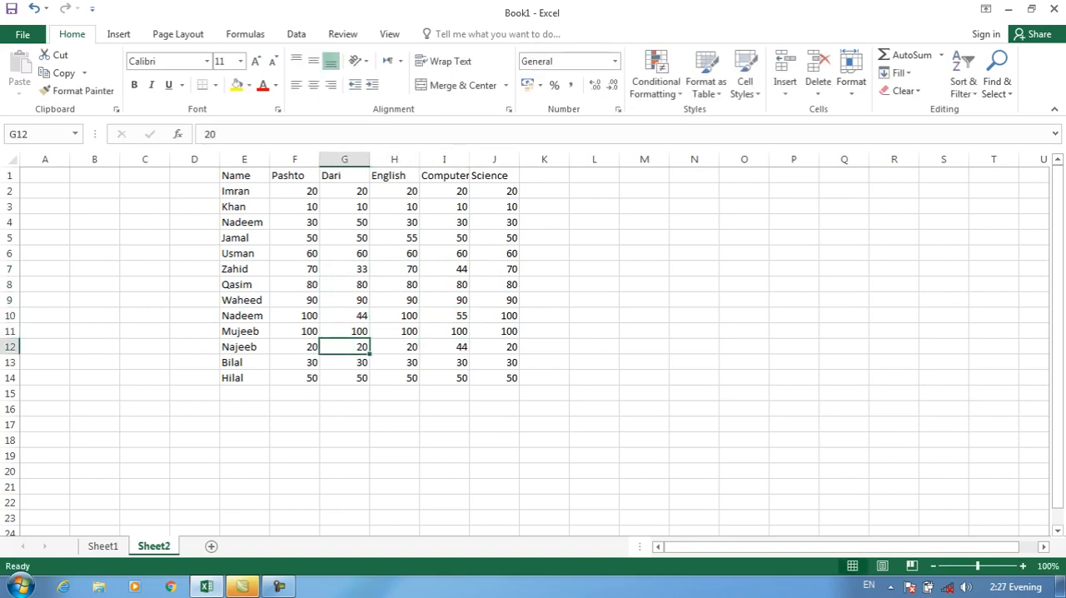
text(90)
key(Down)
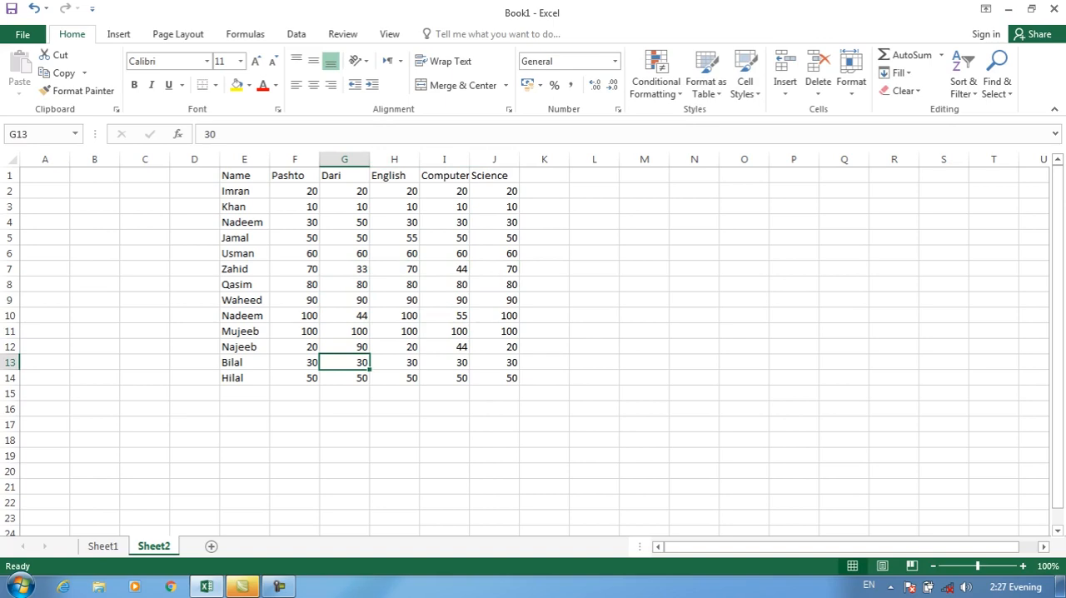
Add a Total column headed in K1, with the formula =SUM(F2:J2) in K2 filled down to K14
click(544, 176)
text(Total)
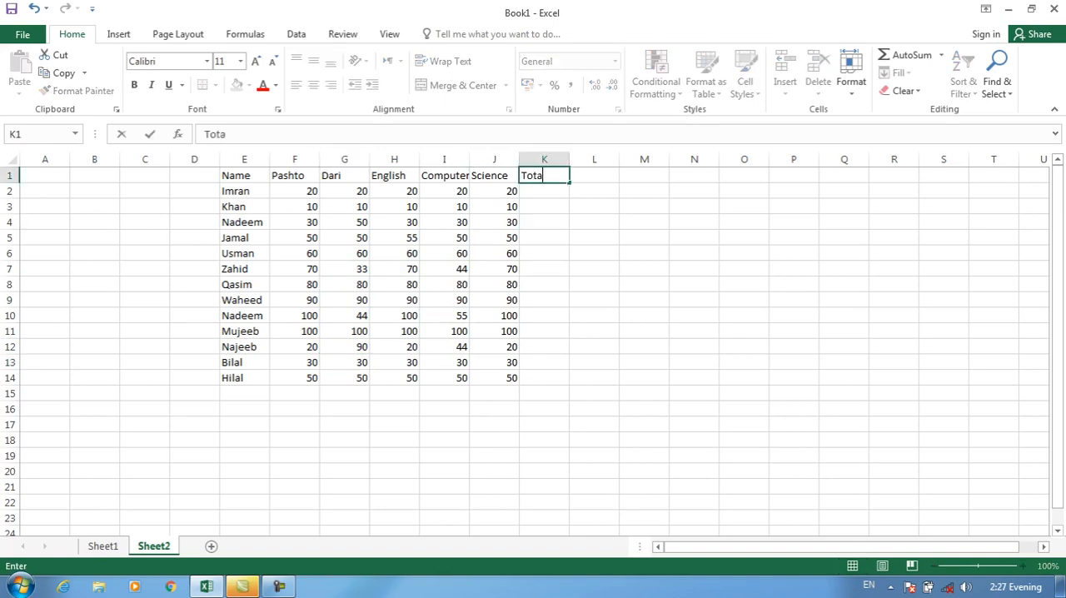
key(Return)
text(=sum()
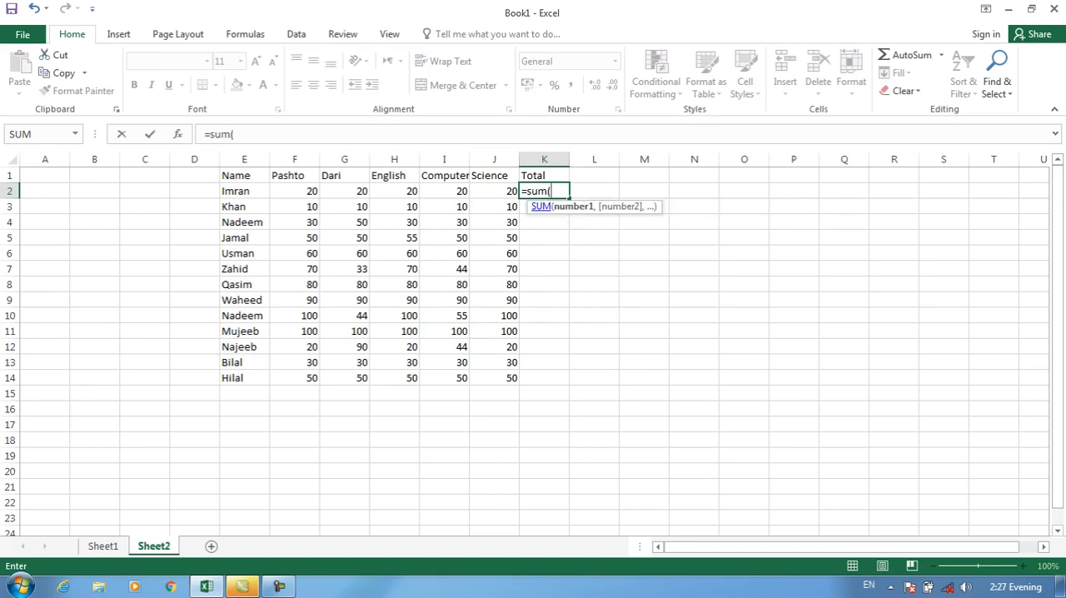
drag(293, 191, 500, 192)
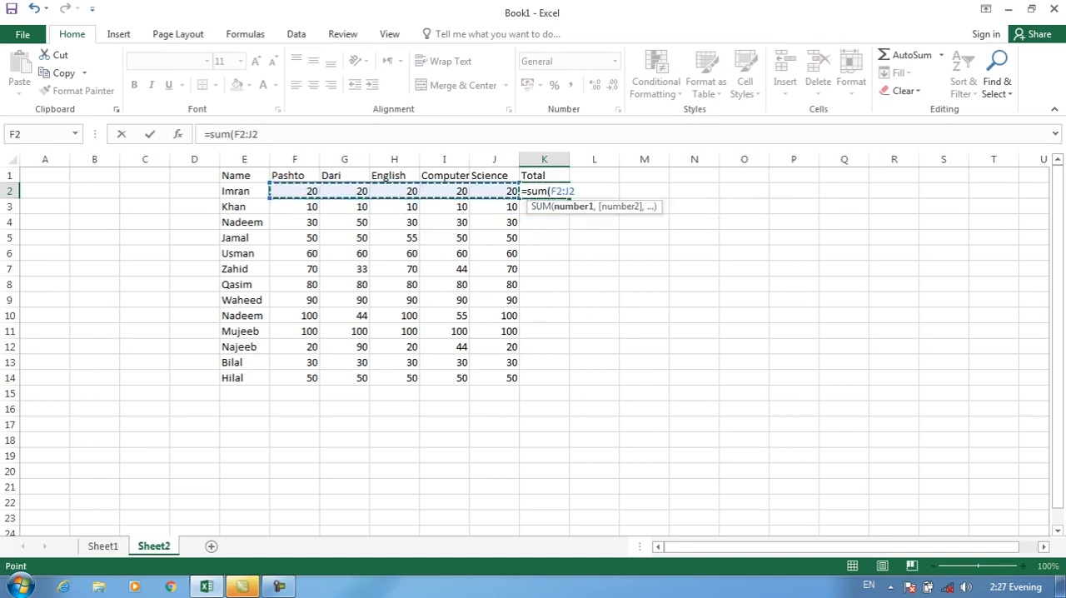
key(Return)
click(544, 191)
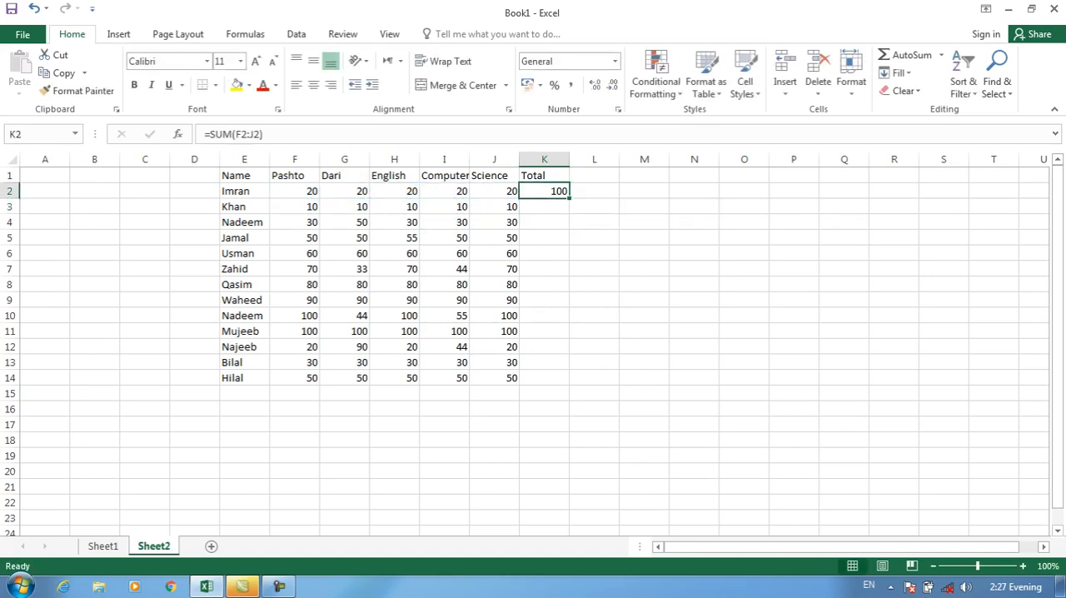
drag(570, 198, 568, 383)
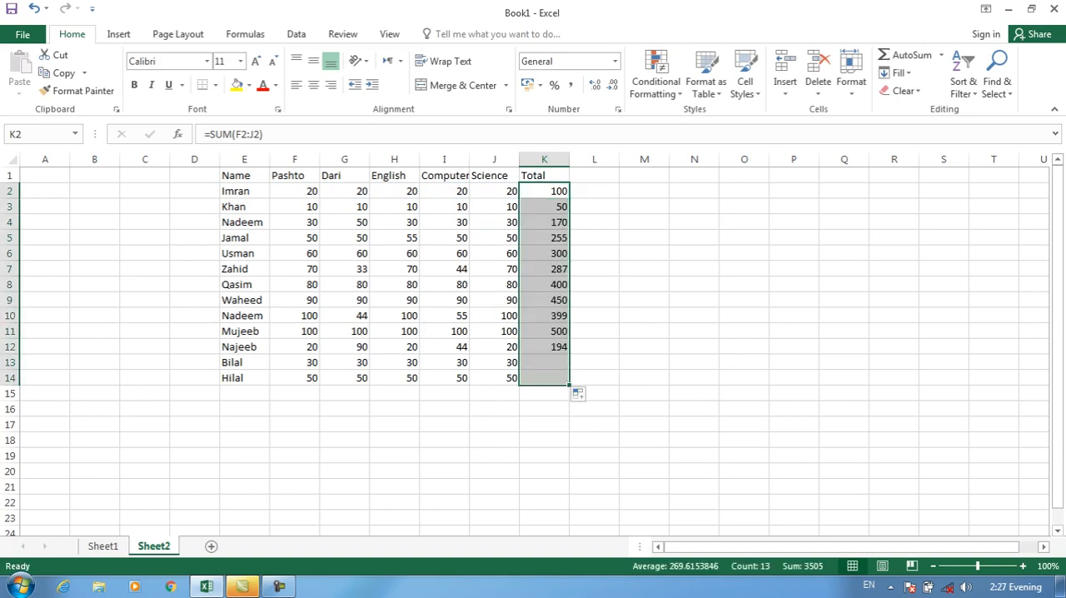
Add the column heading Average in L1, beside the Total column
click(594, 176)
text(Average)
key(Return)
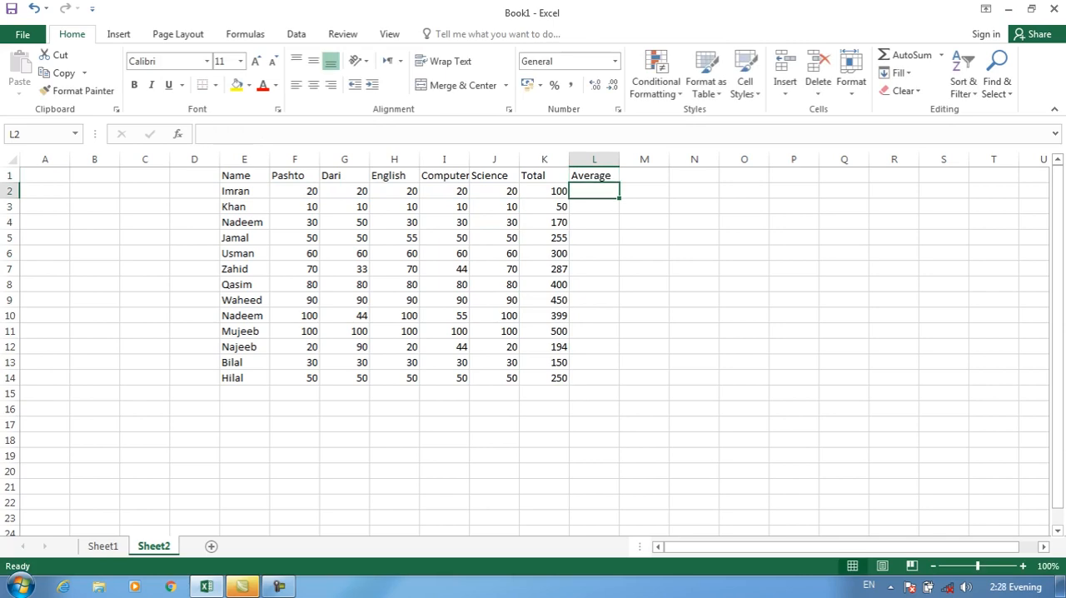
Try calculating the averages with the formula =K2/5 in L2, filled down to L14
text(=)
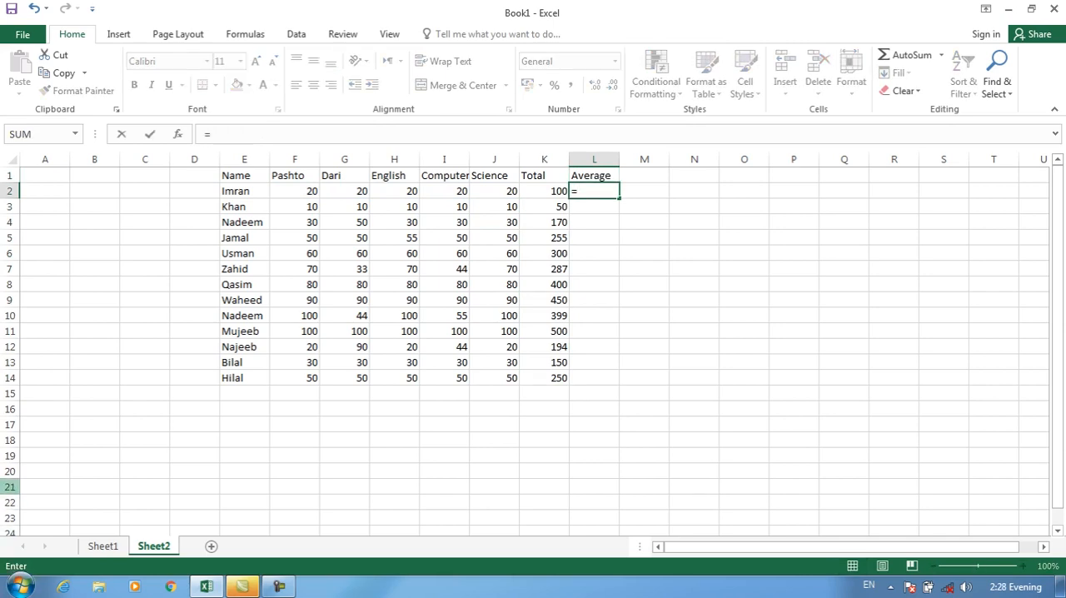
key(Left)
text(/)
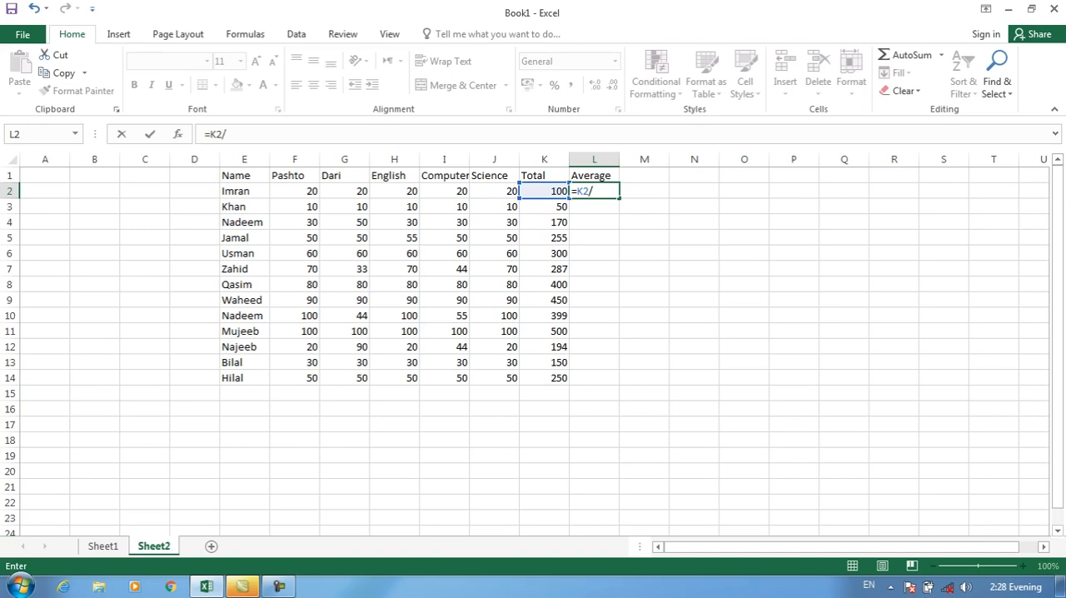
text(5)
key(Up)
key(Down)
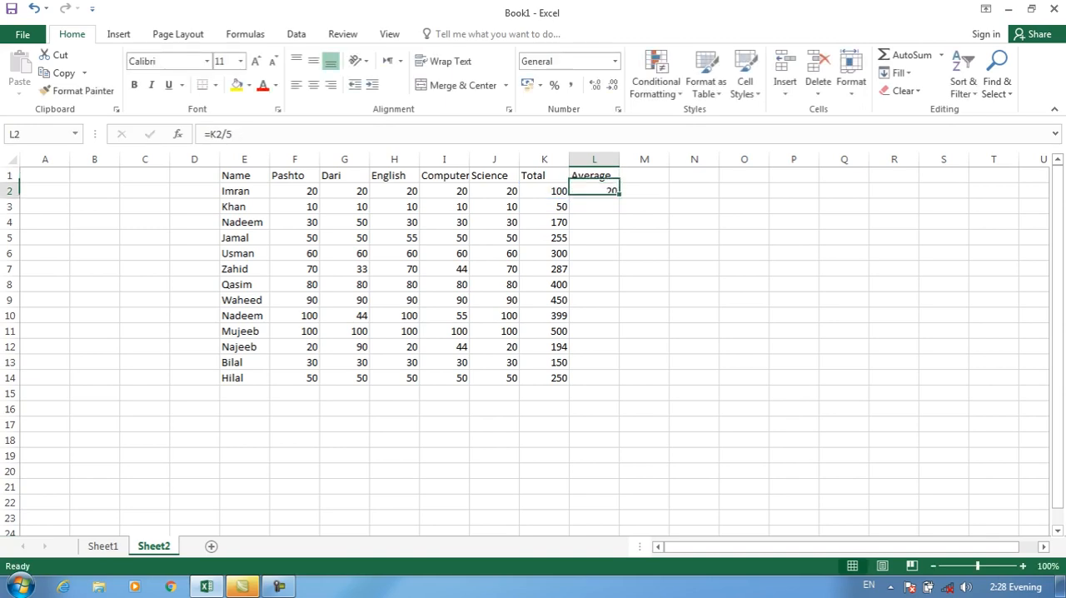
drag(619, 198, 616, 381)
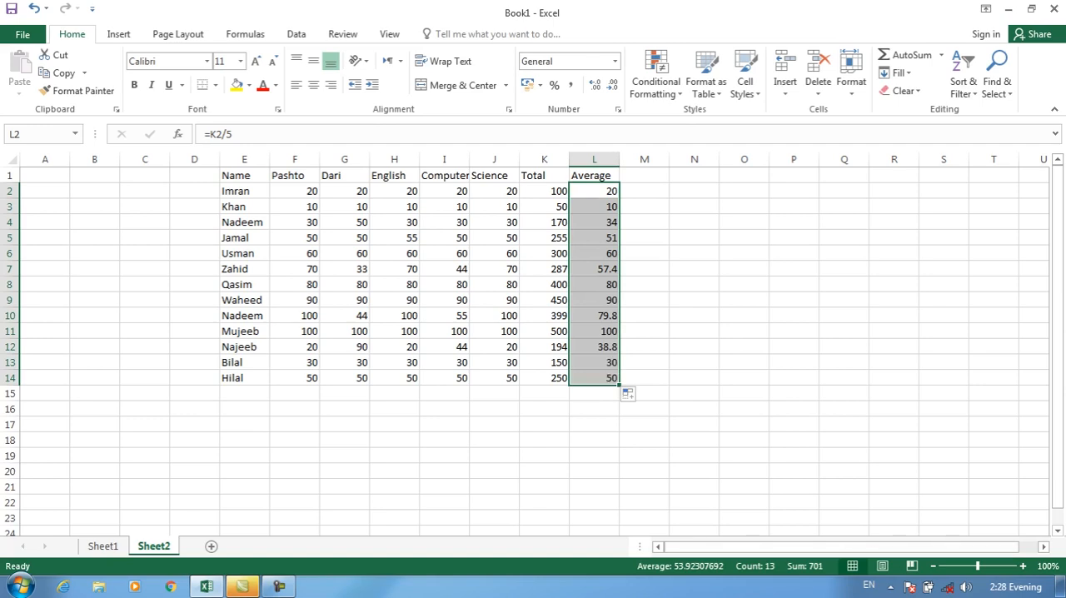
Undo the fill of the average formula down column L
drag(594, 331, 594, 316)
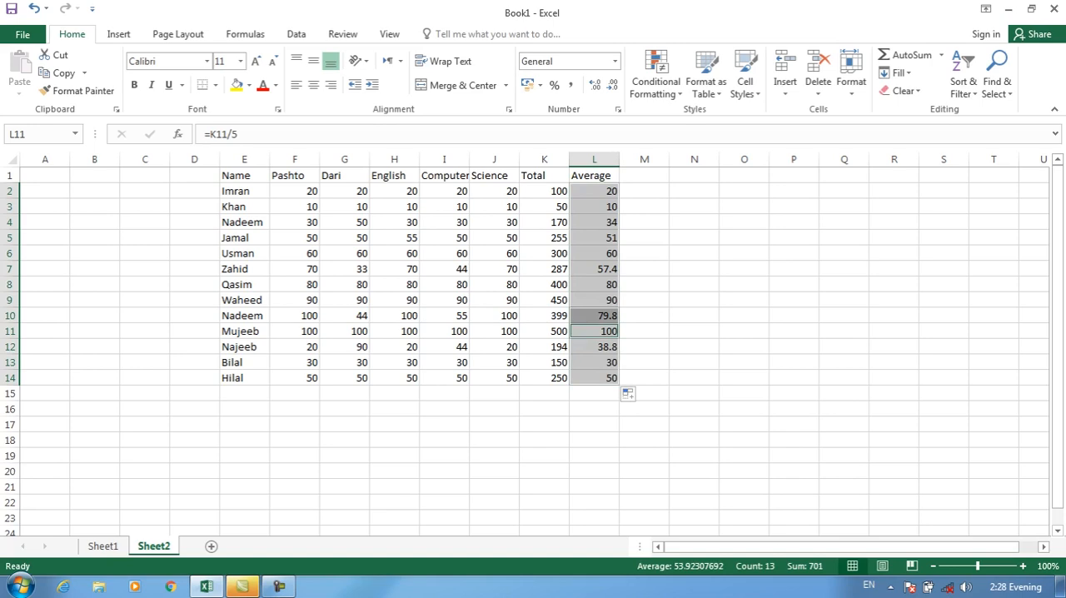
click(595, 253)
key(ctrl+z)
Calculate the averages with the formula =K2/5 in L2, filled down to L14
key(Down)
key(Down)
key(Up)
key(Up)
text(=)
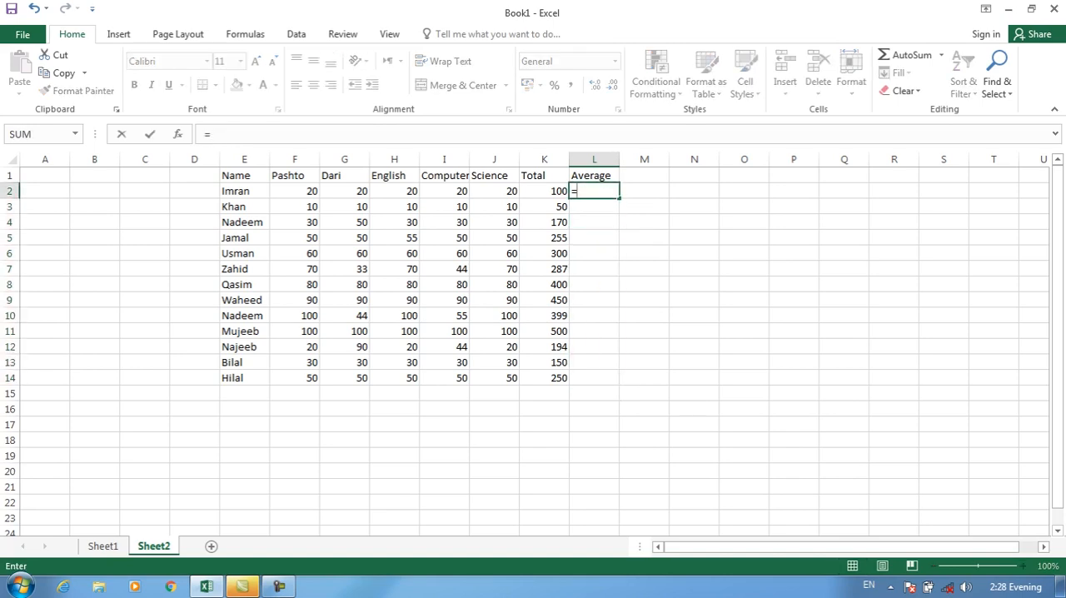
key(Left)
text(/)
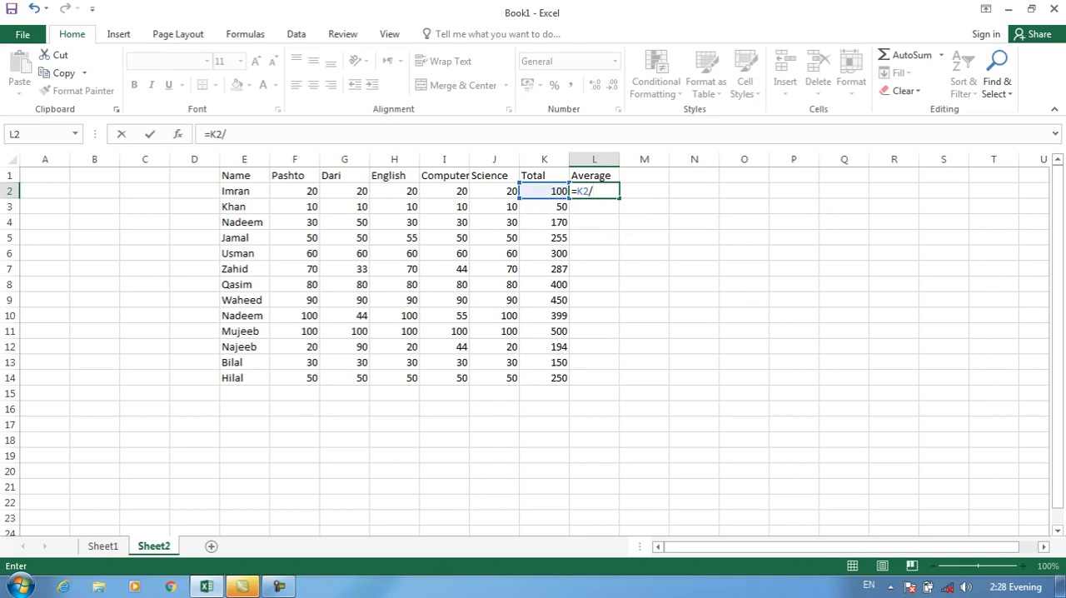
text(5)
key(Return)
key(Up)
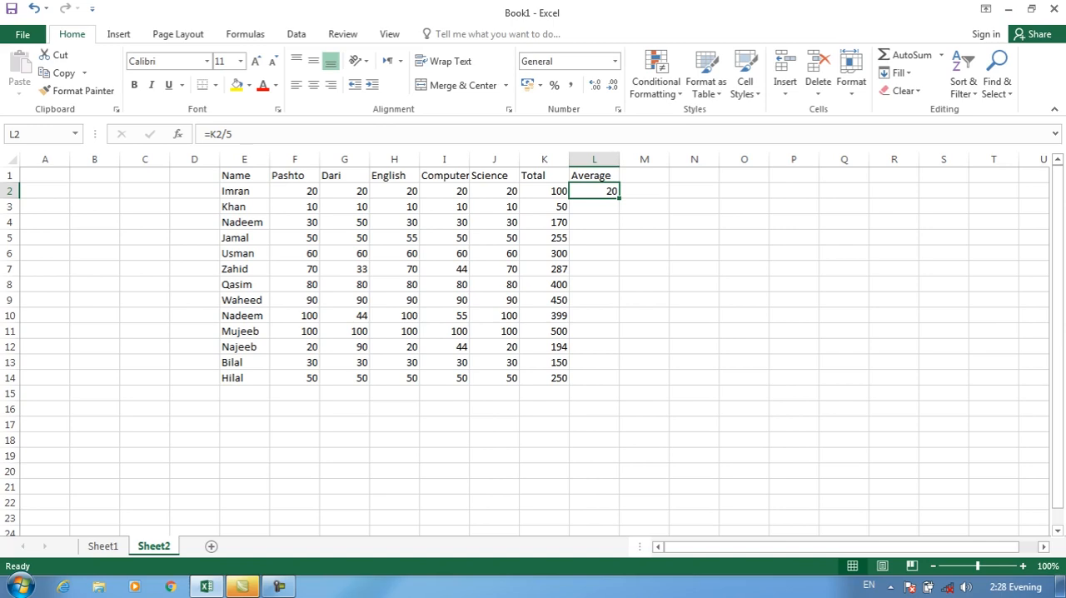
drag(619, 198, 619, 386)
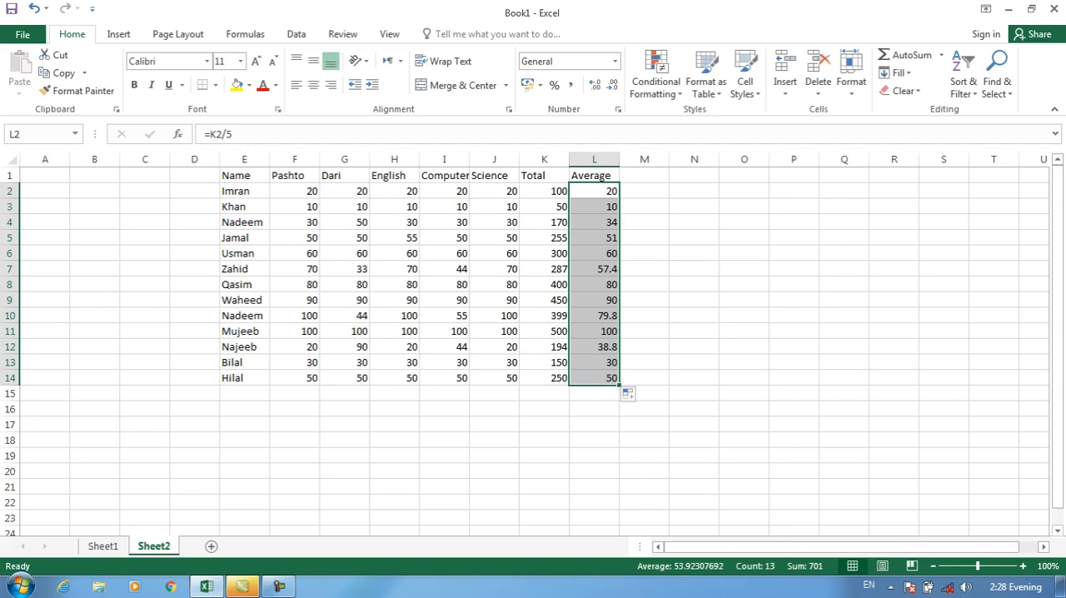
click(594, 207)
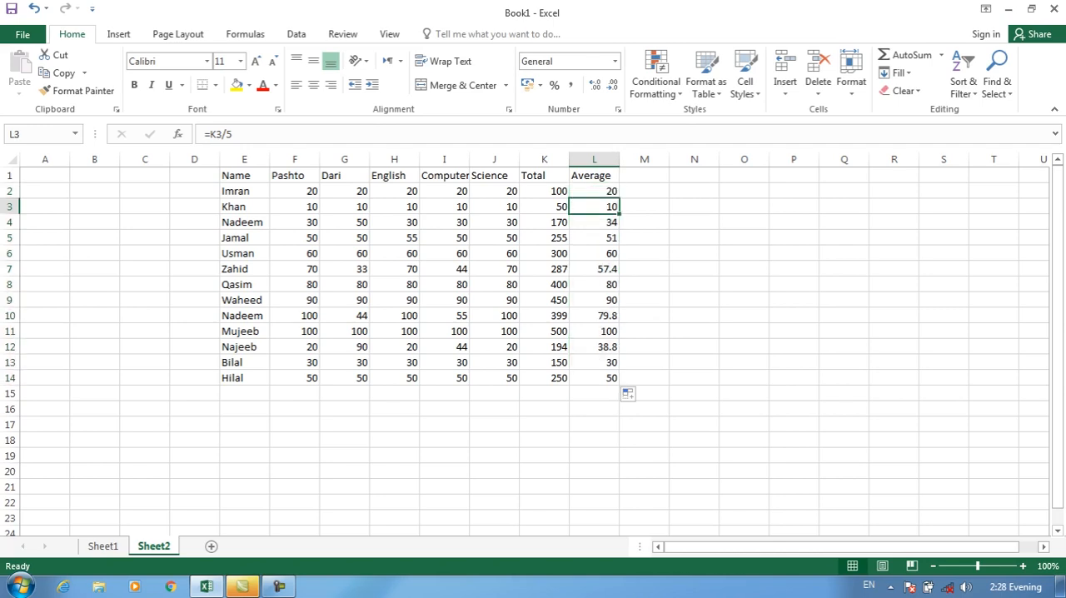
Try an Above Average conditional formatting rule with Light Red Fill with Dark Red Text on the averages in L2:L14
drag(594, 192, 594, 364)
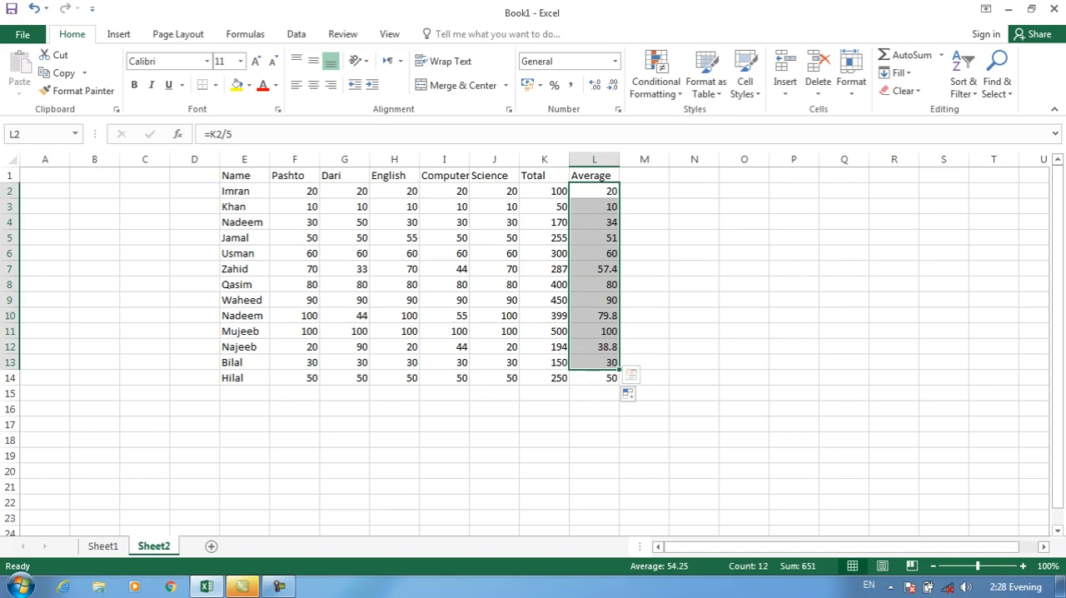
click(594, 191)
drag(594, 191, 594, 377)
click(656, 83)
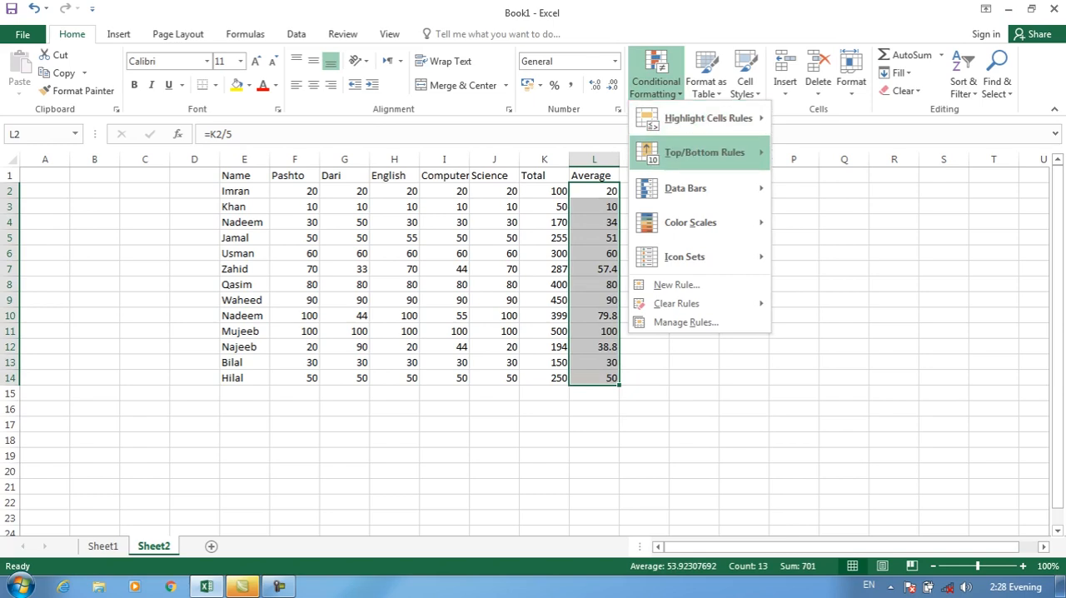
mouse_move(704, 152)
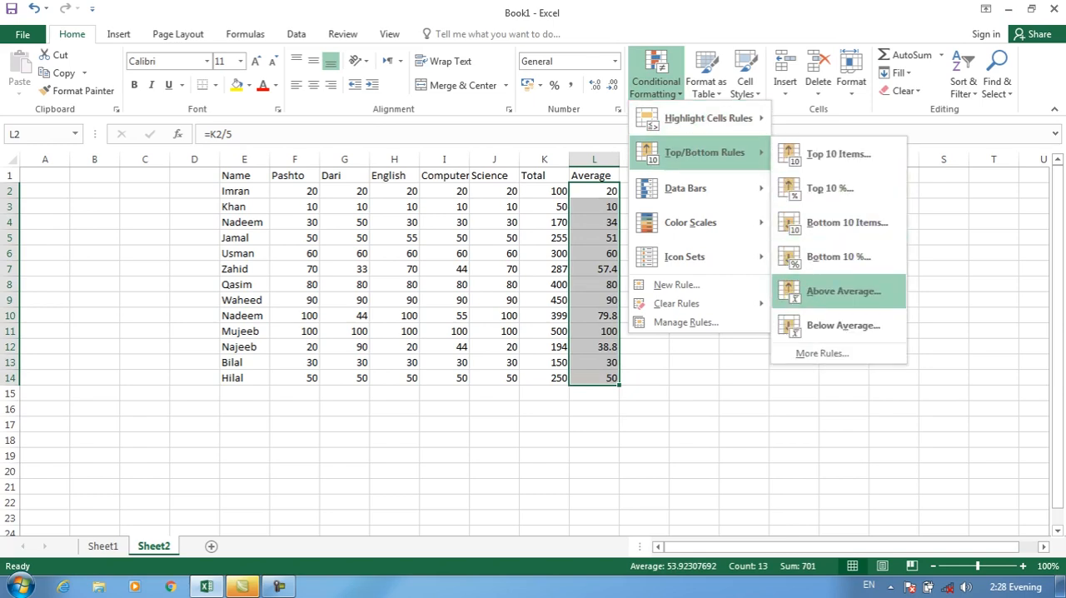
click(843, 290)
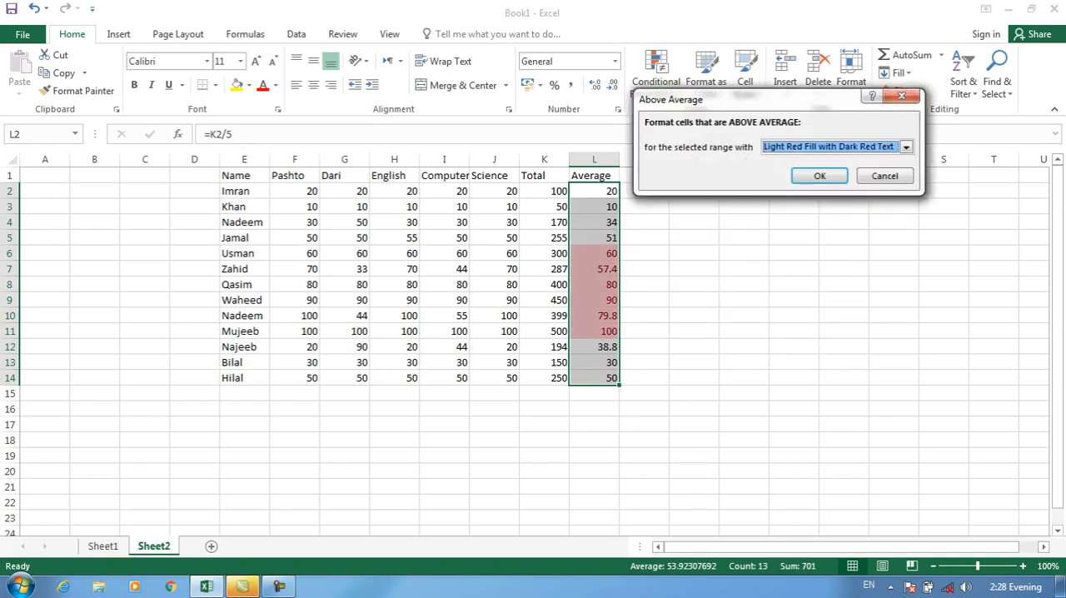
drag(744, 98, 759, 55)
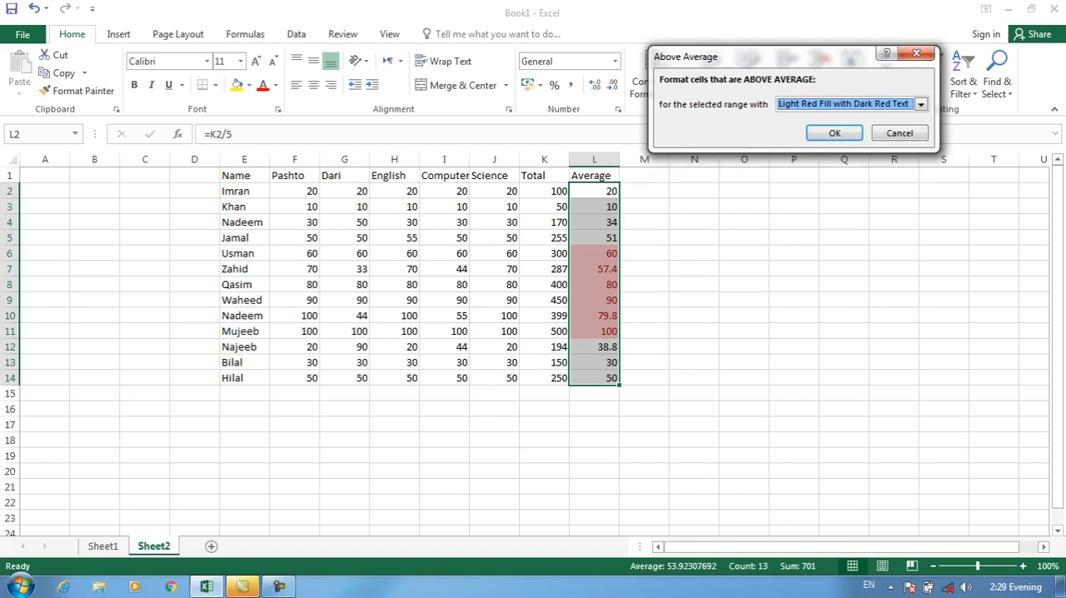
click(920, 104)
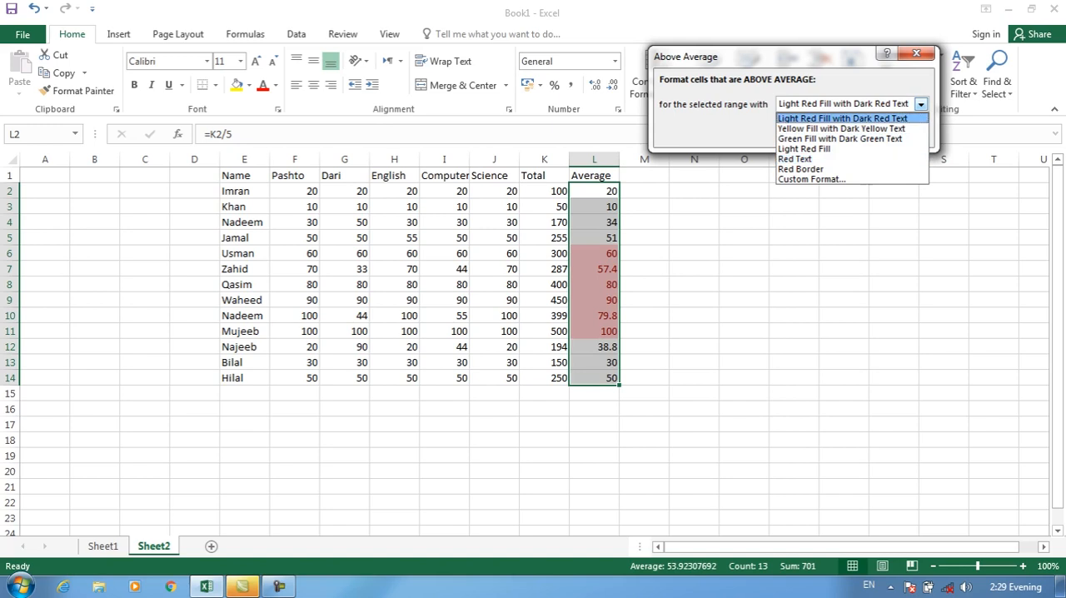
click(843, 118)
click(900, 133)
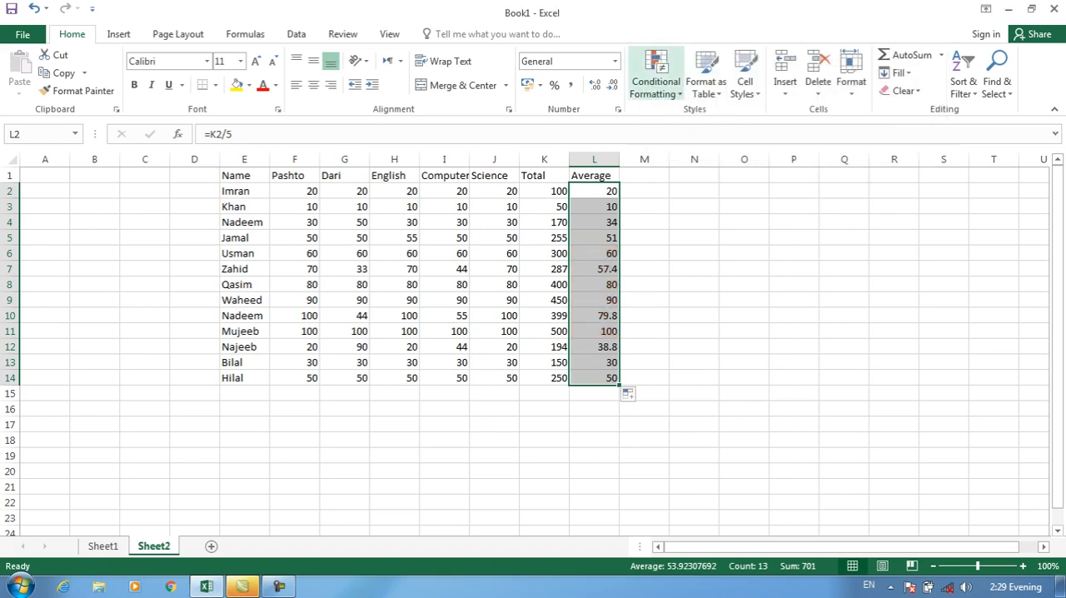
Try a Below Average conditional formatting rule with Light Red Fill with Dark Red Text on the averages in L2:L14
click(656, 75)
mouse_move(708, 118)
mouse_move(703, 152)
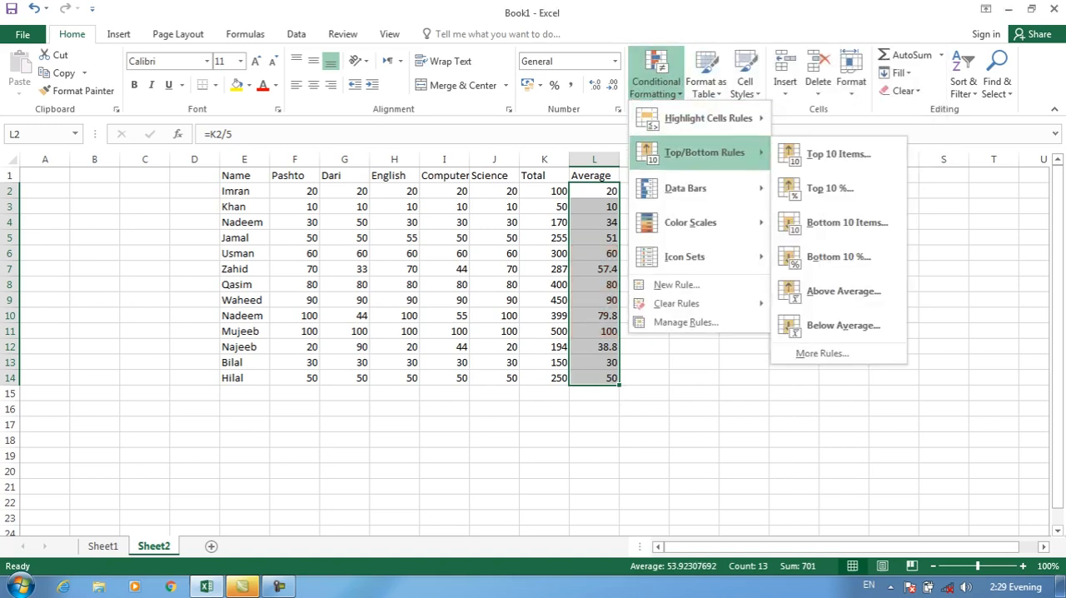
click(827, 325)
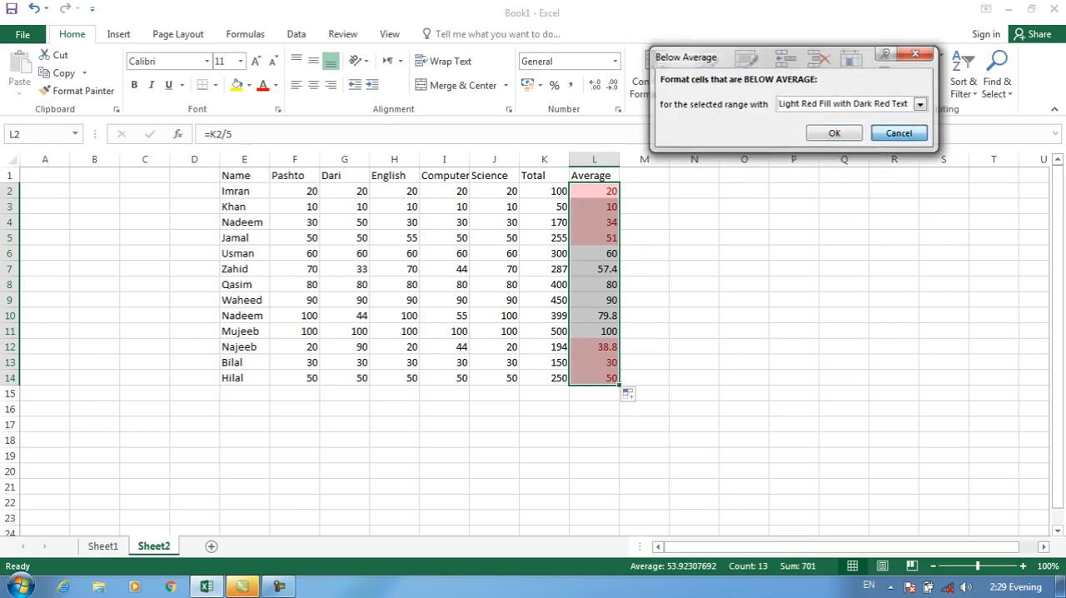
click(900, 133)
click(656, 75)
mouse_move(704, 153)
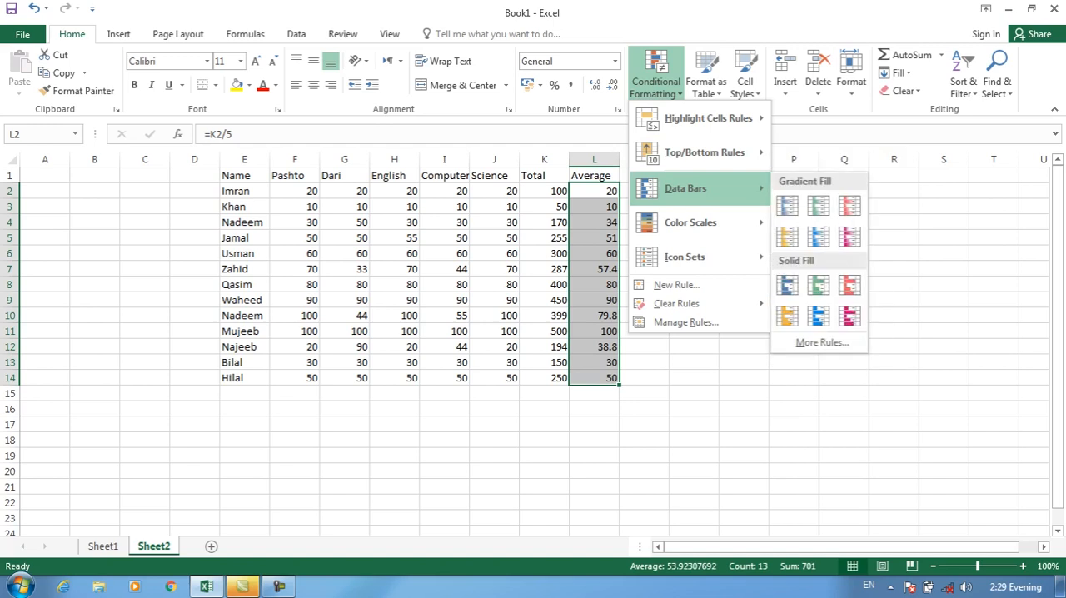
key(Escape)
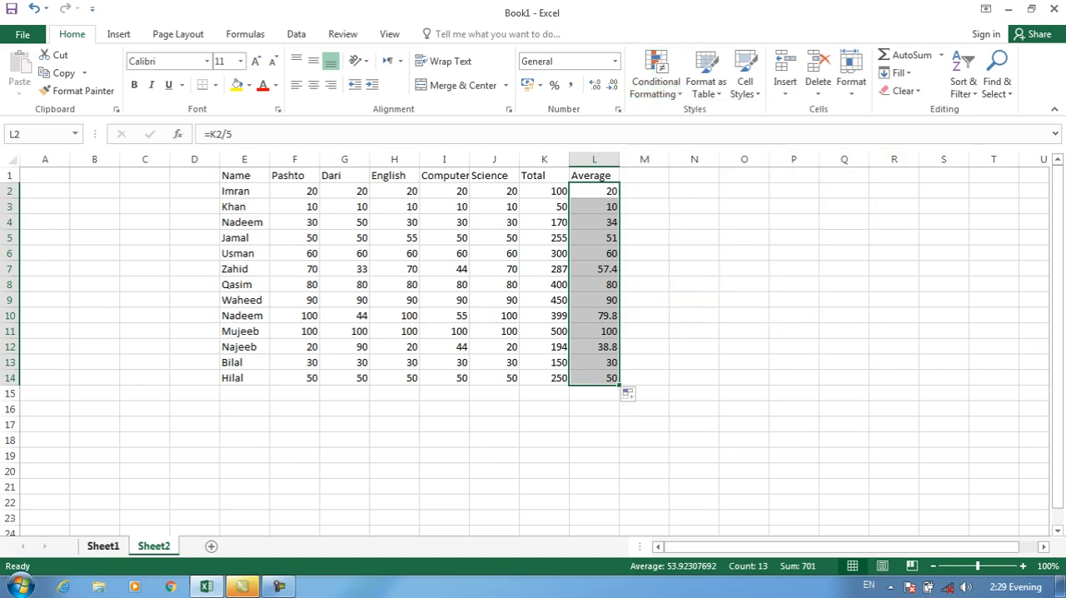
Apply blue gradient-fill data bars to the totals in K2:K14
drag(544, 191, 544, 377)
click(656, 82)
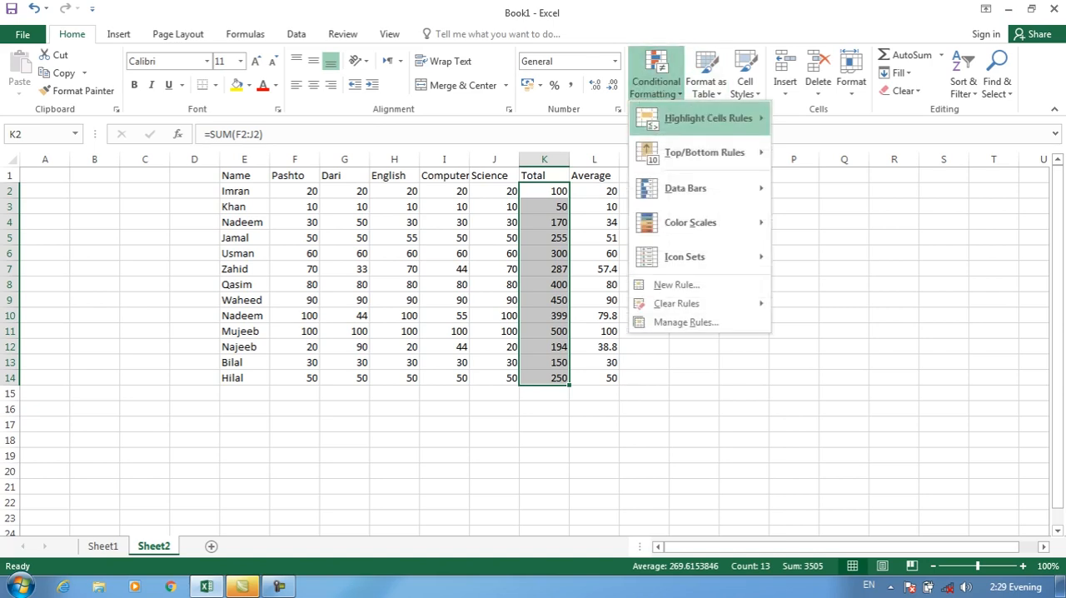
mouse_move(686, 188)
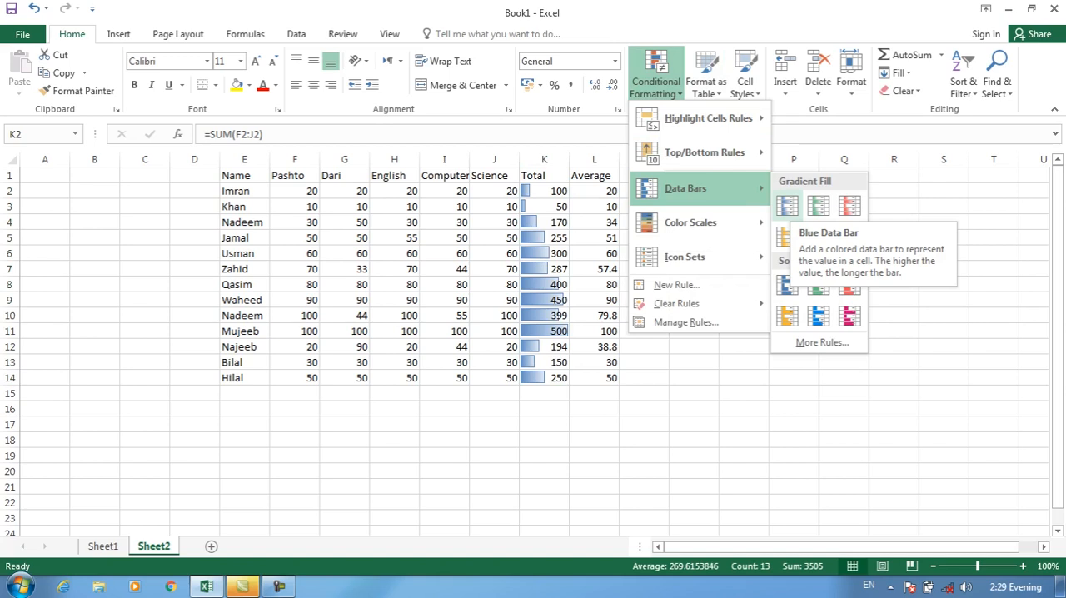
click(787, 205)
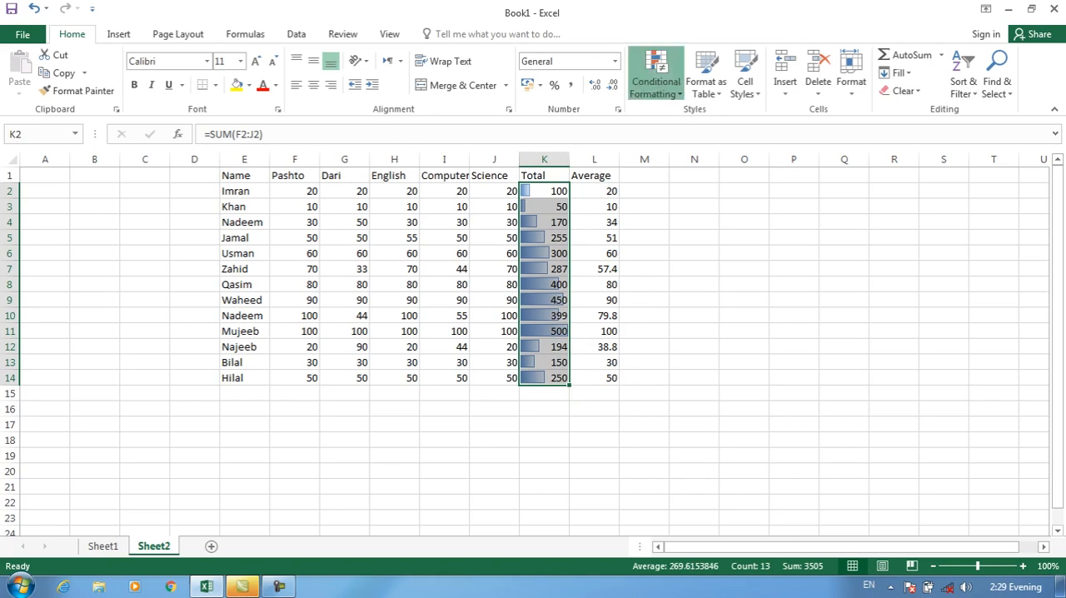
Restyle the data bars in K2:K14 with a purple gradient fill and finally with a solid red fill
click(656, 84)
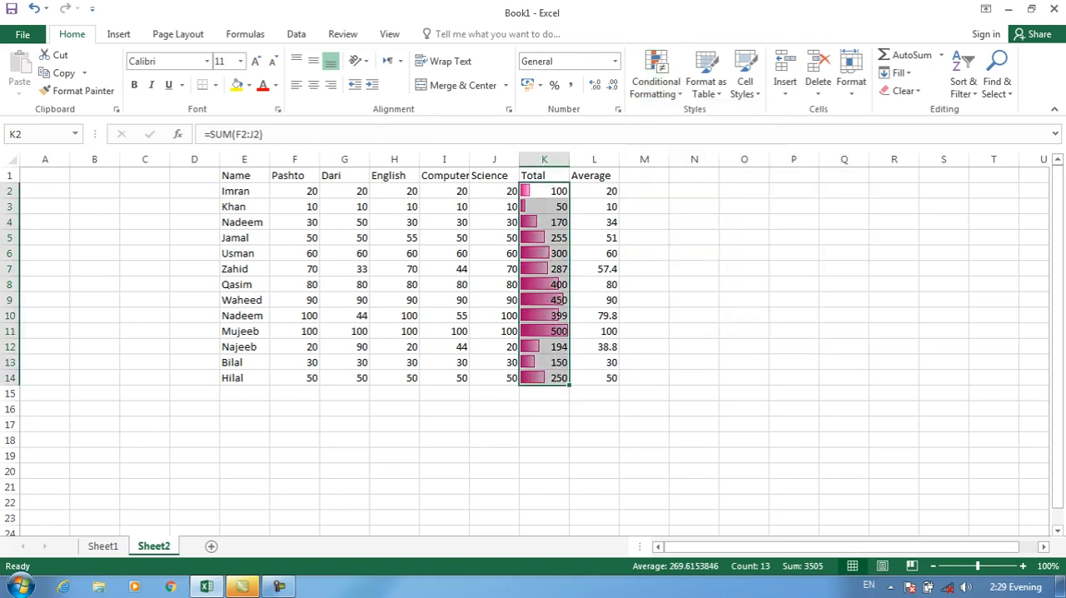
click(655, 81)
mouse_move(685, 189)
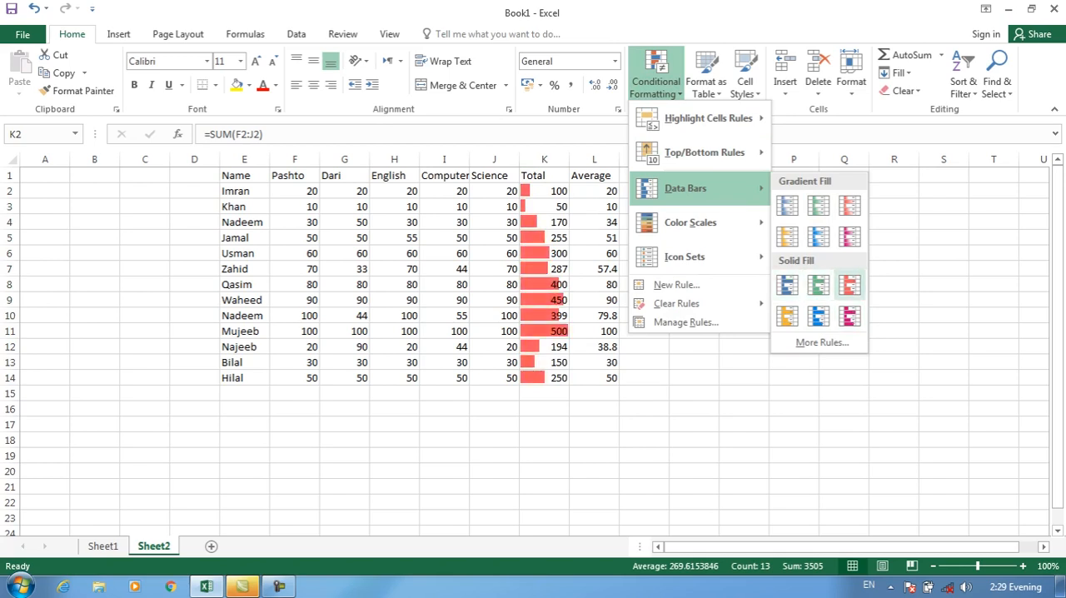
click(850, 285)
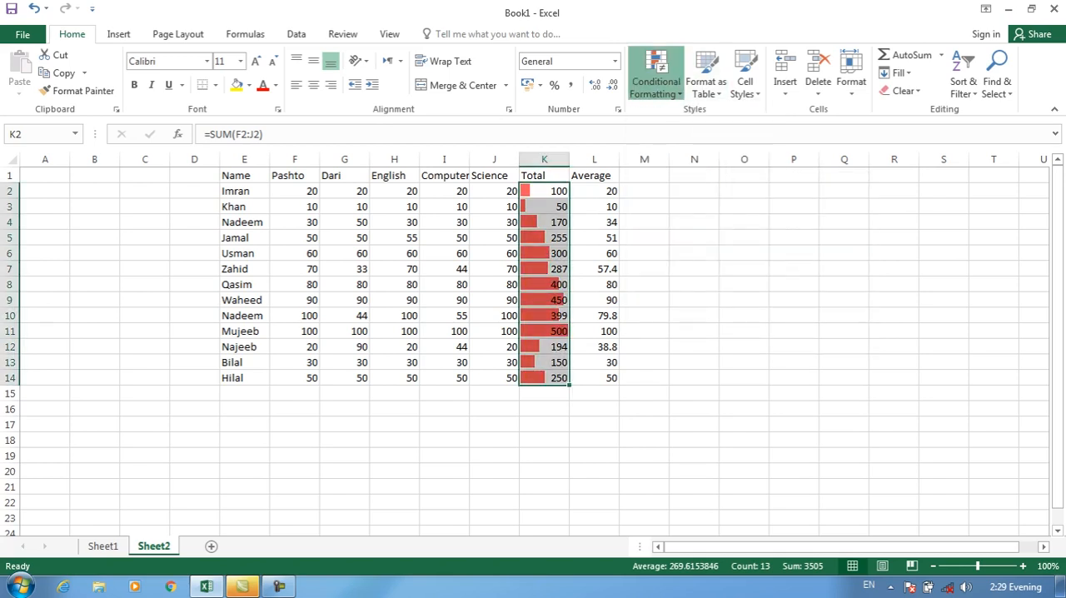
Clear the data bar rules from the selected totals in K2:K14
click(656, 81)
mouse_move(699, 304)
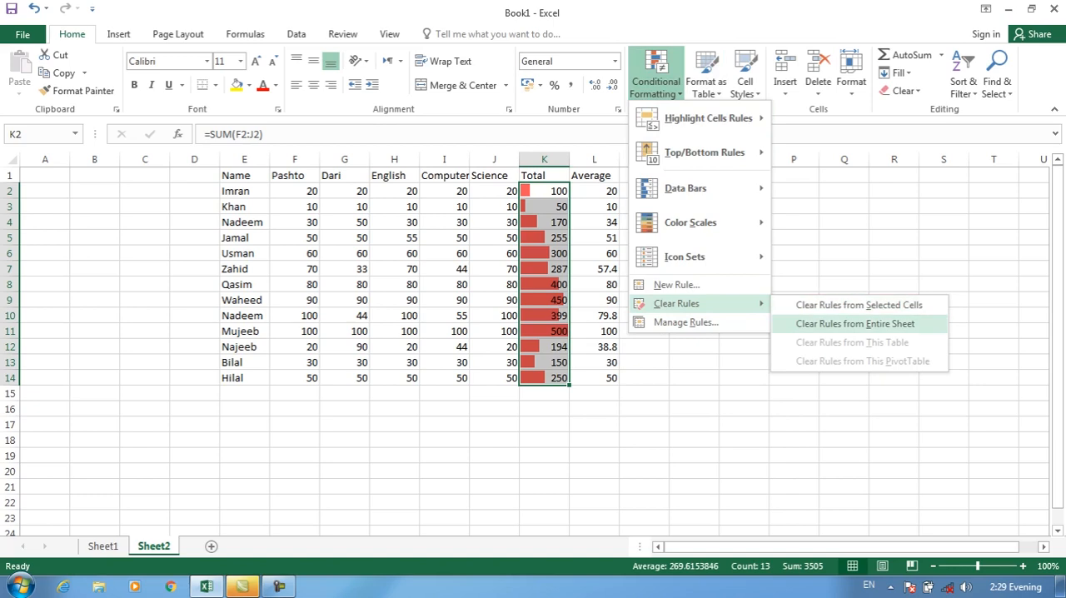
click(858, 305)
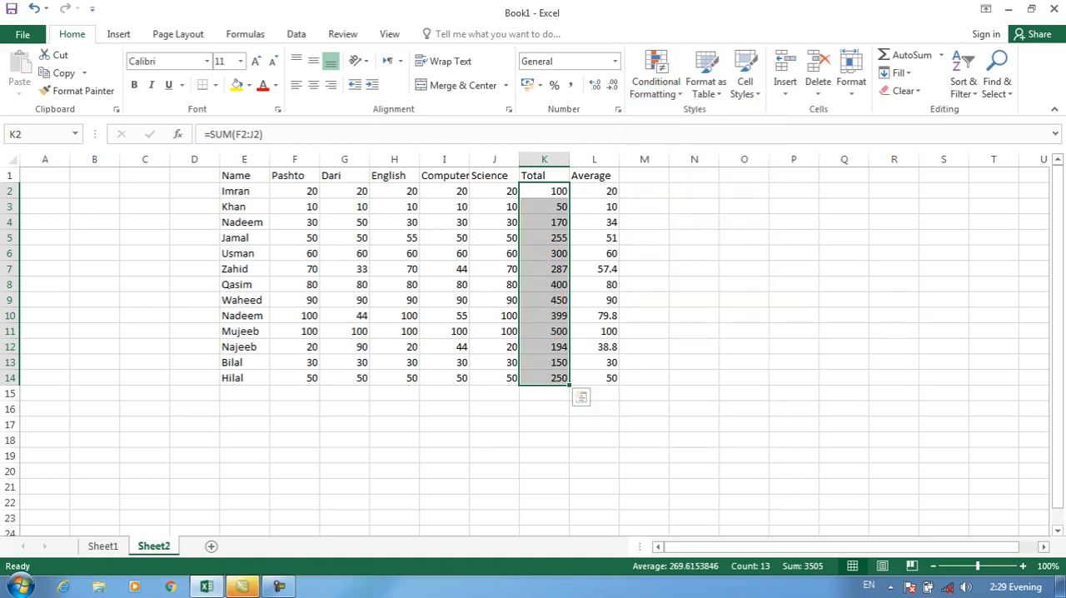
Apply the Red - Yellow - Green color scale to the totals in K2:K14 and check how individual totals are coloured
click(655, 81)
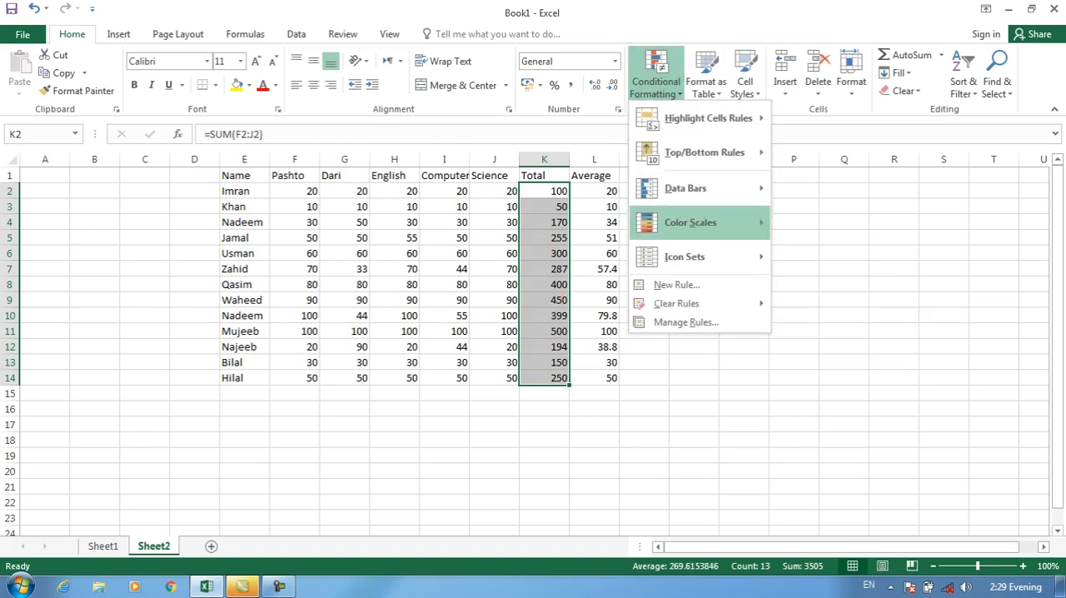
mouse_move(691, 223)
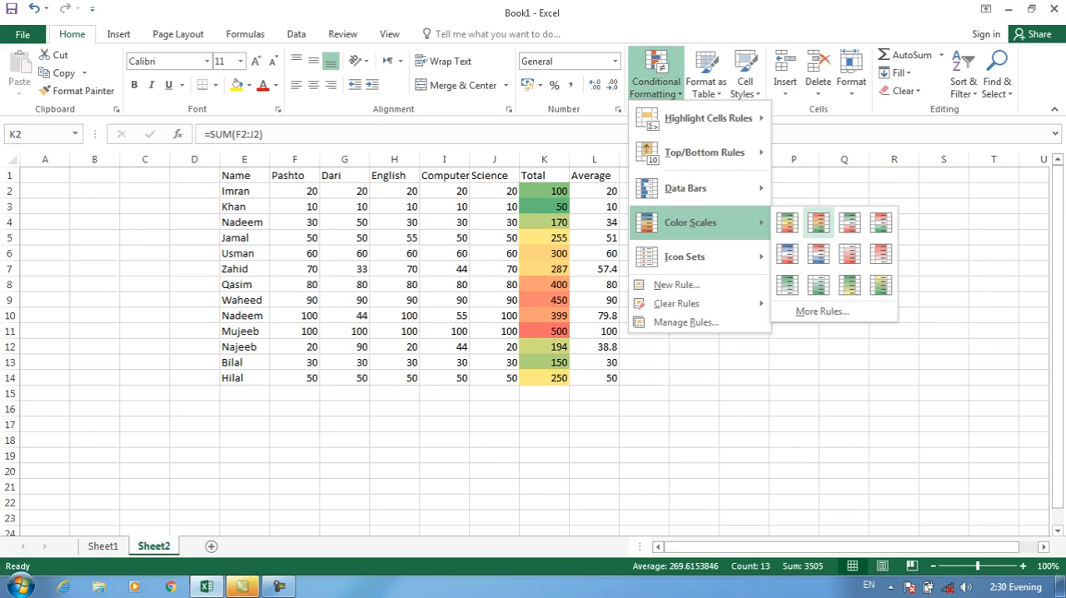
click(818, 223)
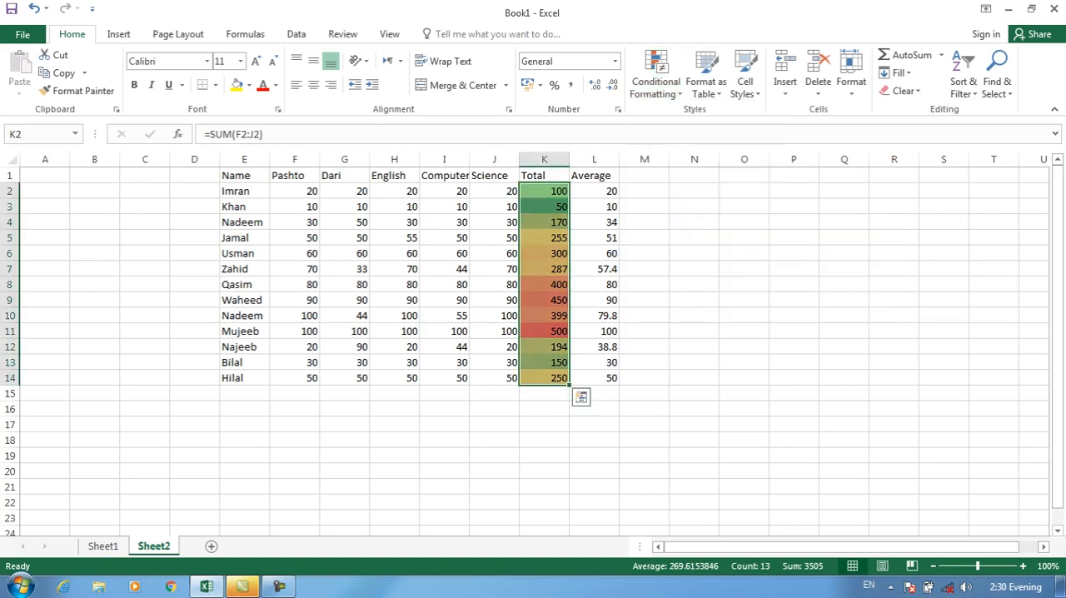
click(545, 331)
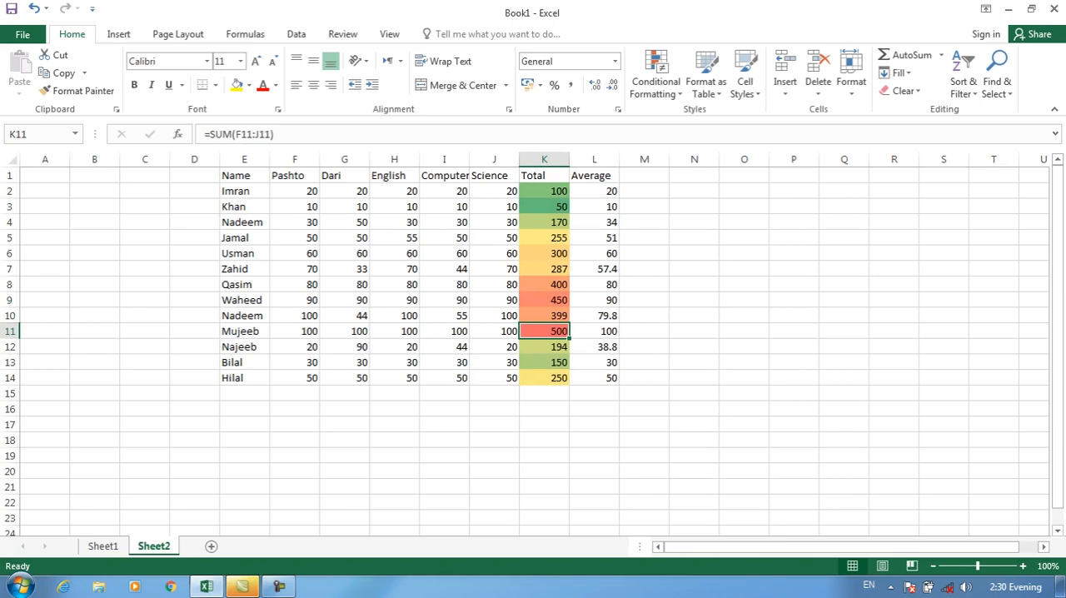
click(545, 299)
click(544, 285)
key(Up)
key(Up)
key(Up)
key(Up)
key(Up)
key(Up)
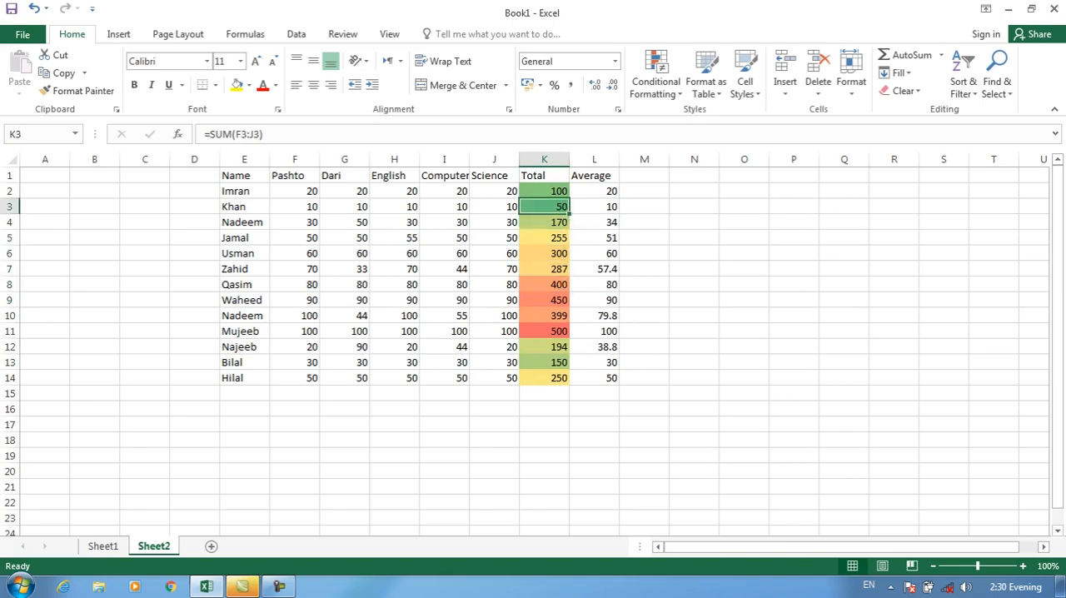
Add the circled check, exclamation and cross indicator icon set to the totals in K2:K14
drag(545, 192, 549, 378)
click(655, 81)
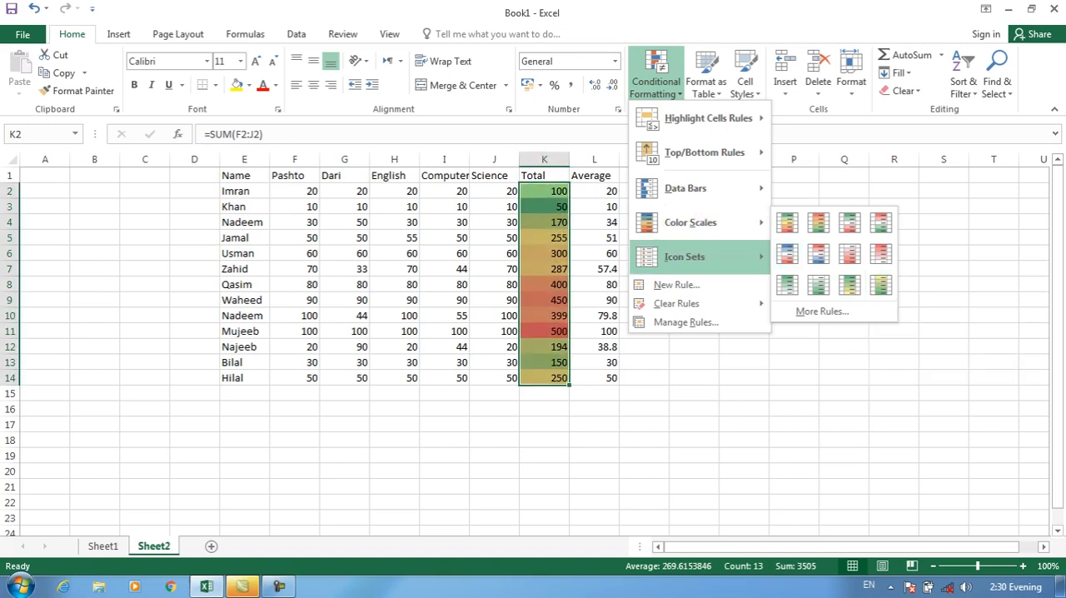
mouse_move(685, 256)
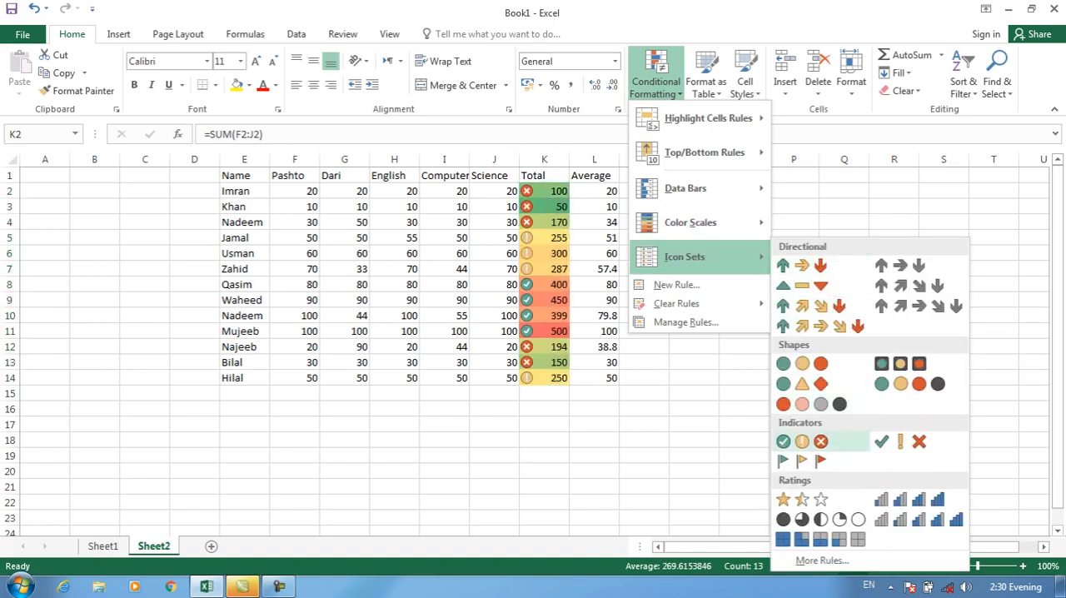
click(802, 441)
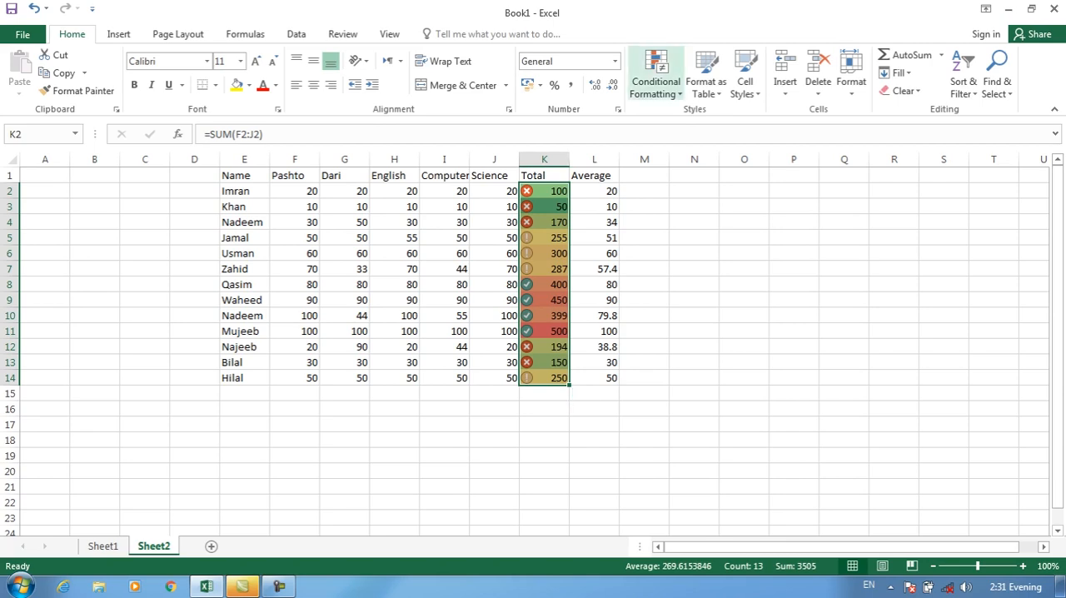
Clear the color scale and icon set rules from the selected totals in K2:K14
click(656, 82)
mouse_move(685, 257)
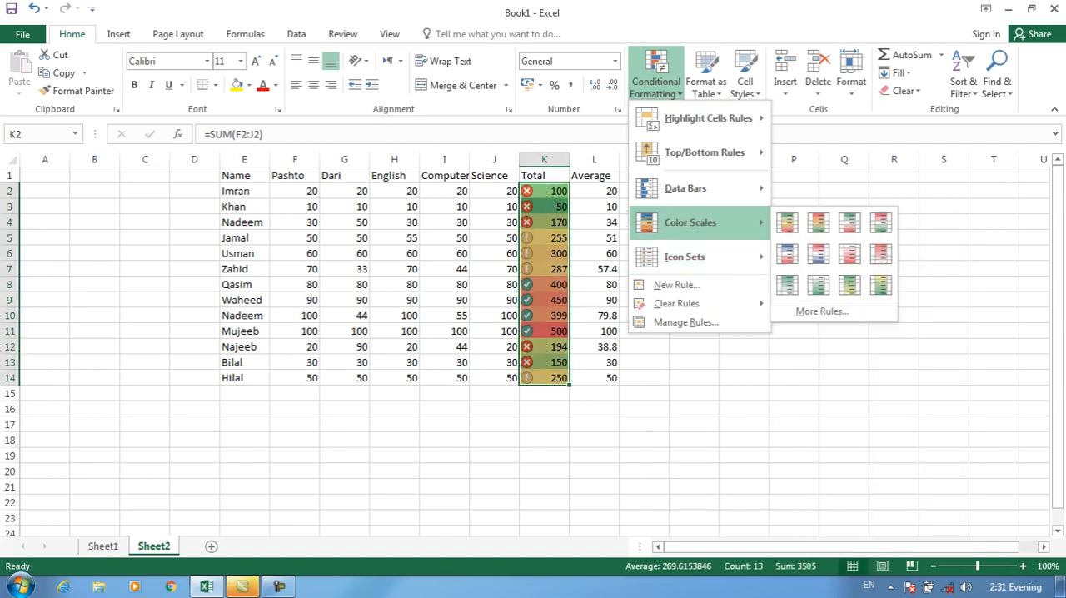
mouse_move(676, 303)
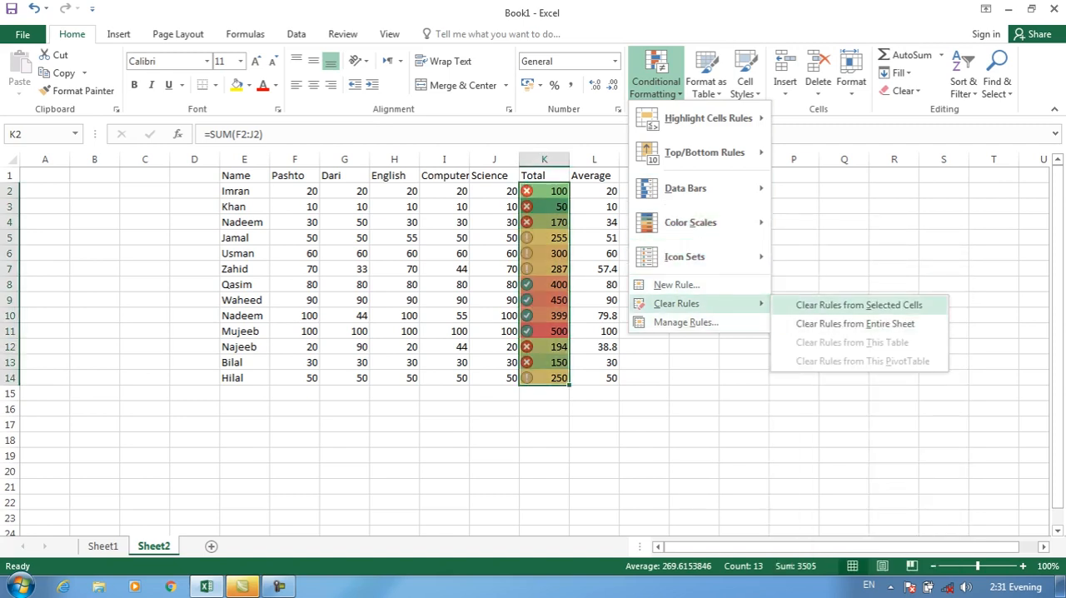
click(841, 303)
click(657, 81)
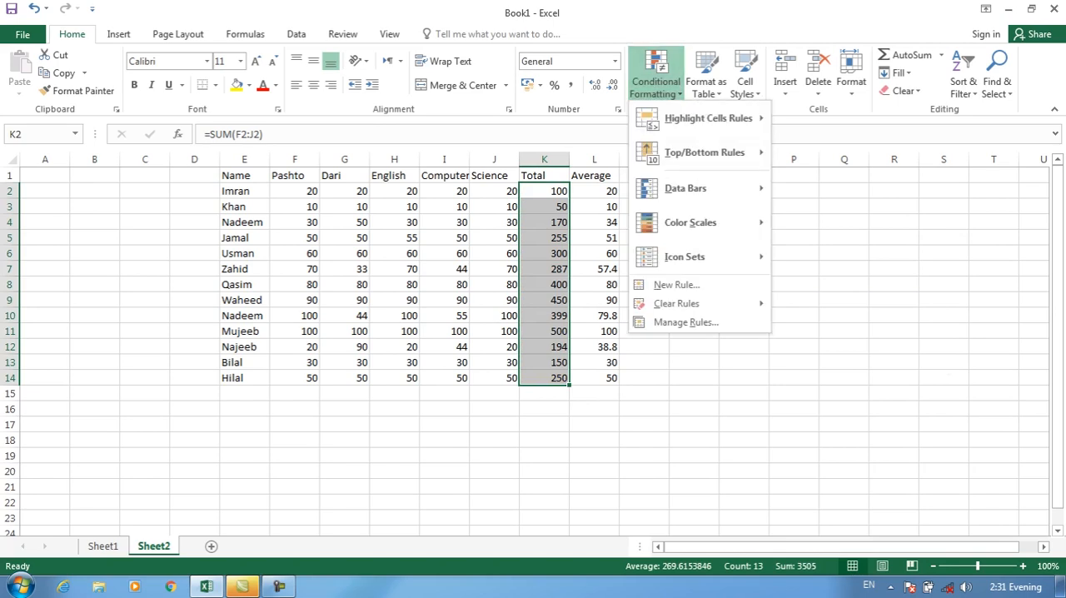
click(676, 285)
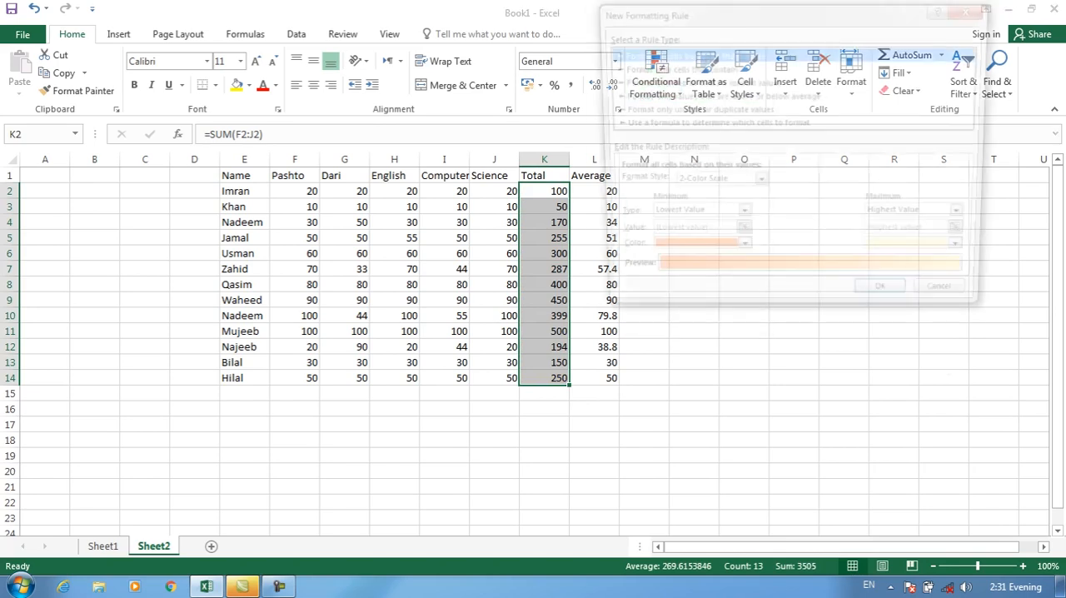
click(954, 303)
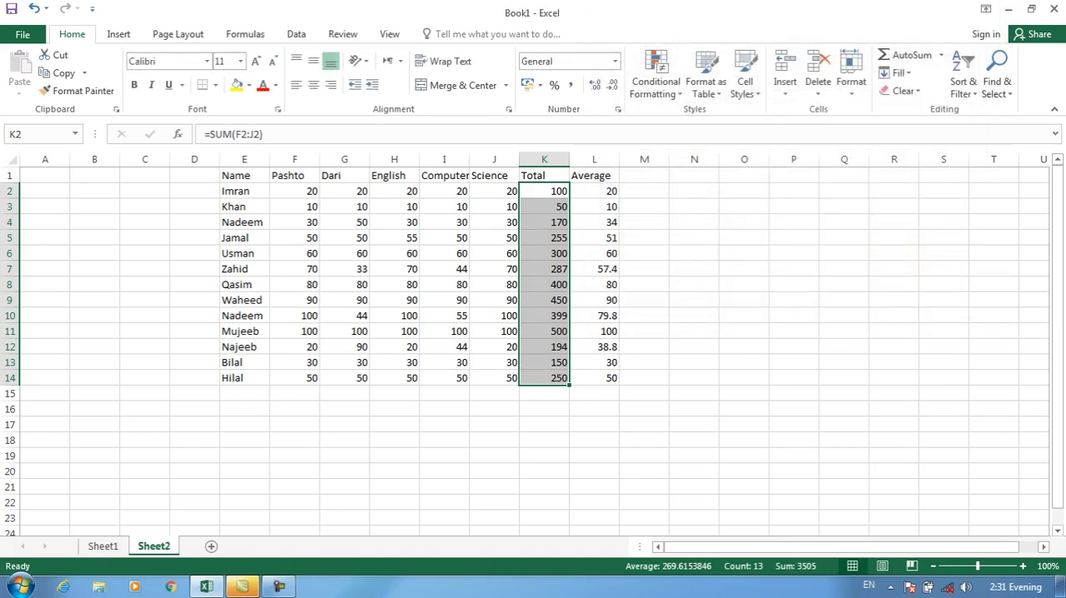
Highlight totals in K2:K14 that are greater than 200 with Light Red Fill with Dark Red Text
click(656, 81)
mouse_move(676, 303)
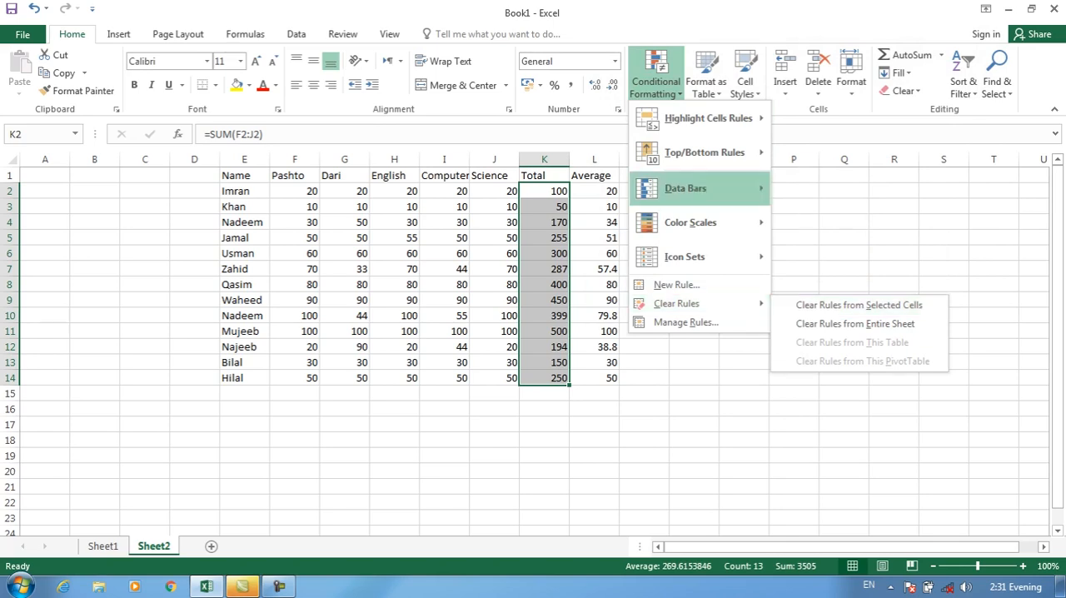
mouse_move(708, 118)
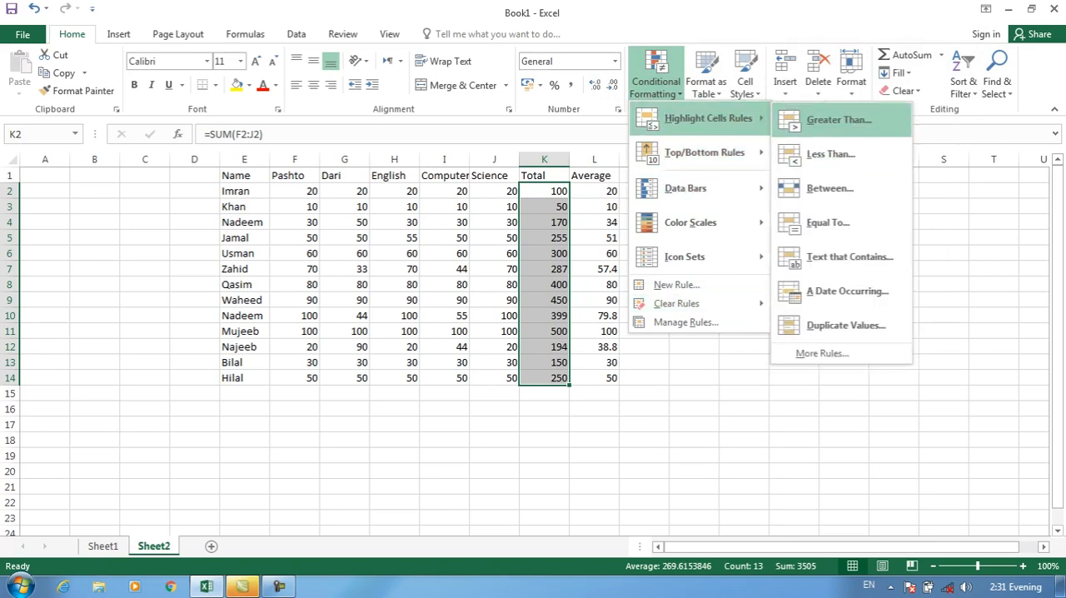
click(838, 120)
text(200)
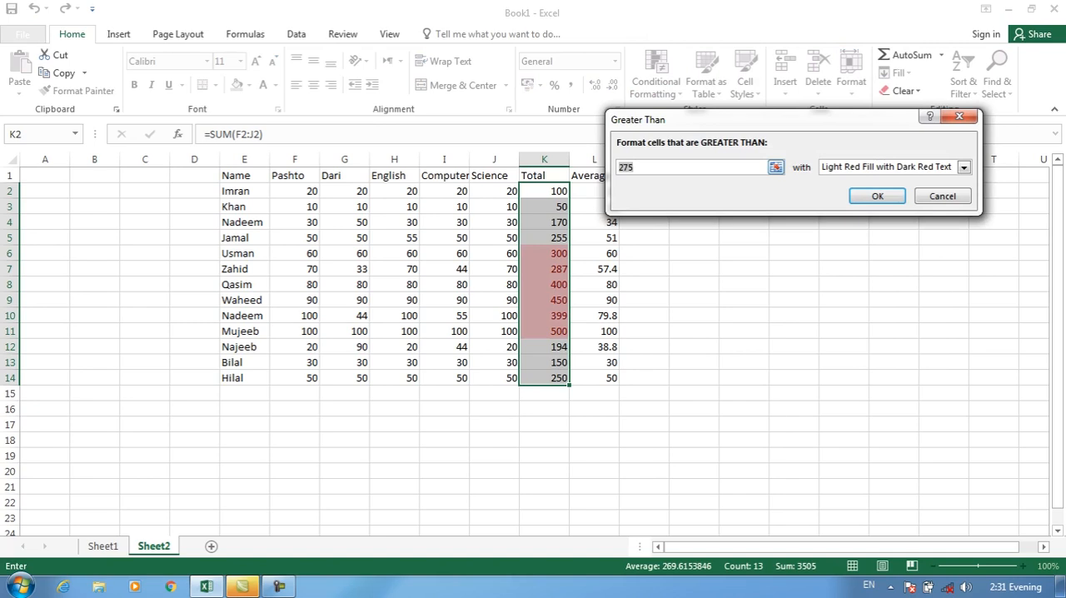
click(877, 196)
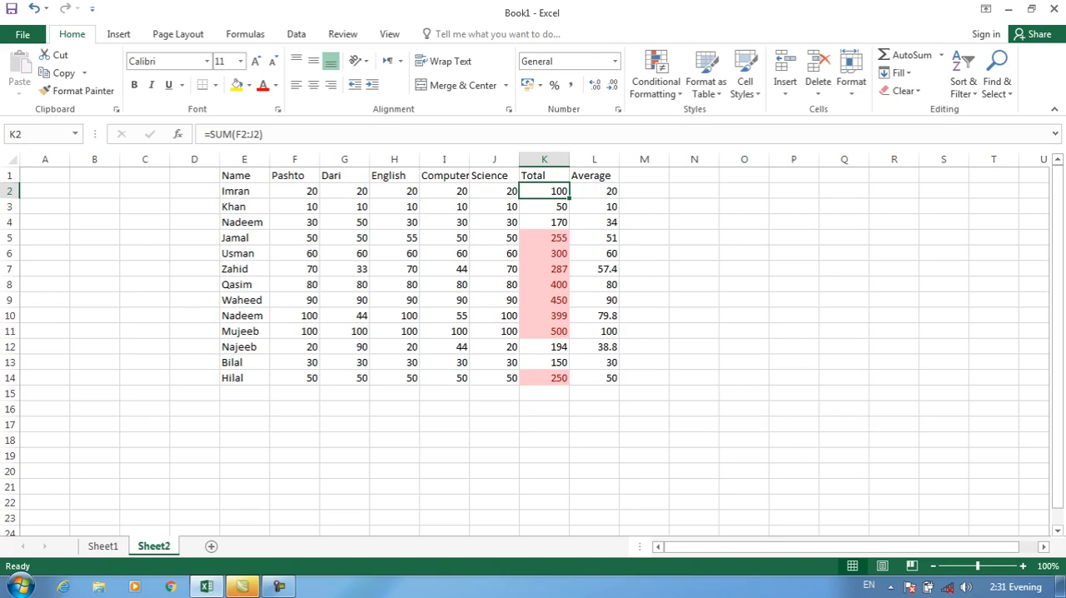
Clear the greater-than highlighting rule from the totals in K2:K14 only
key(ctrl+shift+Down)
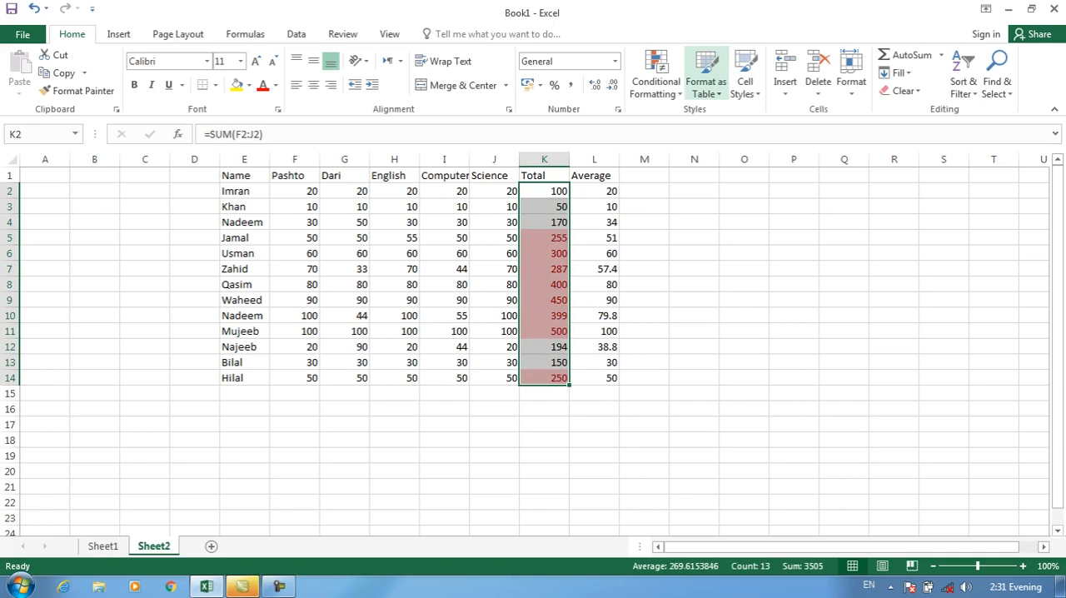
click(656, 82)
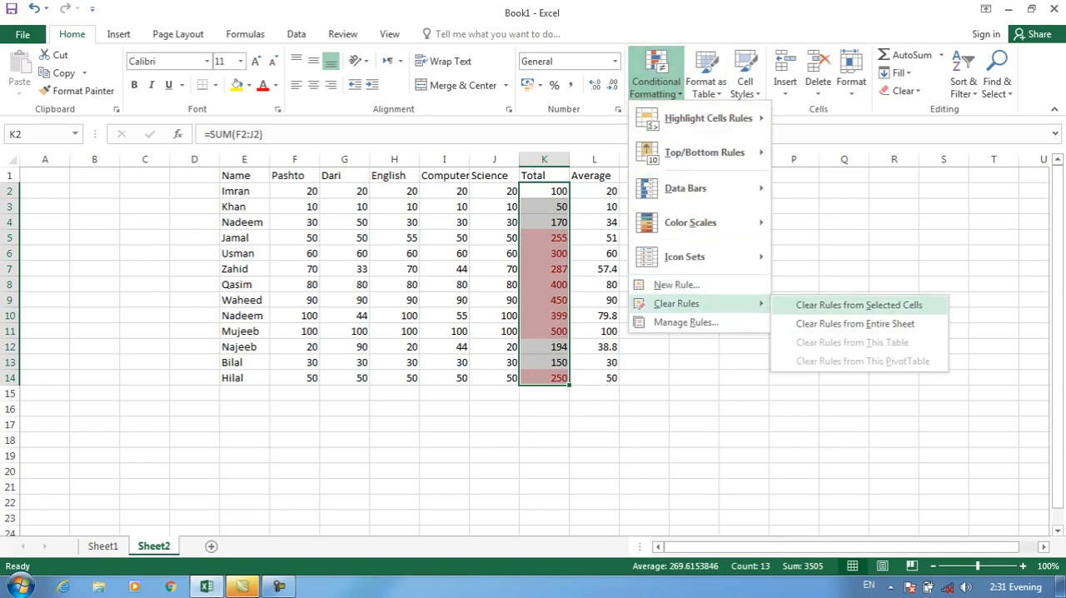
click(859, 305)
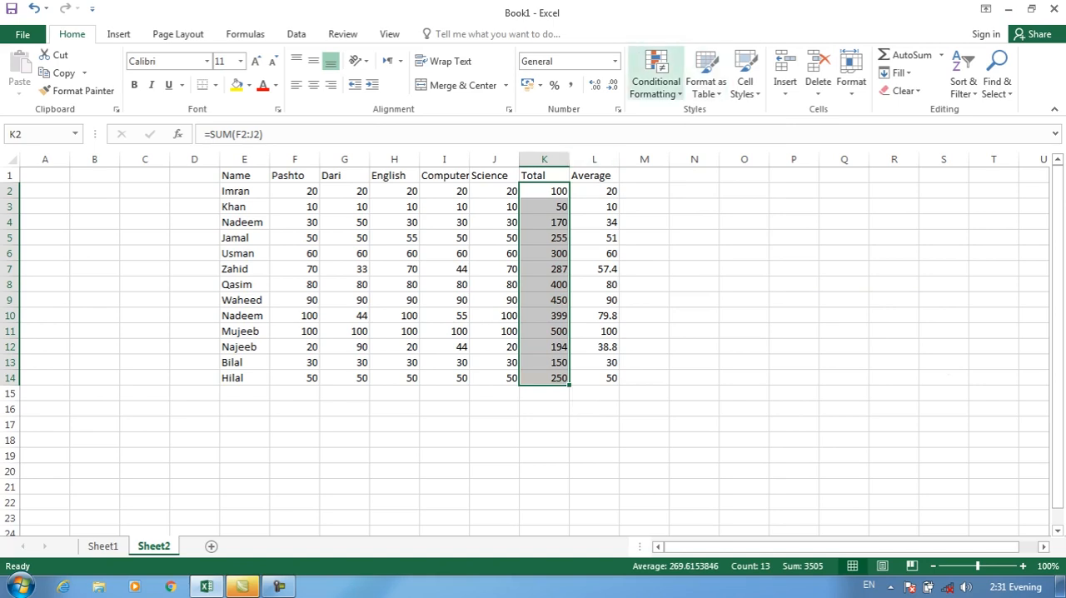
Reapply a Greater Than 200 rule with Light Red Fill with Dark Red Text to the totals in K2:K14
click(655, 81)
mouse_move(708, 118)
click(839, 119)
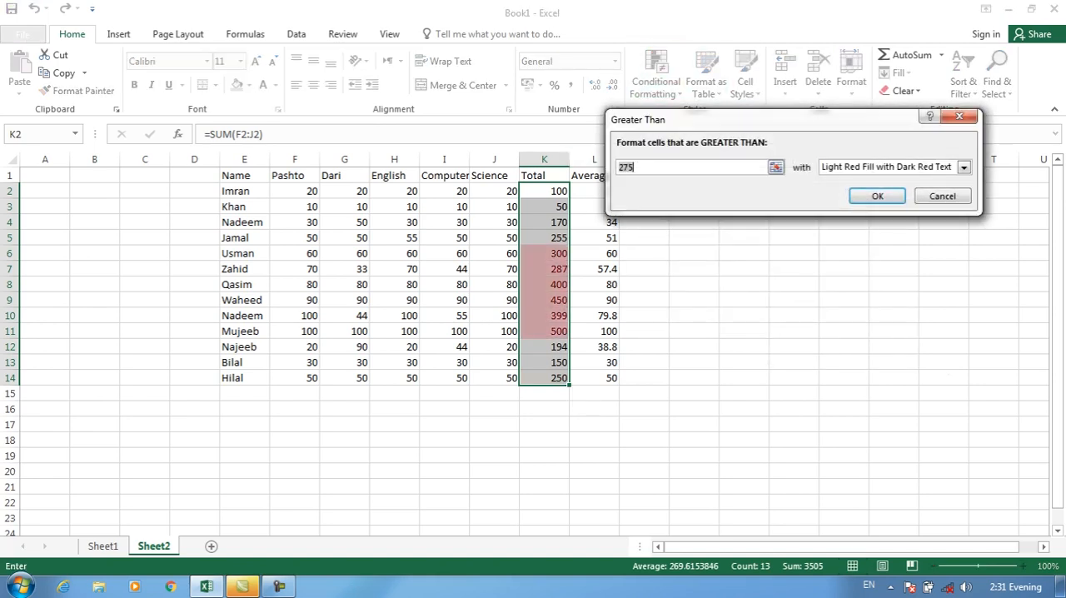
text(200)
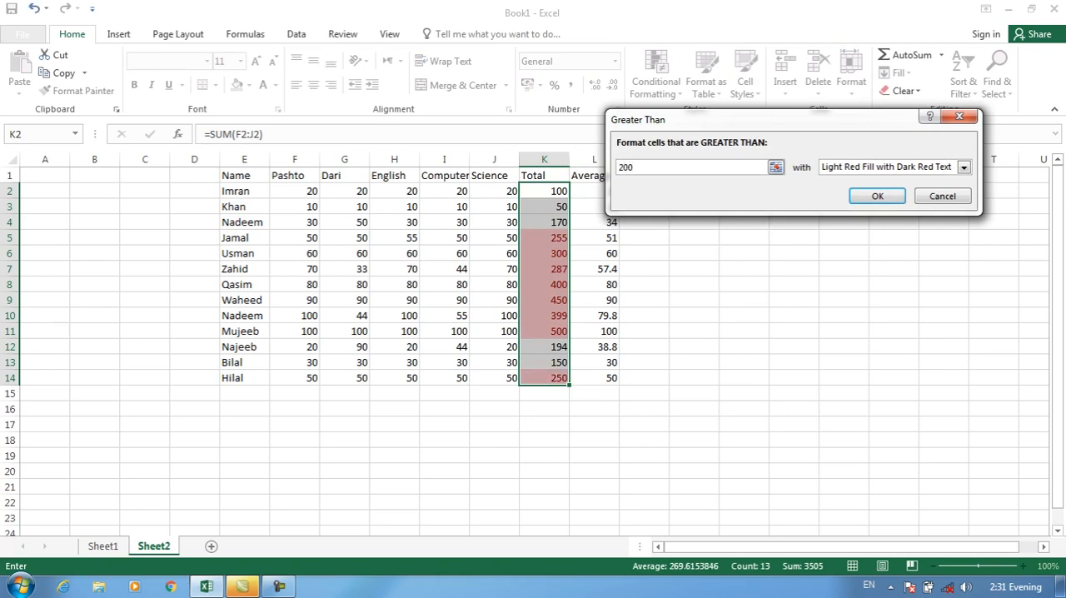
key(Return)
Highlight Pashto marks in F2:F14 that are greater than 50 with Light Red Fill with Dark Red Text
drag(293, 190, 296, 378)
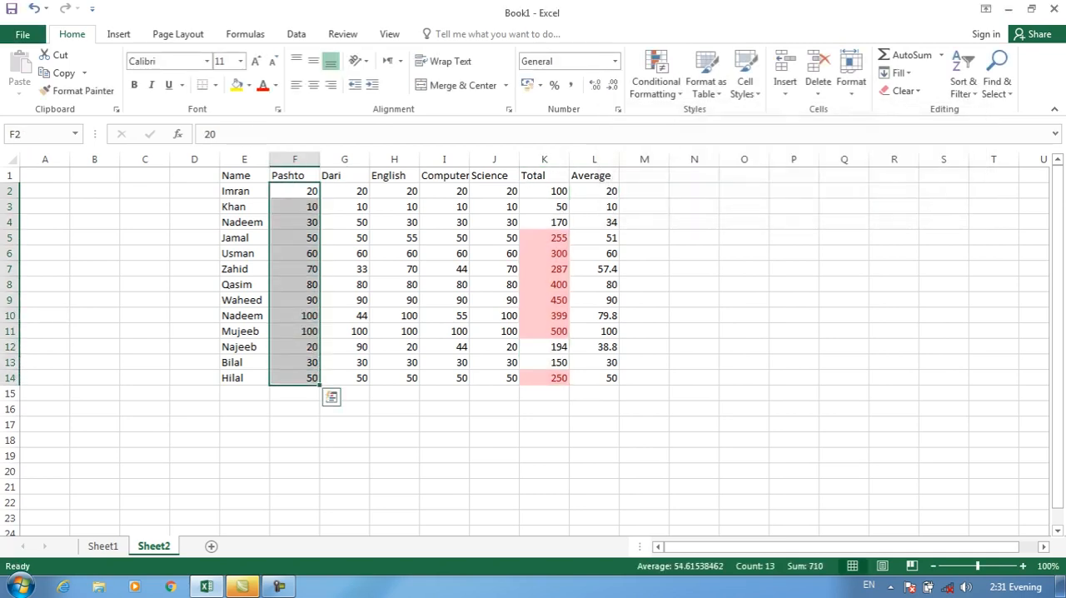
click(656, 81)
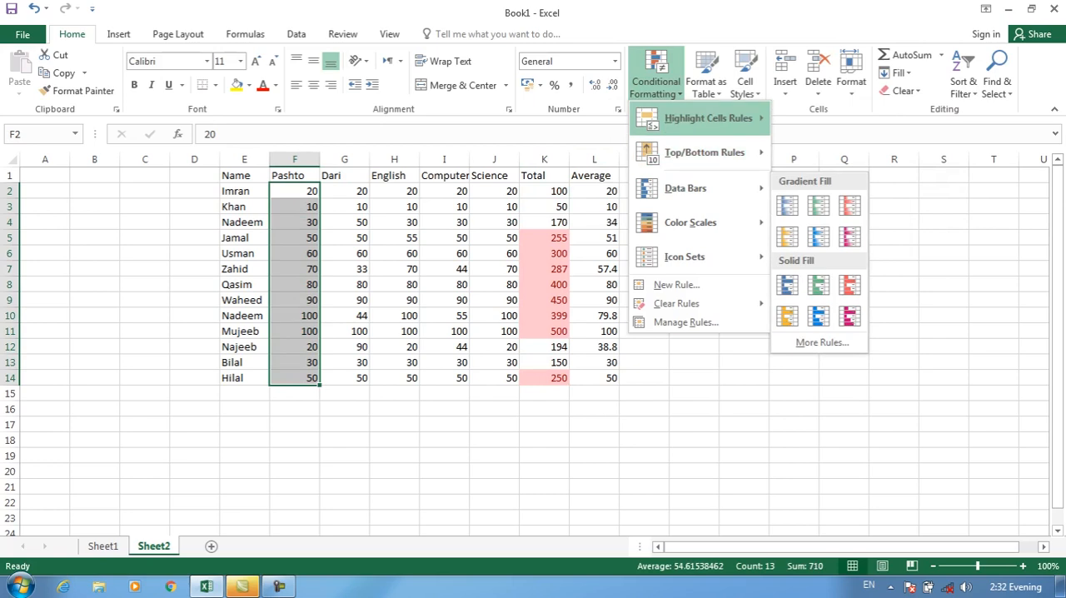
mouse_move(708, 119)
click(839, 120)
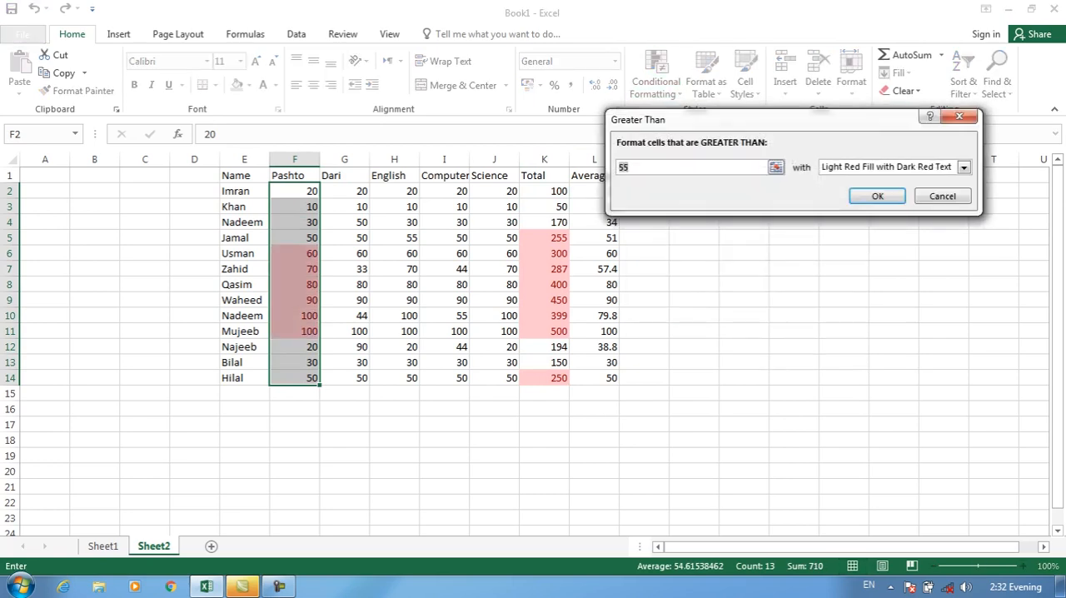
text(50)
click(877, 196)
Highlight Dari marks in G2:G14 that are greater than 55 with Light Red Fill with Dark Red Text
drag(345, 191, 344, 378)
click(655, 79)
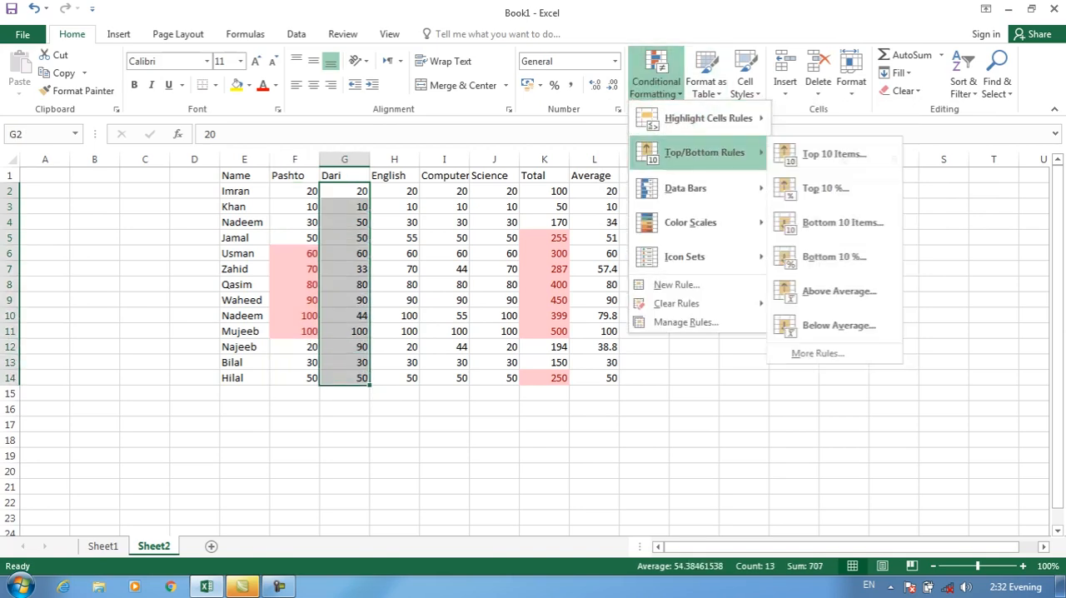
mouse_move(708, 118)
click(825, 119)
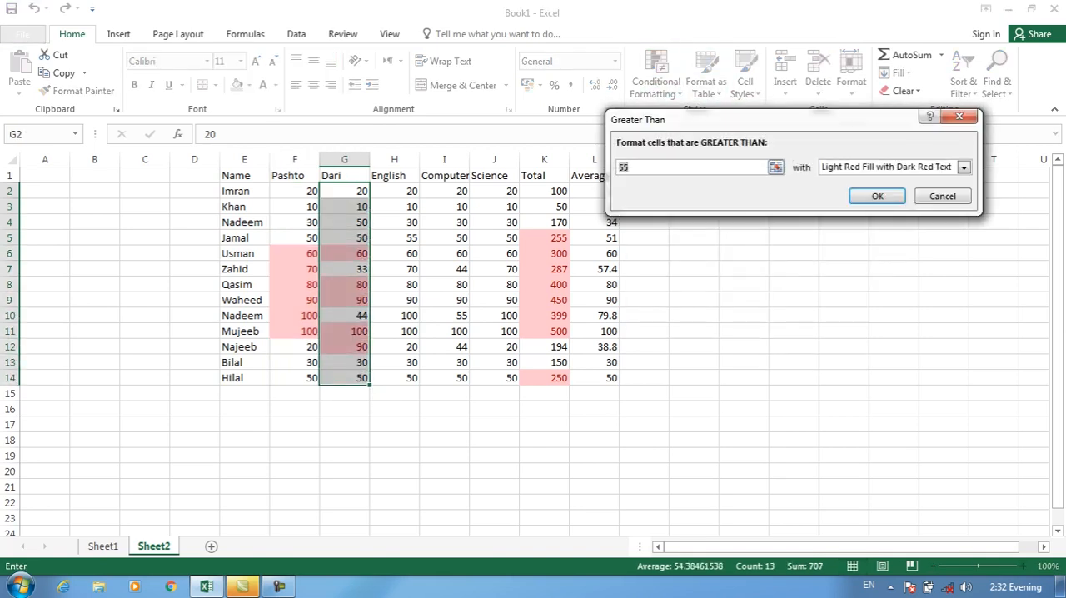
key(Return)
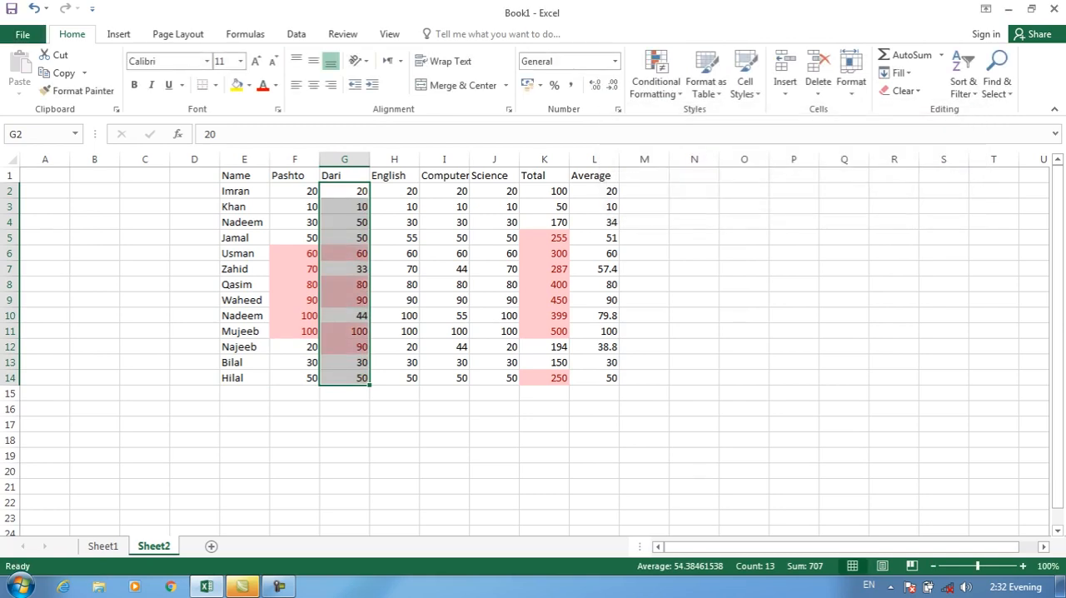
click(395, 191)
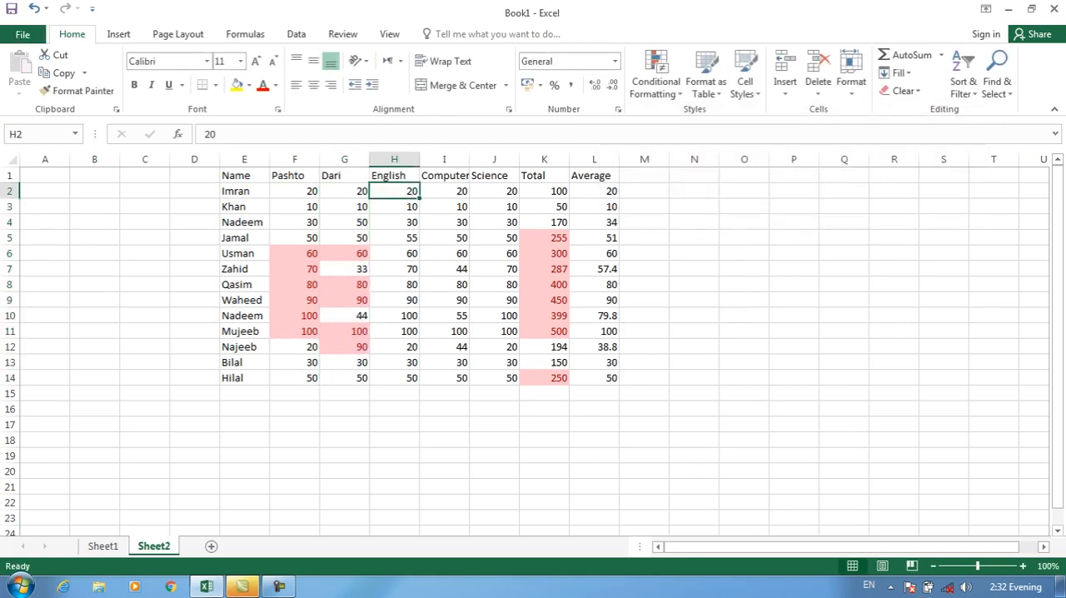
Clear the conditional formatting rules from the entire sheet
click(444, 253)
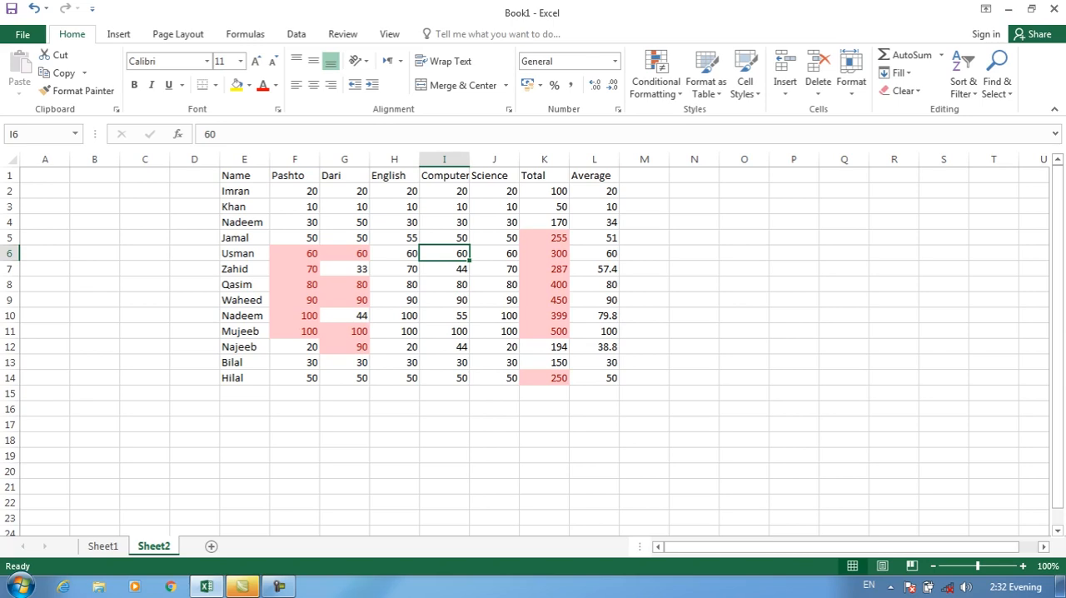
click(657, 75)
mouse_move(700, 304)
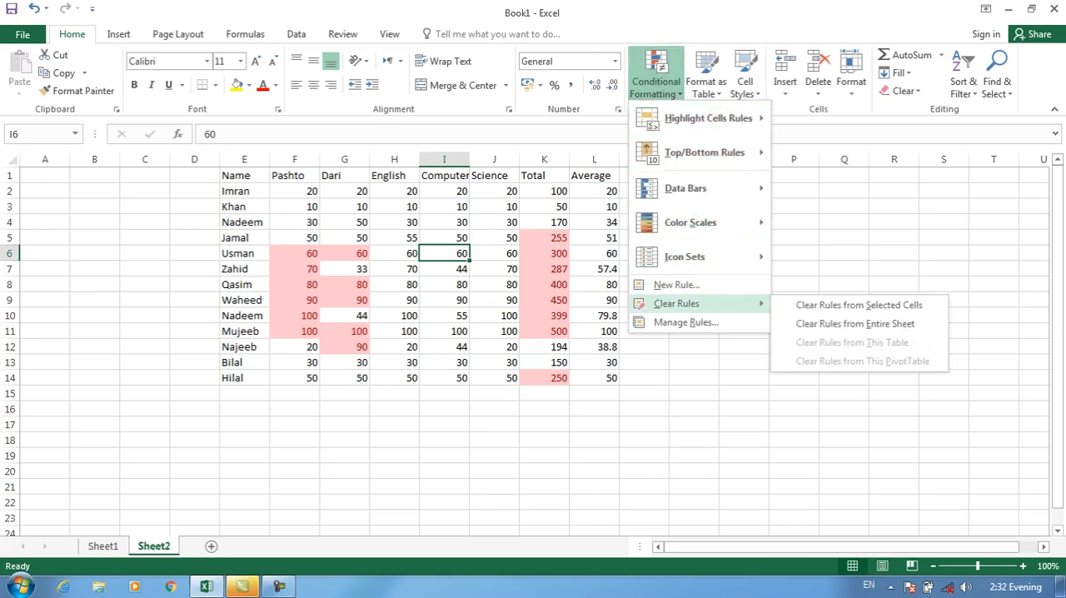
click(855, 323)
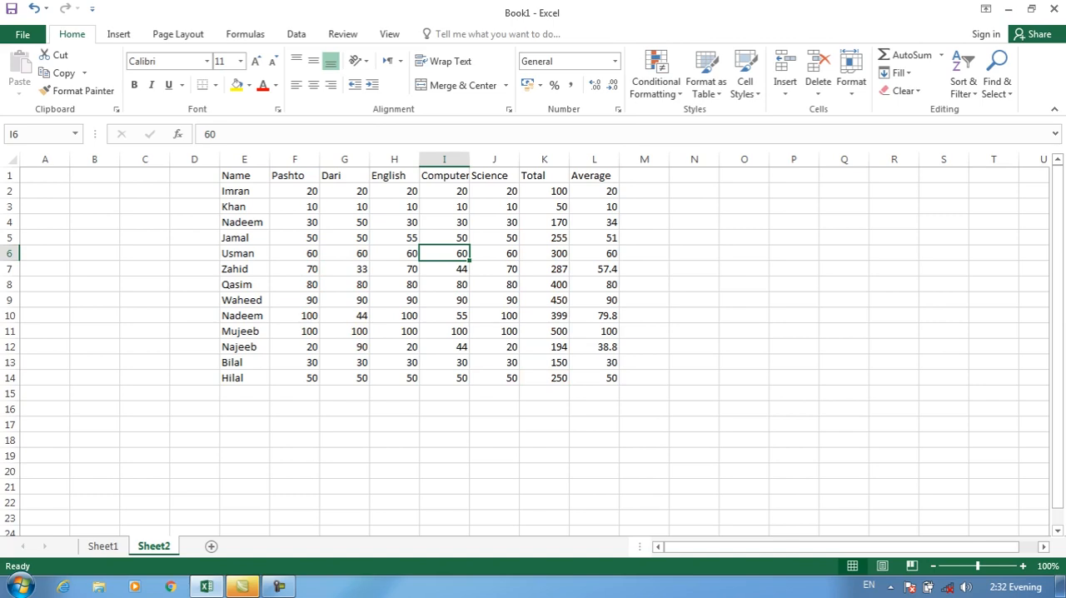
Convert the marks range E1:L15 into a table with a header row
click(656, 75)
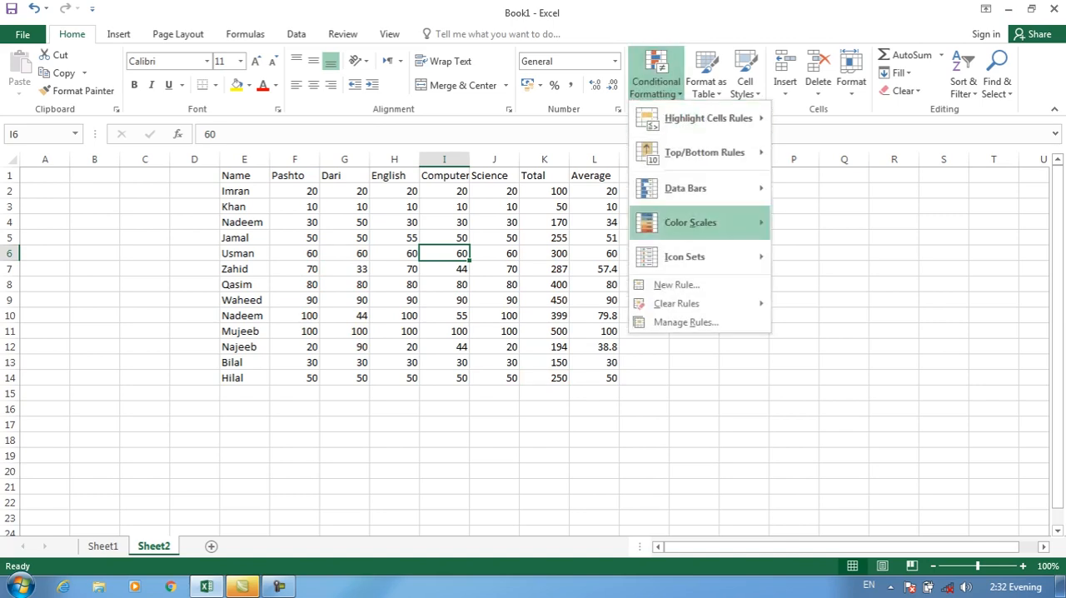
mouse_move(700, 304)
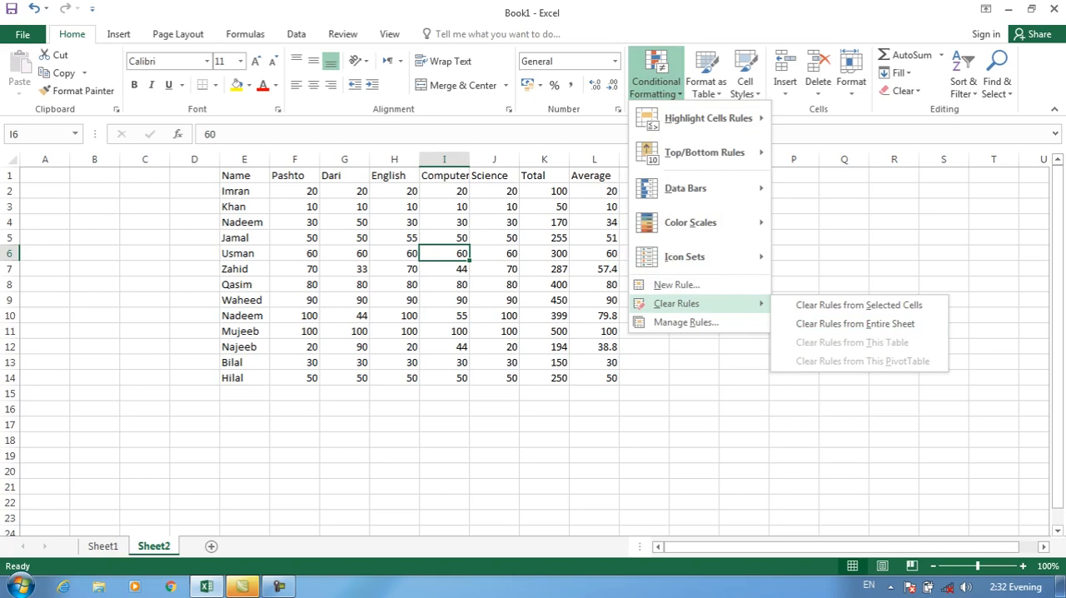
click(244, 176)
drag(242, 176, 595, 394)
click(119, 34)
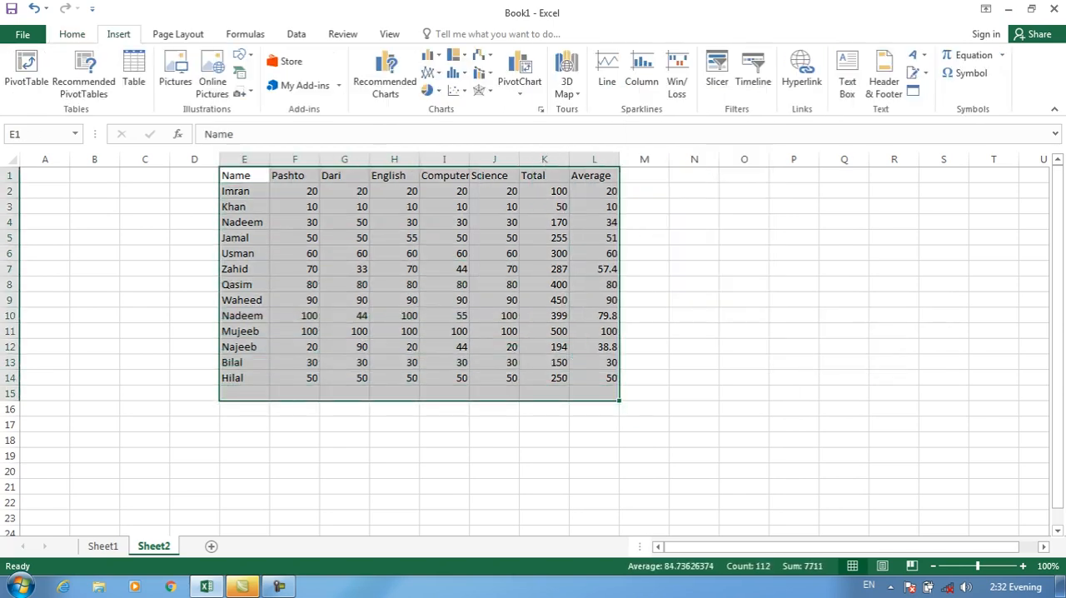
click(134, 74)
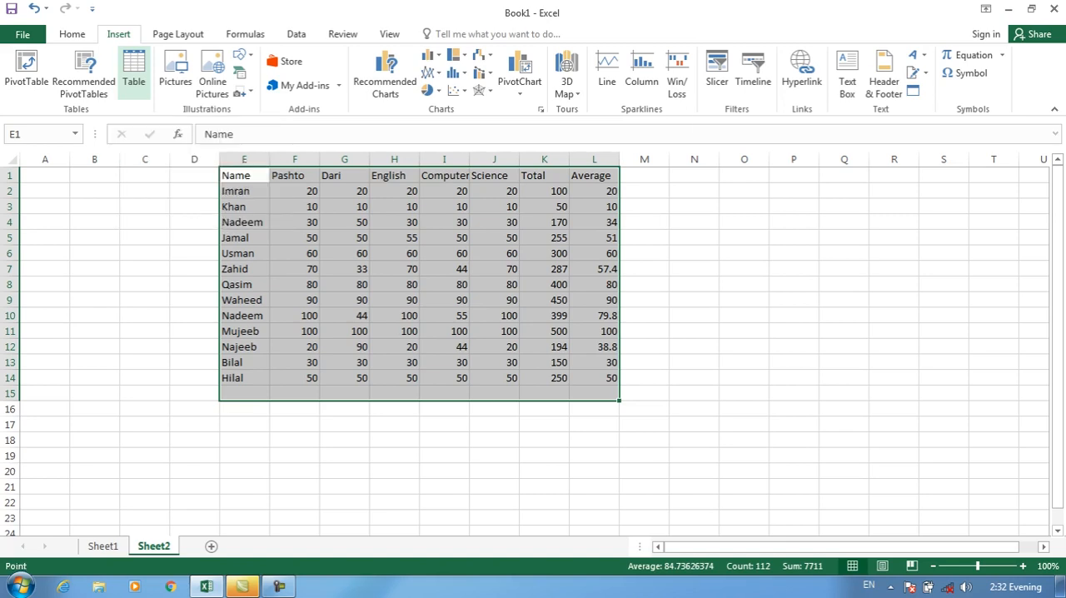
key(Return)
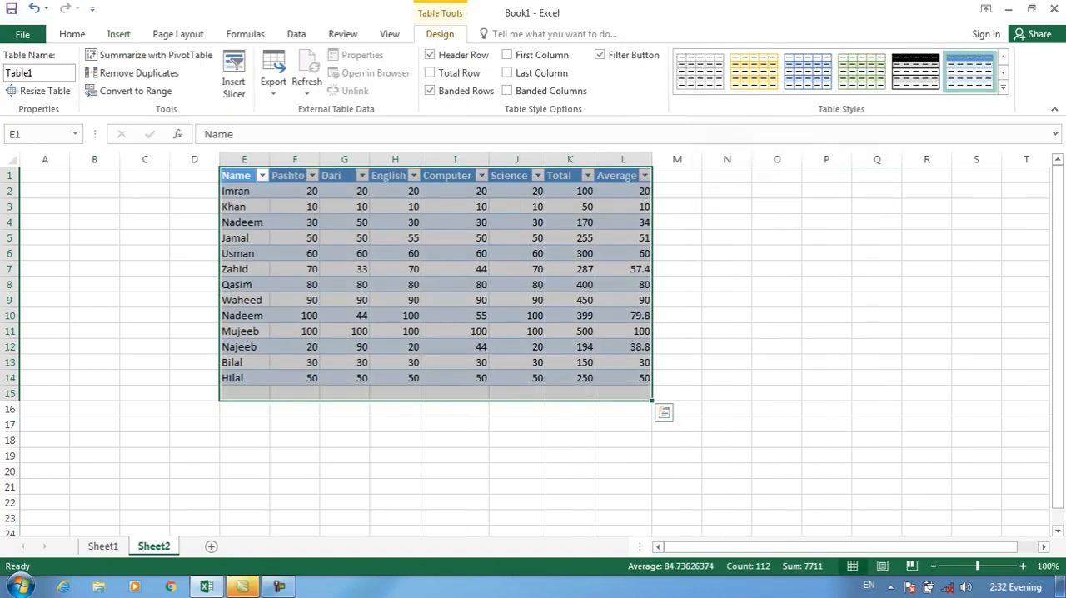
click(623, 222)
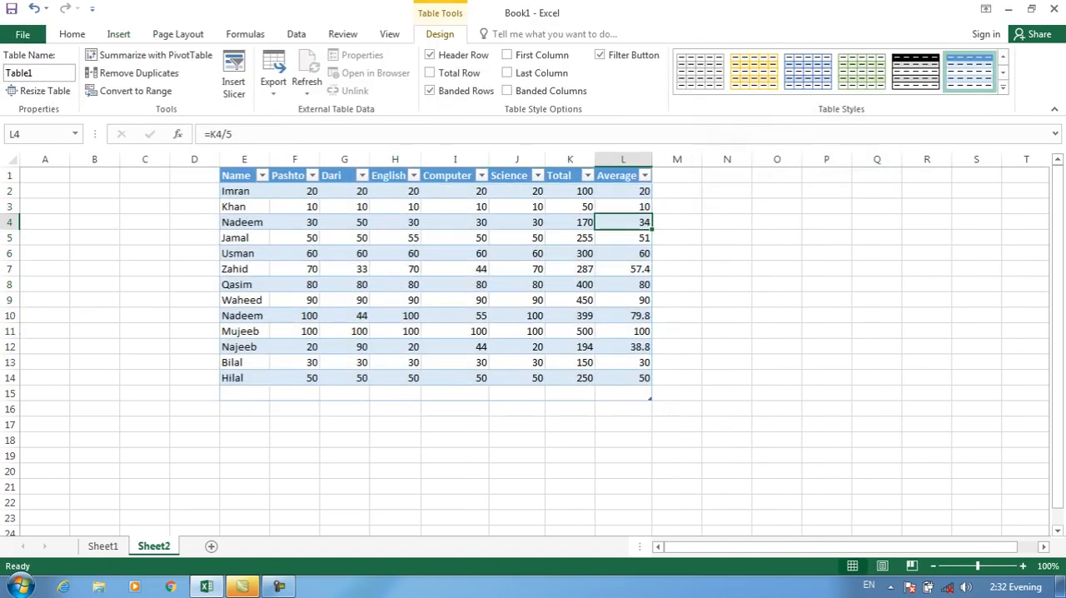
Highlight values greater than 200 in the table's Total column, K2:K14, with Light Red Fill with Dark Red Text
click(72, 34)
drag(569, 191, 569, 378)
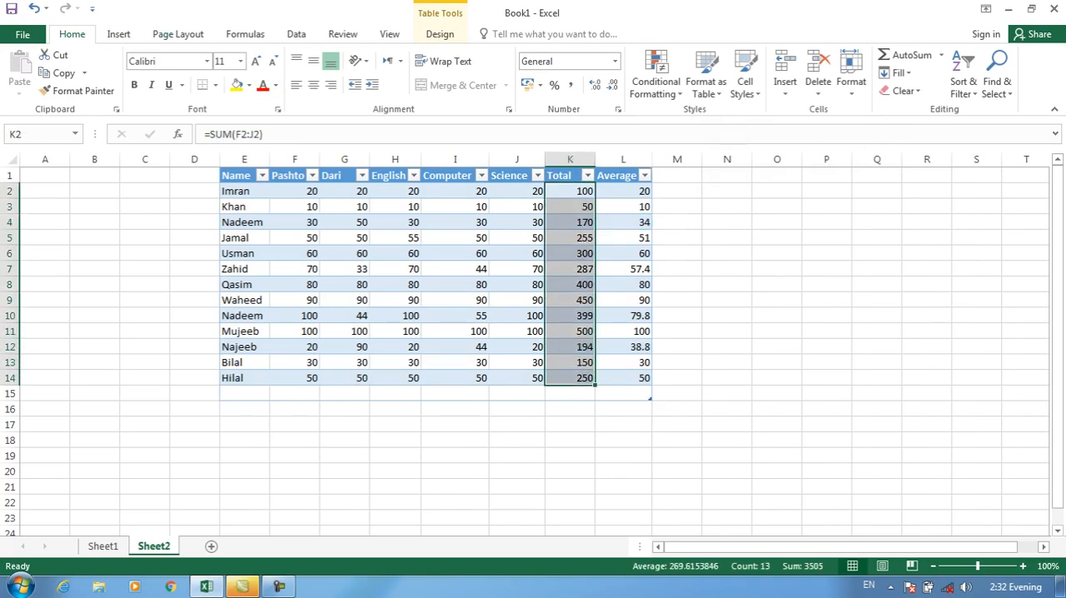
click(656, 80)
mouse_move(703, 115)
click(821, 119)
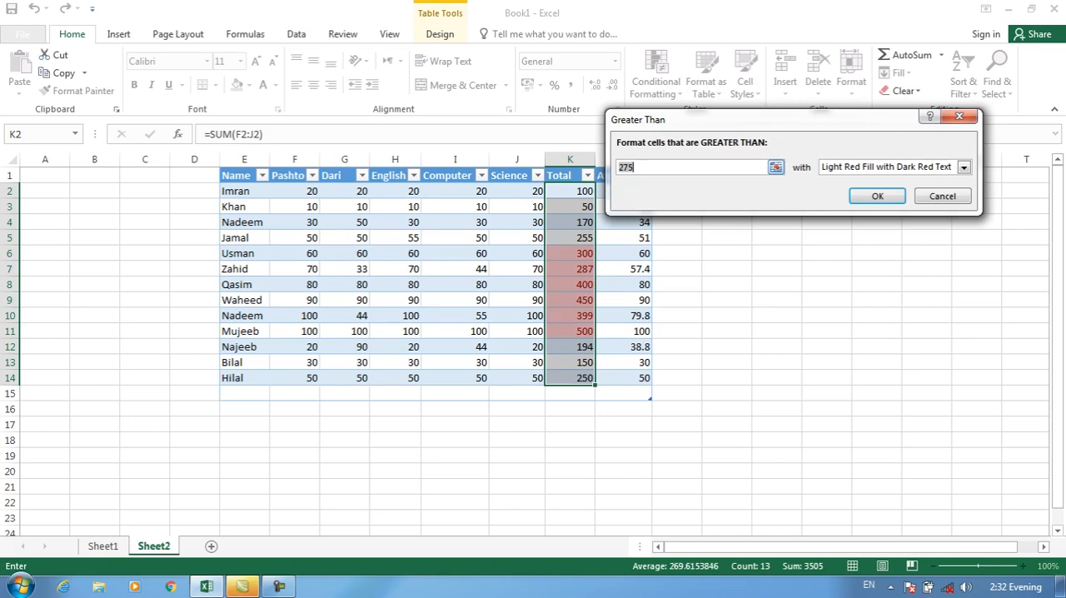
key(BackSpace)
key(BackSpace)
key(BackSpace)
text(200)
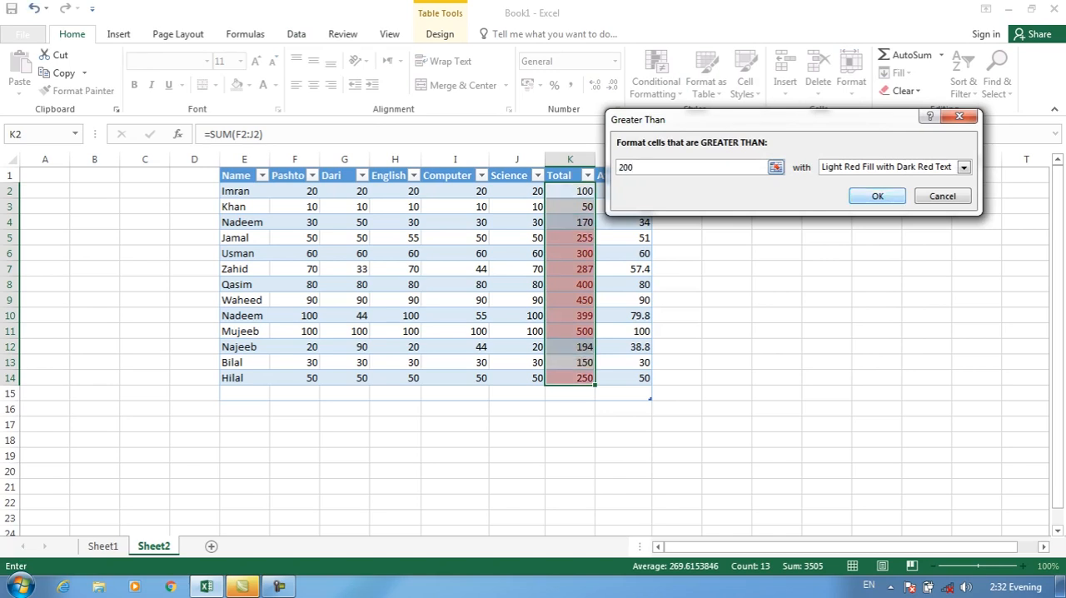
key(Return)
click(571, 254)
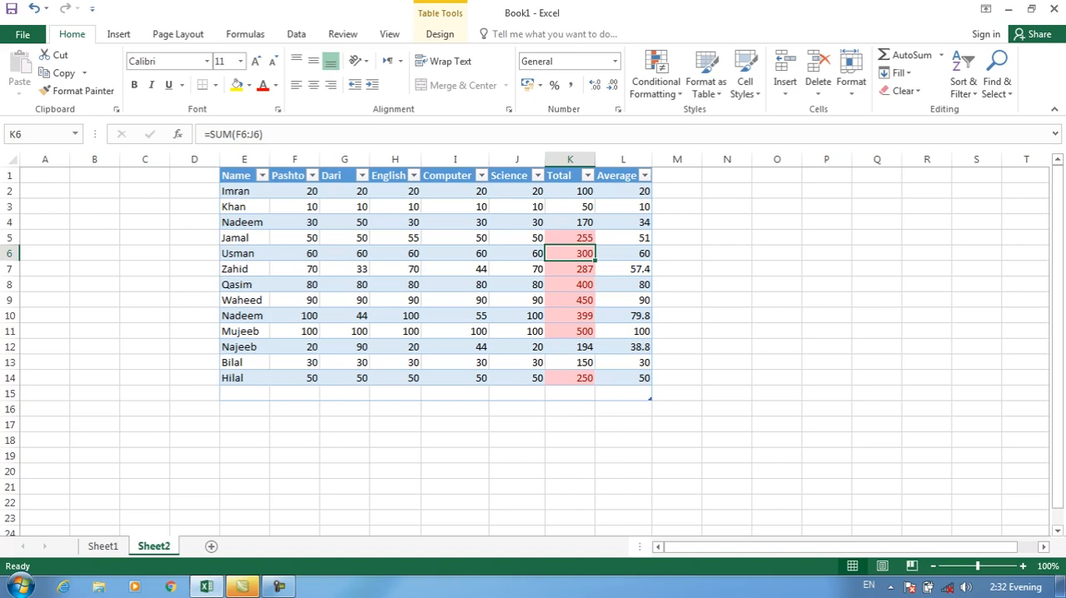
Clear the conditional formatting rules from the marks table using the option for this table
click(656, 81)
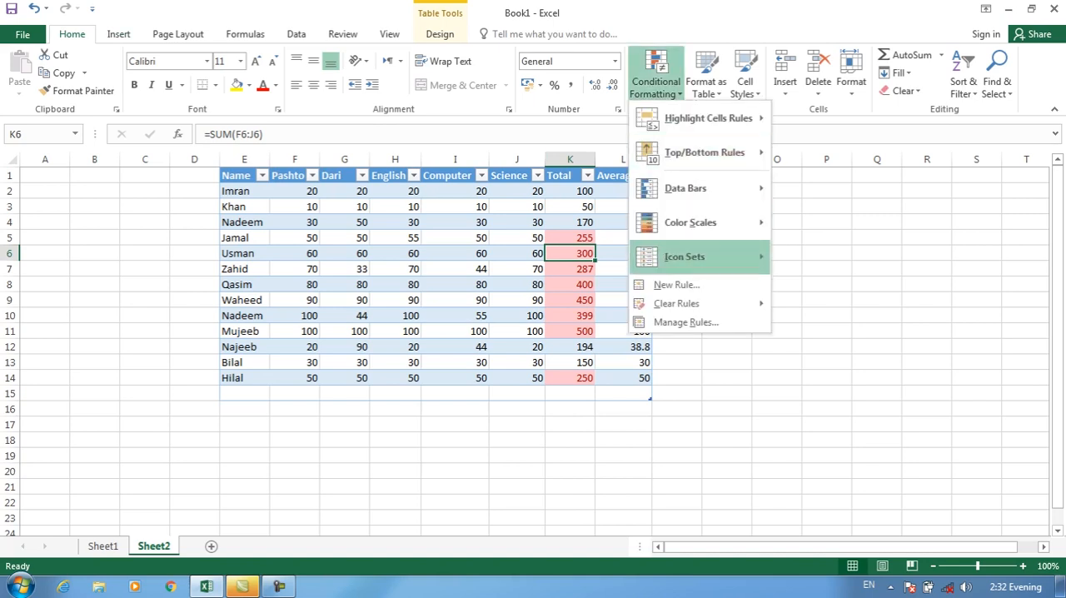
mouse_move(699, 304)
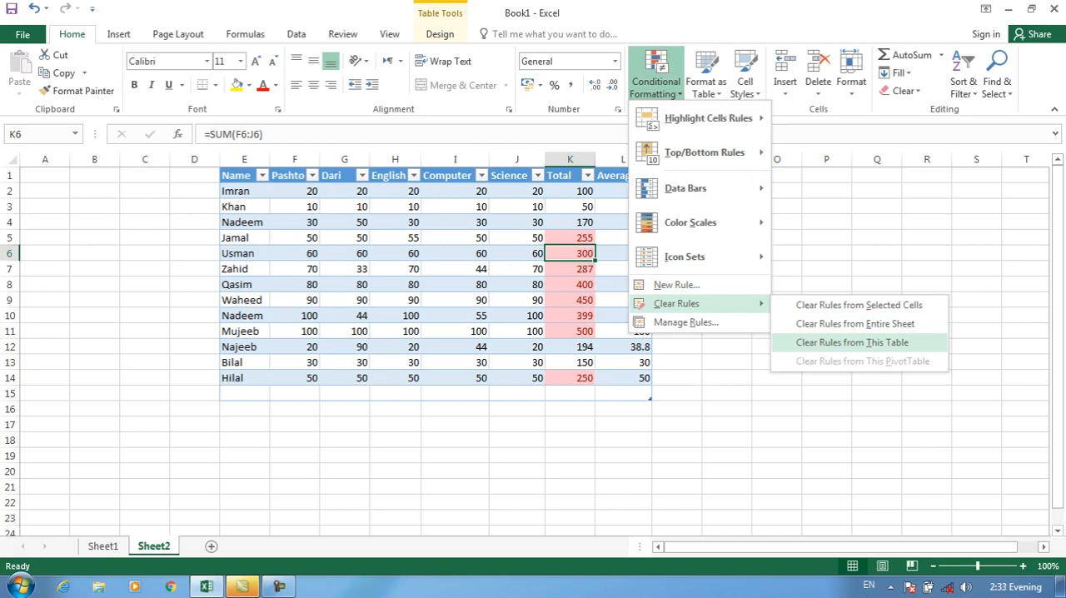
click(851, 342)
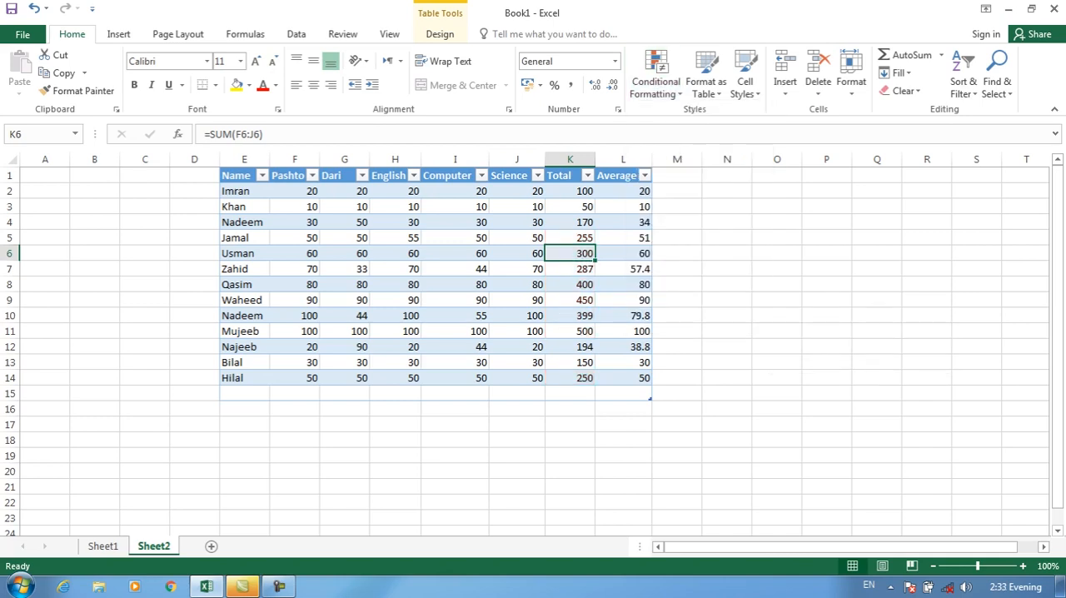
Undo the rule clearing, the Total column highlighting and the table conversion of the marks range
key(ctrl+z)
key(ctrl+z)
key(ctrl+z)
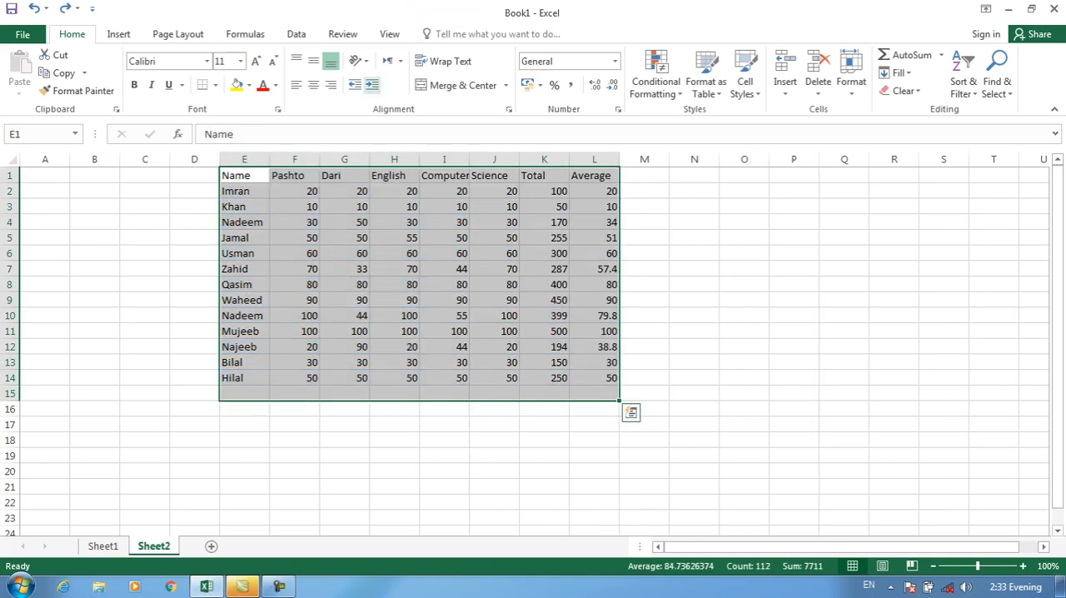
Check which options for clearing conditional formatting rules are offered for the plain marks range
click(655, 82)
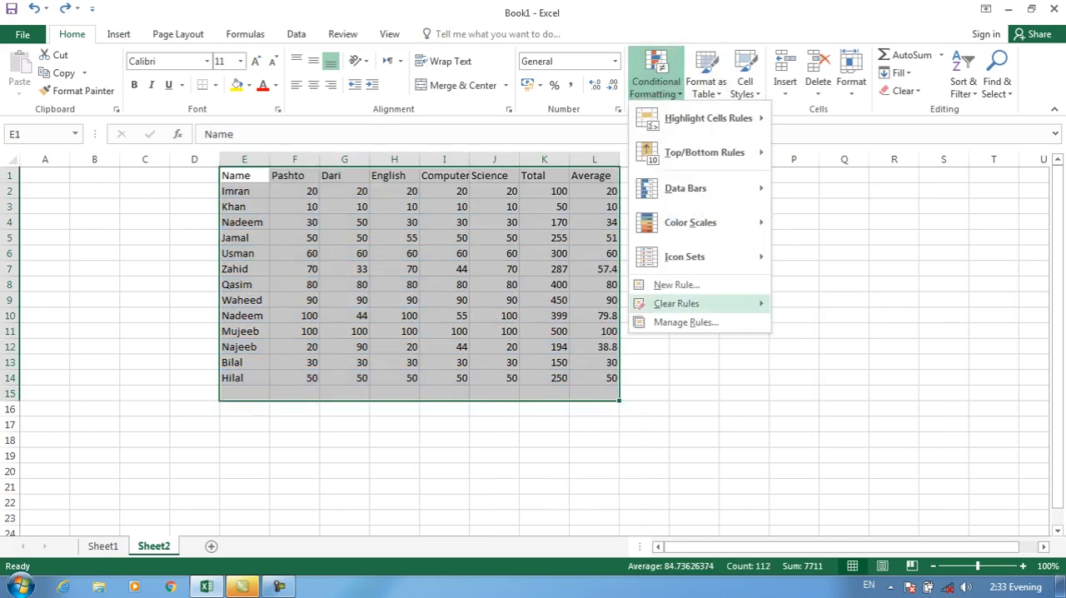
mouse_move(676, 304)
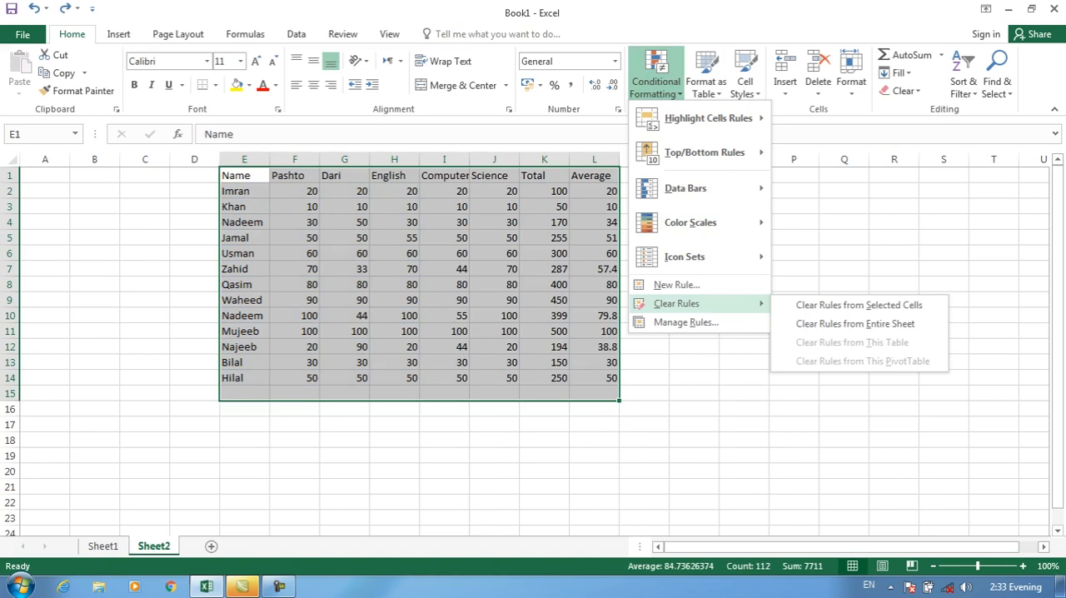
click(118, 34)
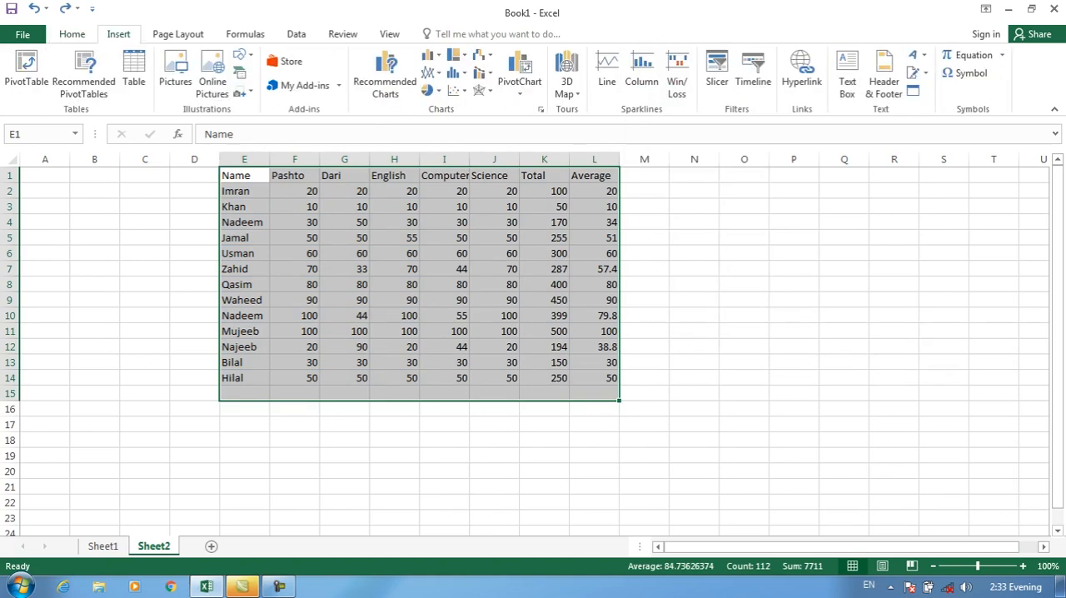
Switch to Sheet1 and examine the entries in the Job column of the salary data
click(95, 532)
click(103, 546)
click(459, 251)
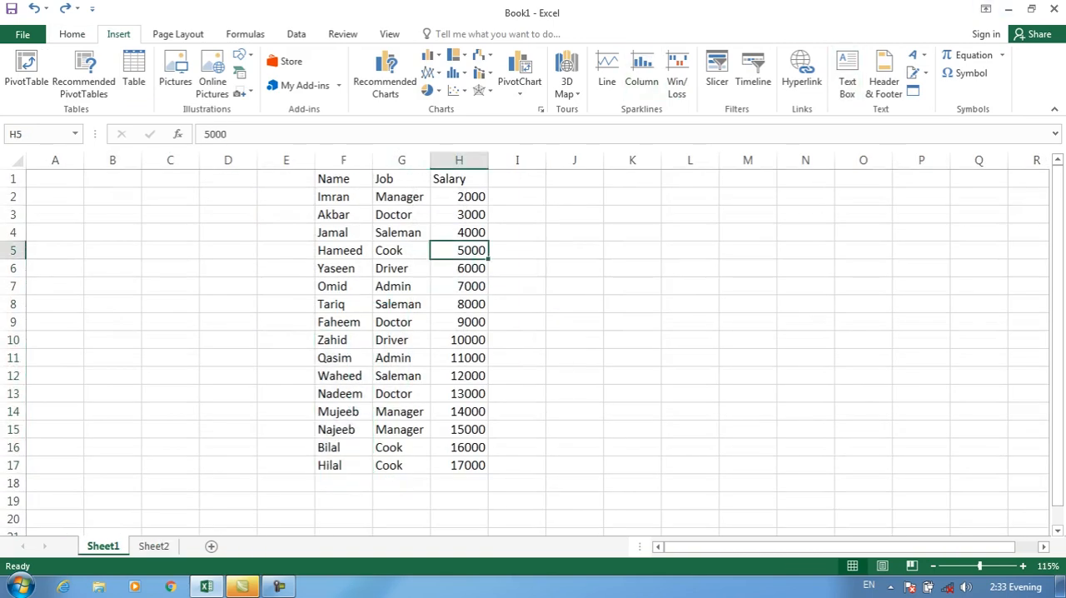
click(401, 198)
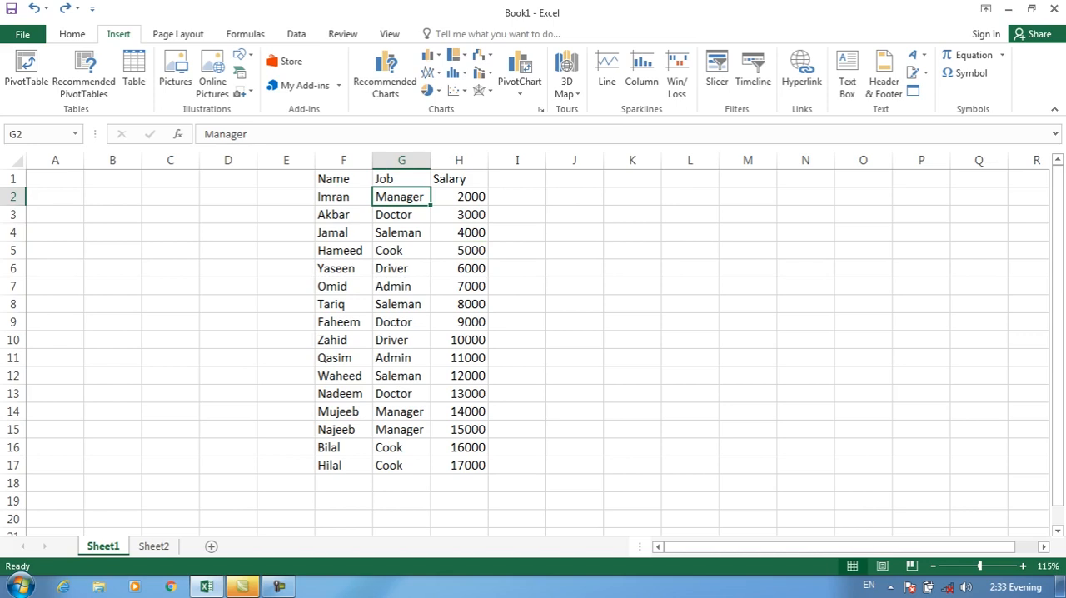
key(Down)
key(Down)
key(Down)
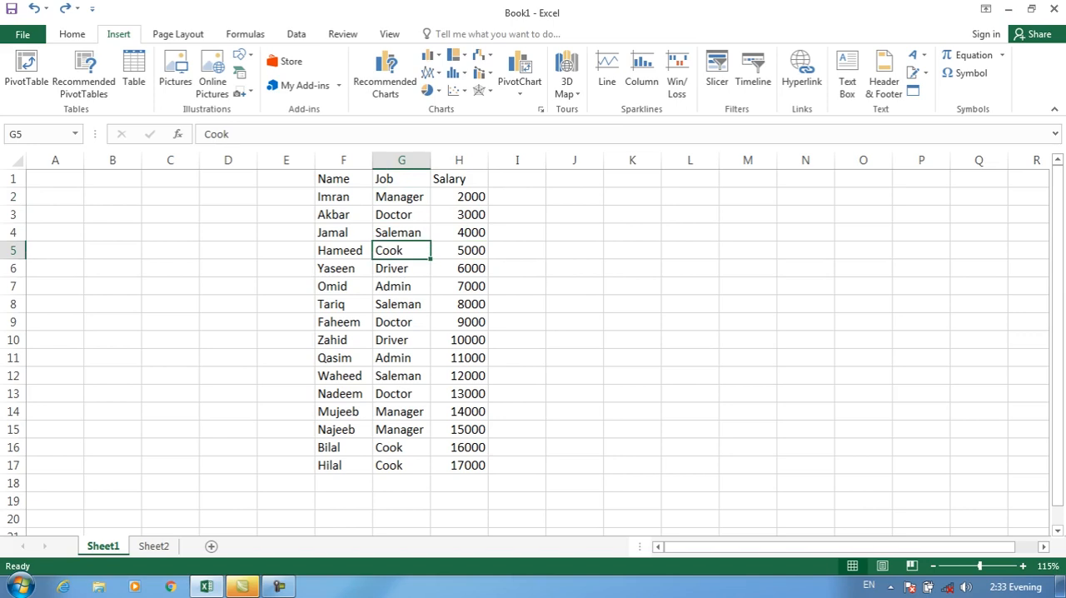
Start a list of job groups in column B of Sheet1 with Manager in B2 and Doctor in B3
click(170, 197)
click(113, 197)
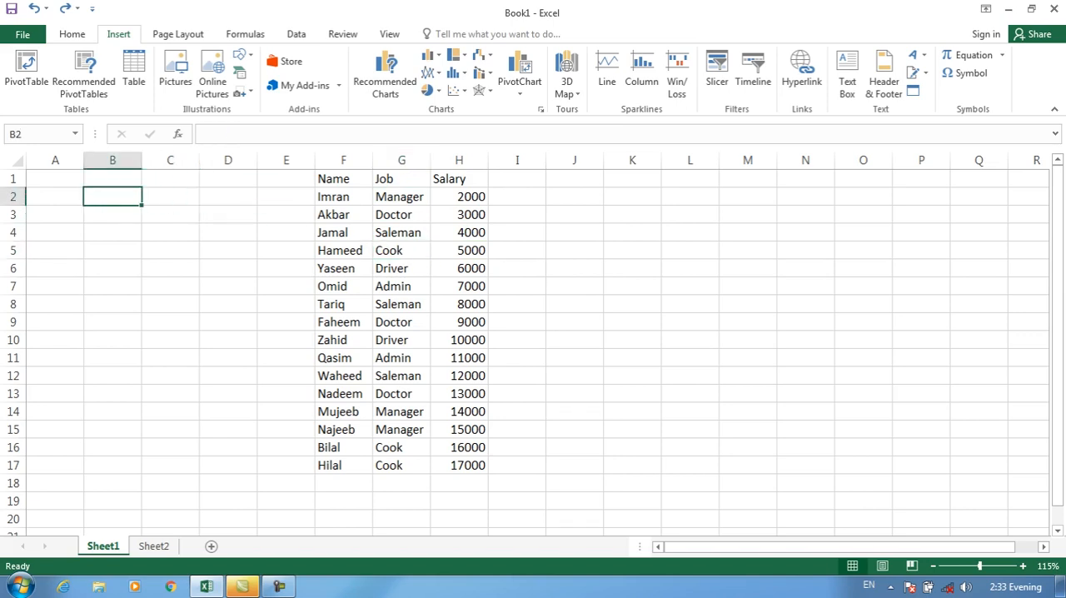
text(Manager)
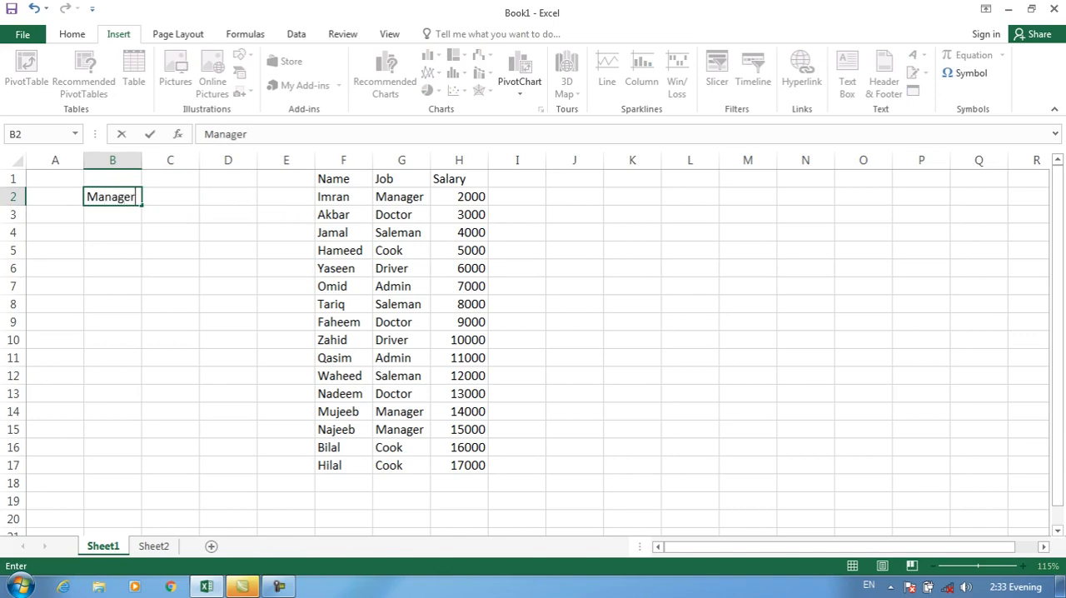
key(Return)
text(Doctor)
key(Return)
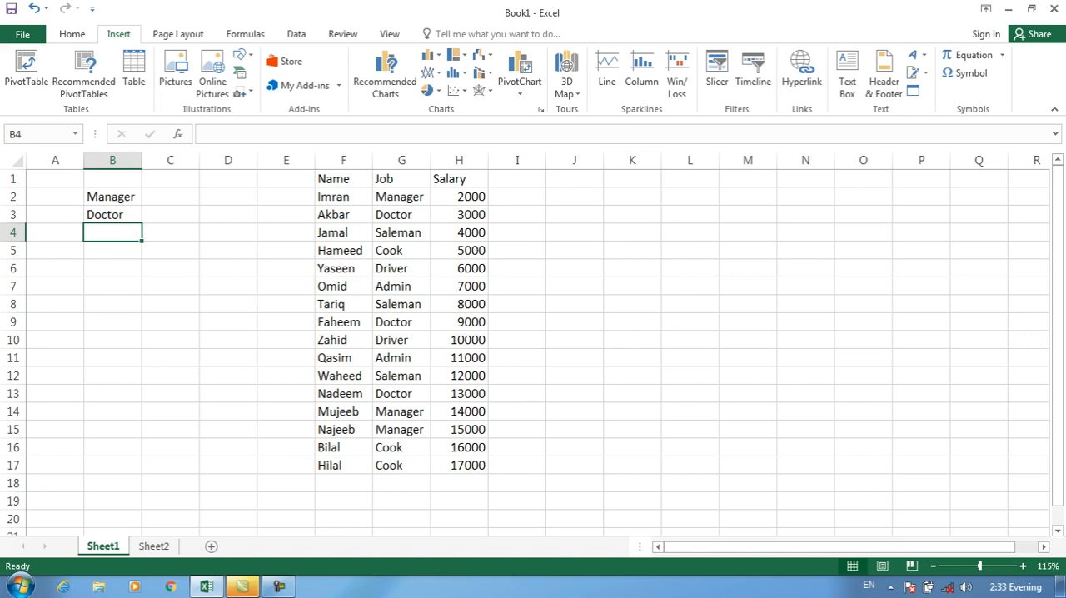
Extend the job list with Admin, Cook and Driver in cells B4:B6
text(Admin)
key(Return)
text(Cook)
key(Return)
text(Driver)
key(Return)
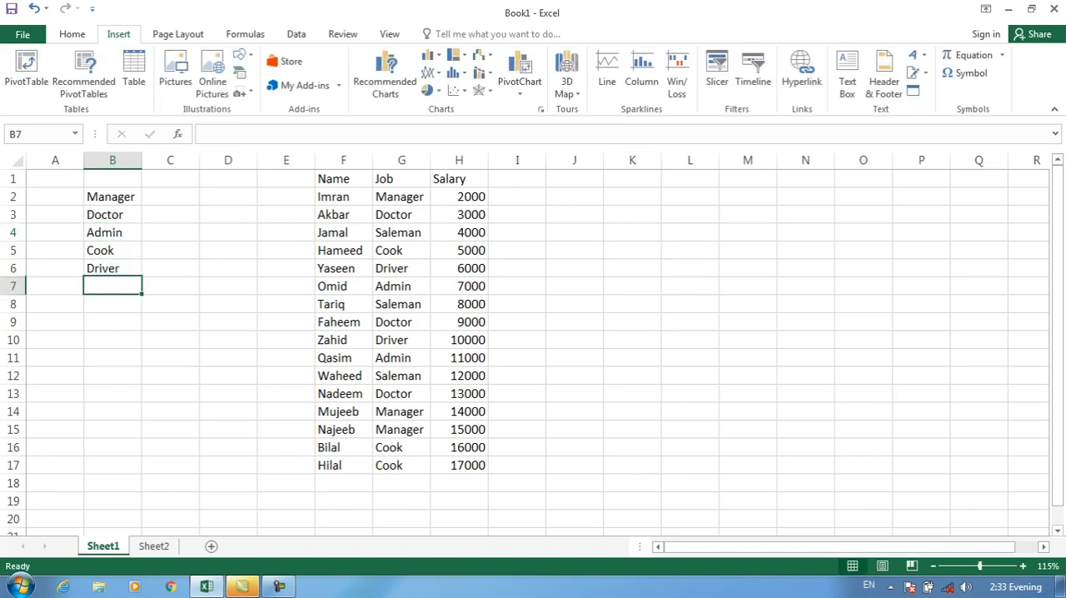
Label the Manager and Doctor rows of the job list with Group in cells A2 and A3
drag(113, 197, 112, 269)
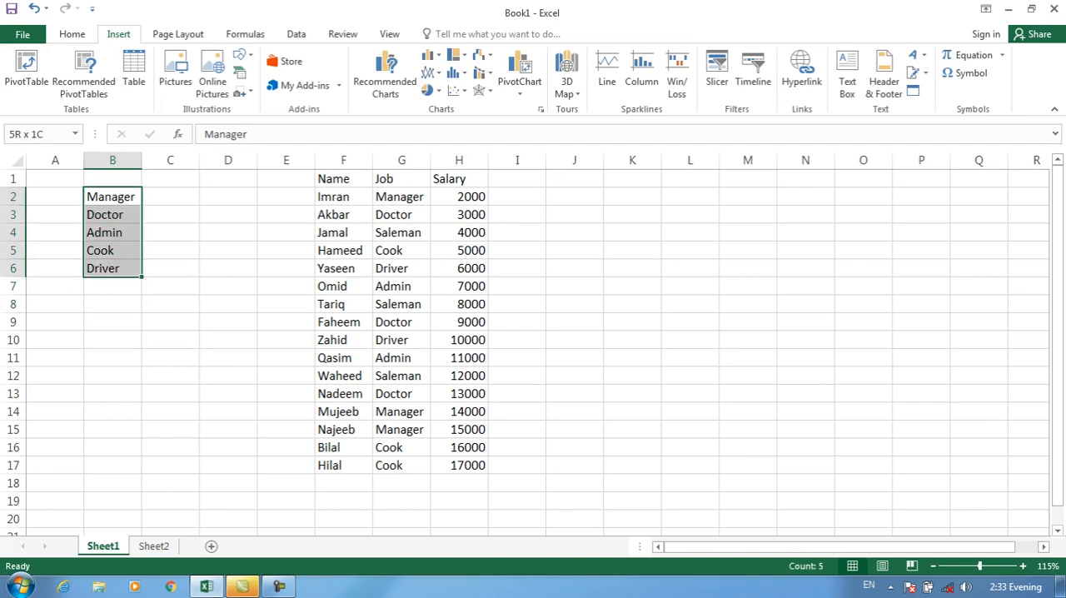
click(55, 197)
text(Group)
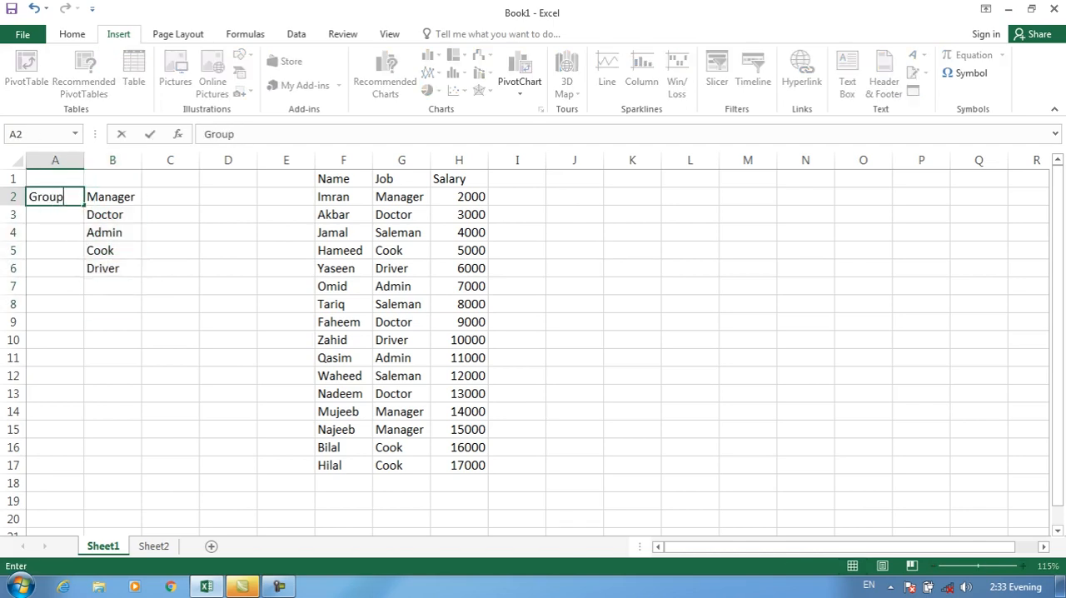
key(Return)
text(Group)
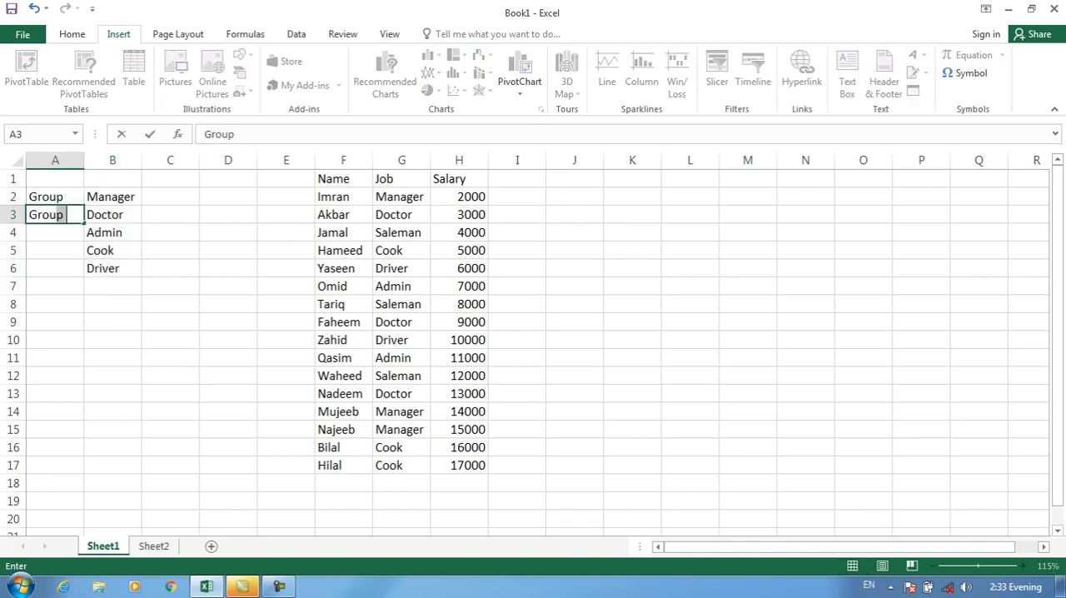
Create a PivotTable on a new worksheet from the Name, Job and Salary data in F1:H17
drag(334, 179, 459, 483)
drag(333, 178, 459, 465)
click(26, 71)
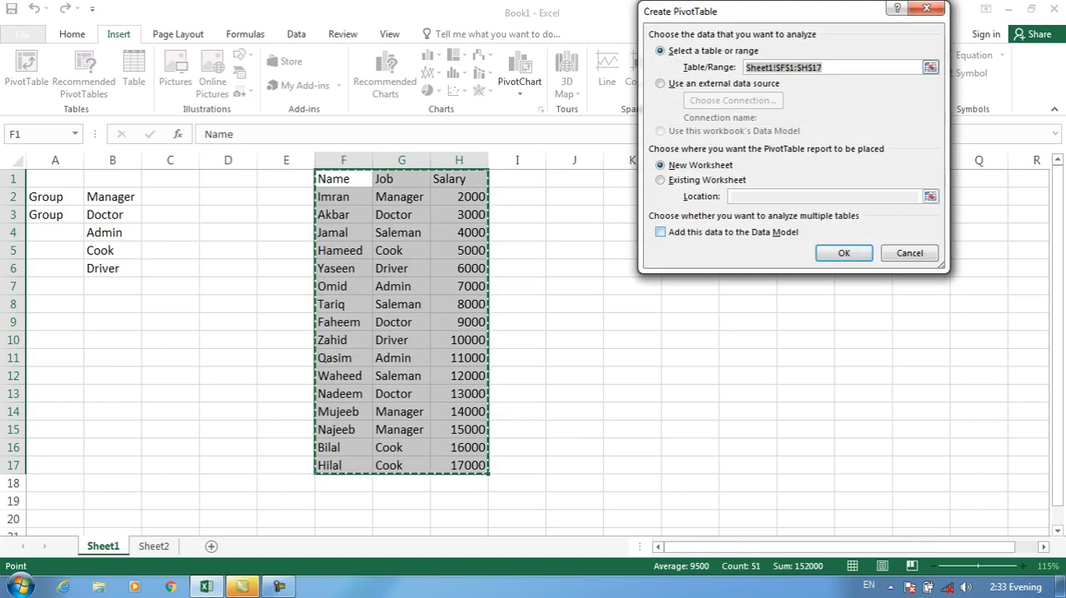
key(Return)
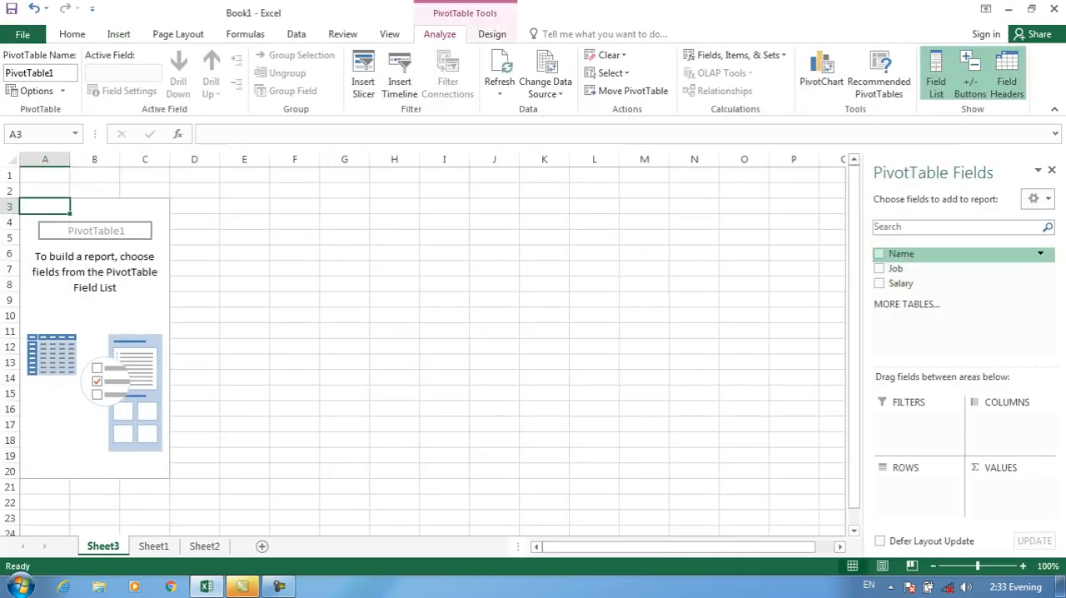
Add only Job as the row field and Salary as the summed value field of the PivotTable
click(878, 253)
click(879, 253)
click(878, 268)
click(879, 283)
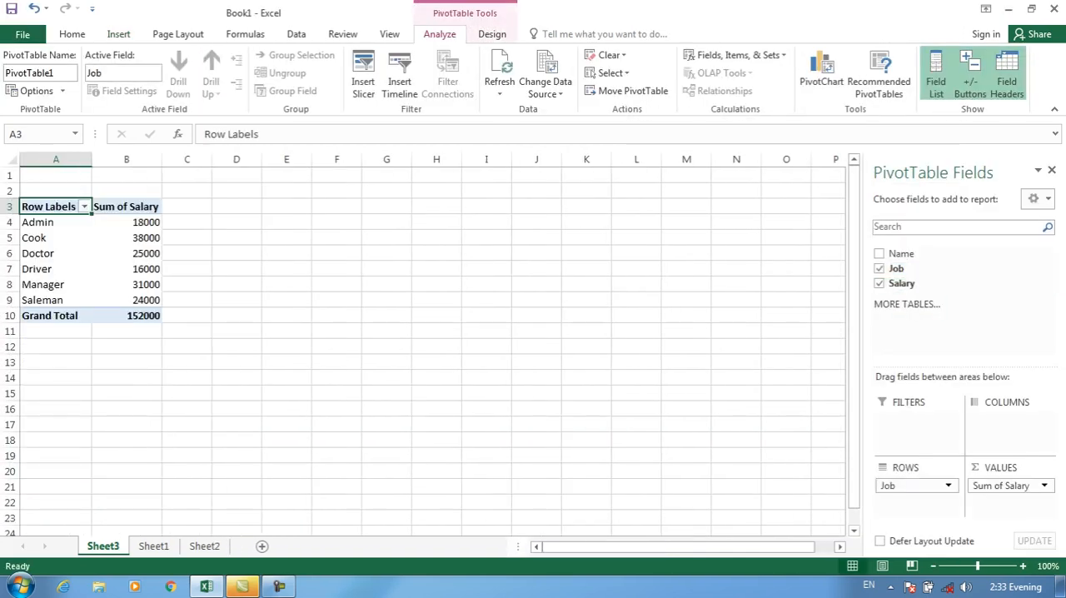
Compare the PivotTable's salary sums per job with the individual salaries in Sheet1, and return to Sheet3
click(126, 223)
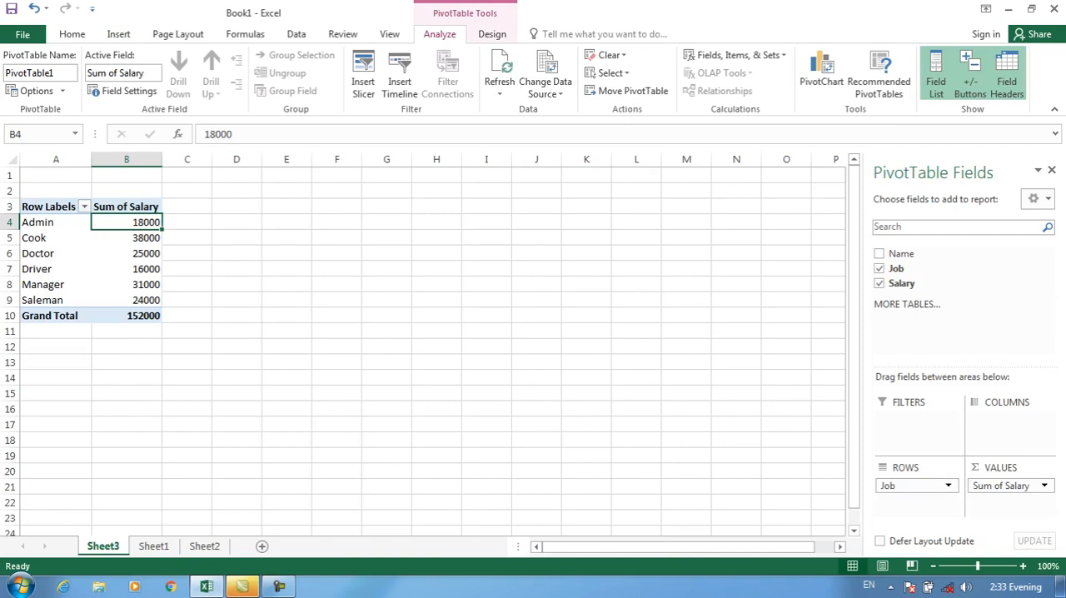
click(127, 239)
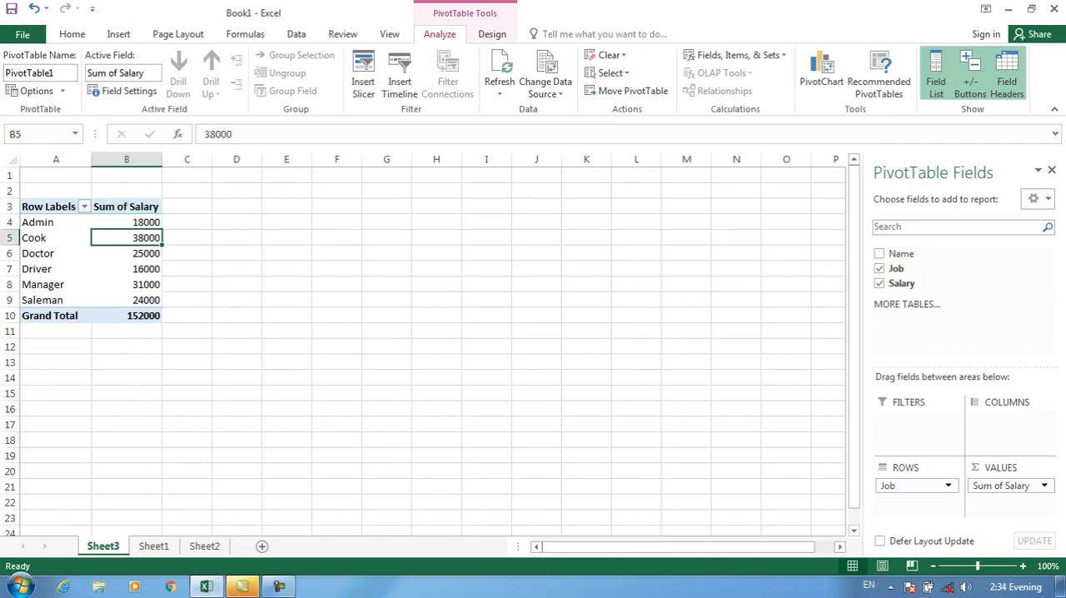
click(127, 222)
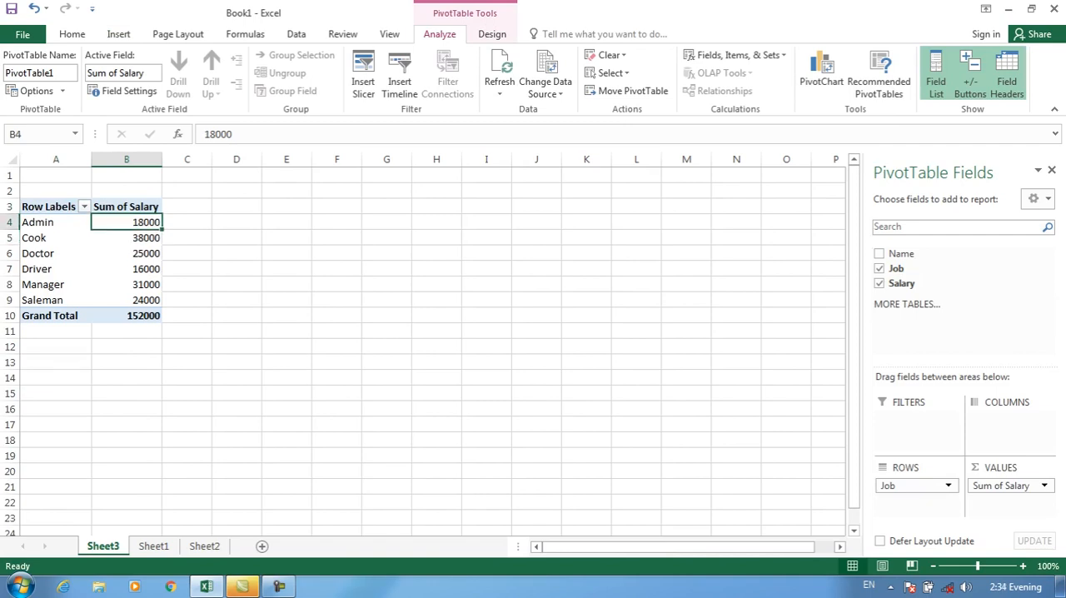
click(72, 34)
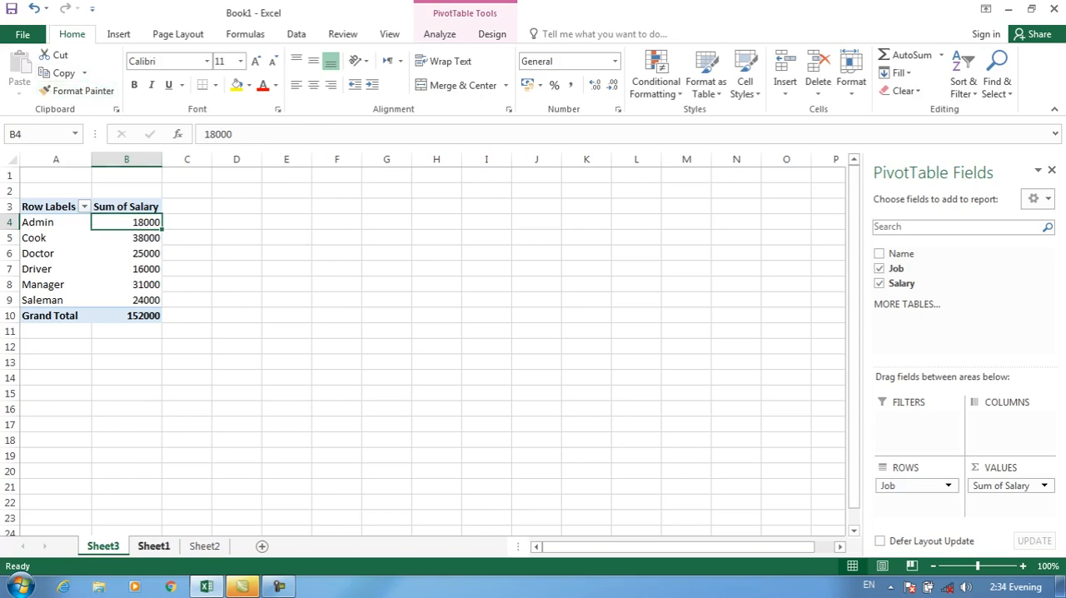
click(153, 546)
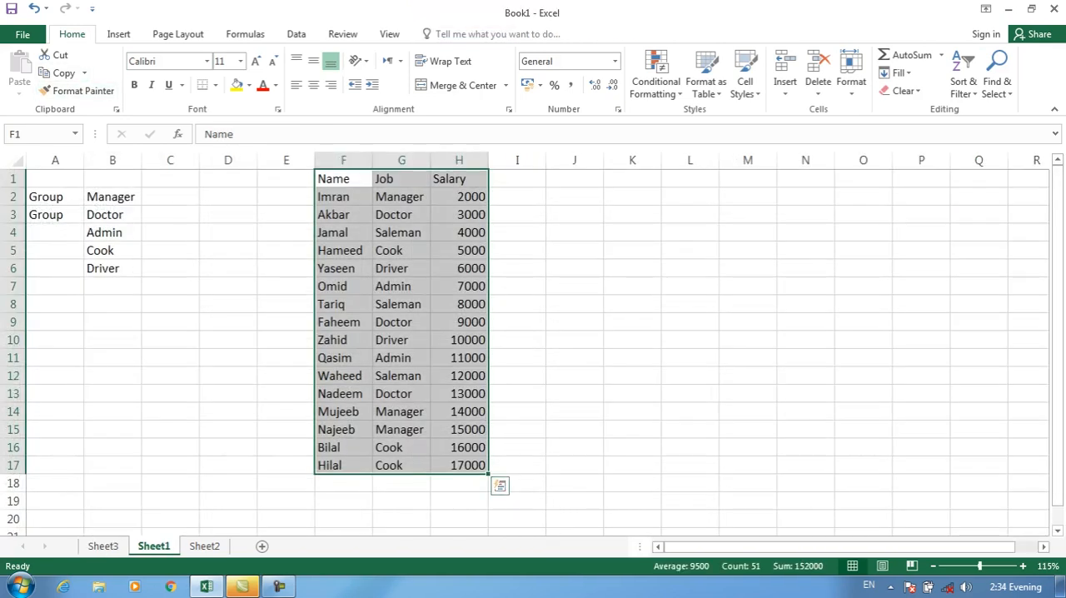
click(459, 358)
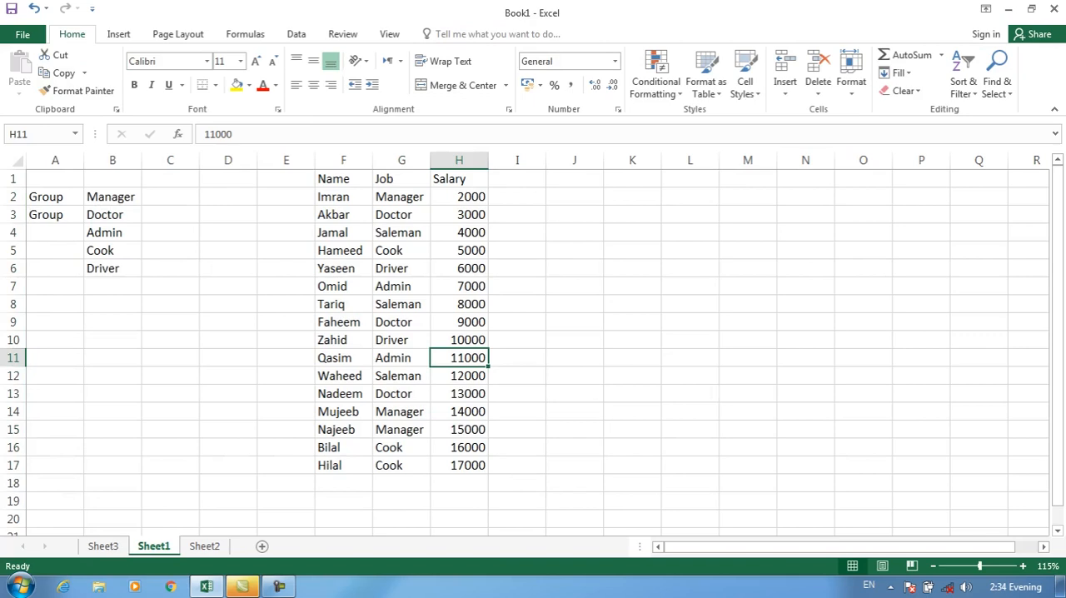
key(Up)
key(Up)
key(Up)
key(Up)
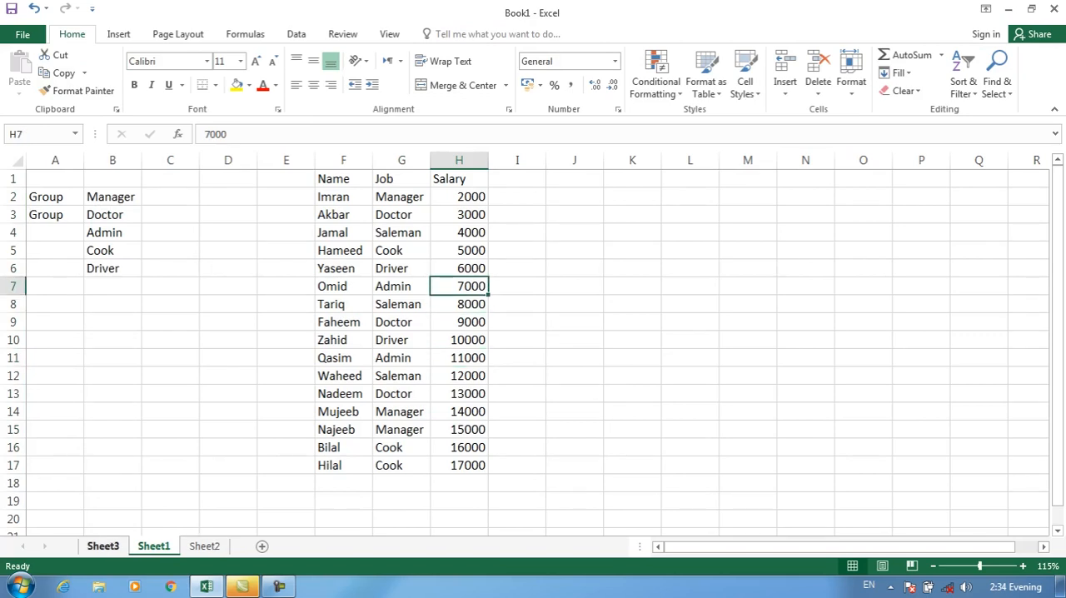
click(104, 546)
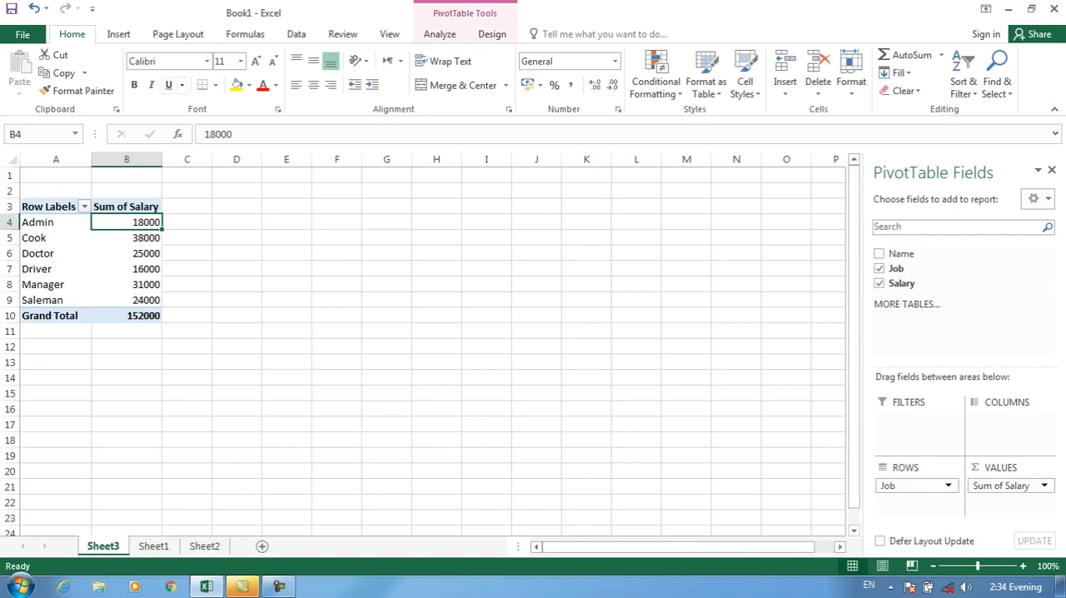
Highlight values greater than 20000 in the PivotTable's Sum of Salary cells, B4:B9, with Light Red Fill with Dark Red Text
drag(127, 223, 127, 300)
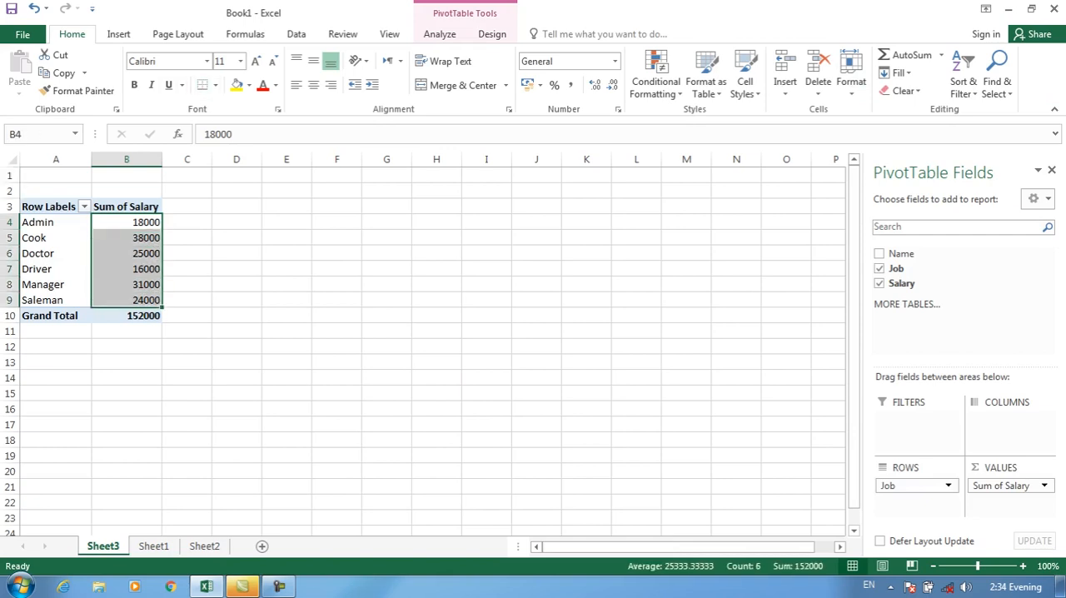
click(118, 34)
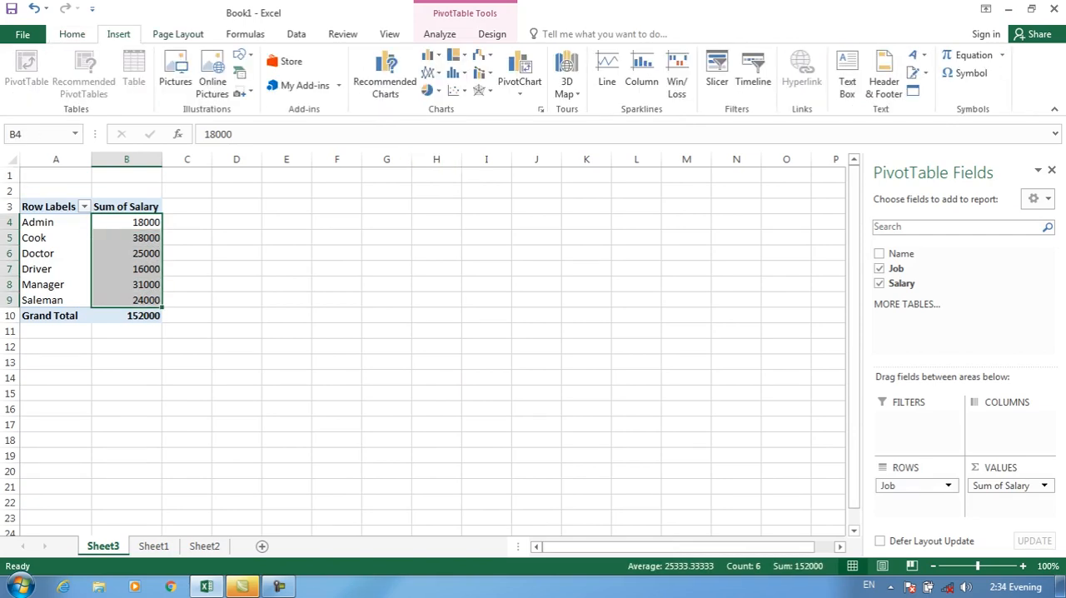
click(72, 34)
click(655, 75)
mouse_move(708, 119)
click(838, 119)
text(20)
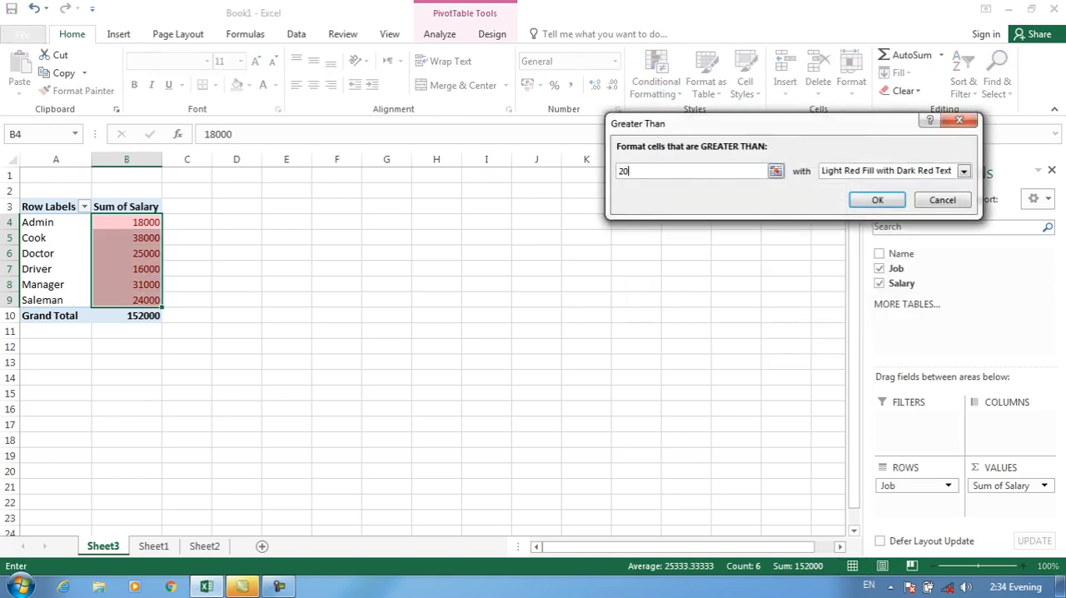
text(000)
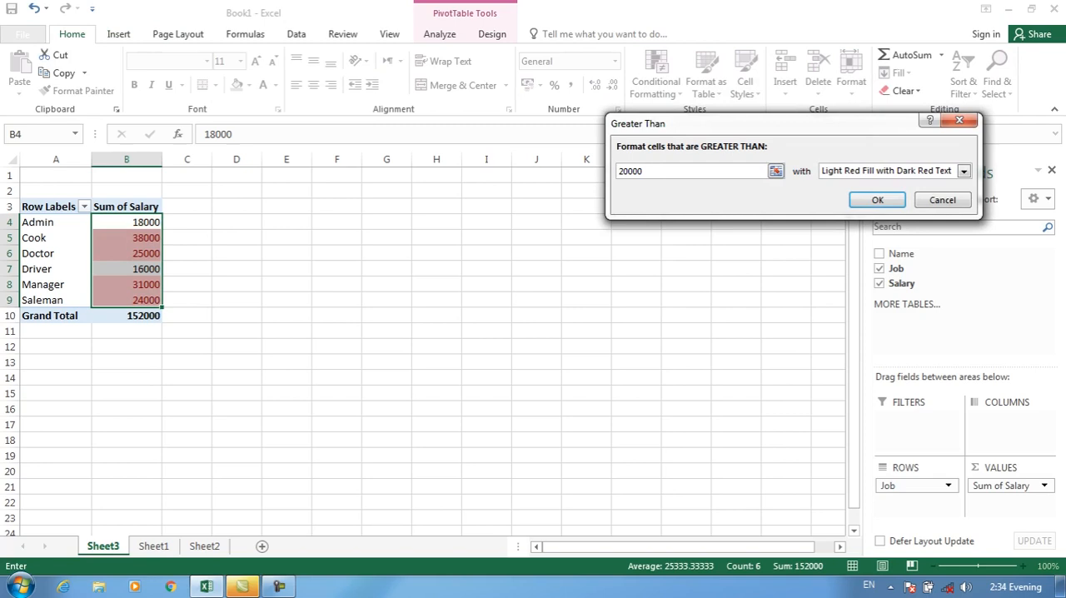
key(Return)
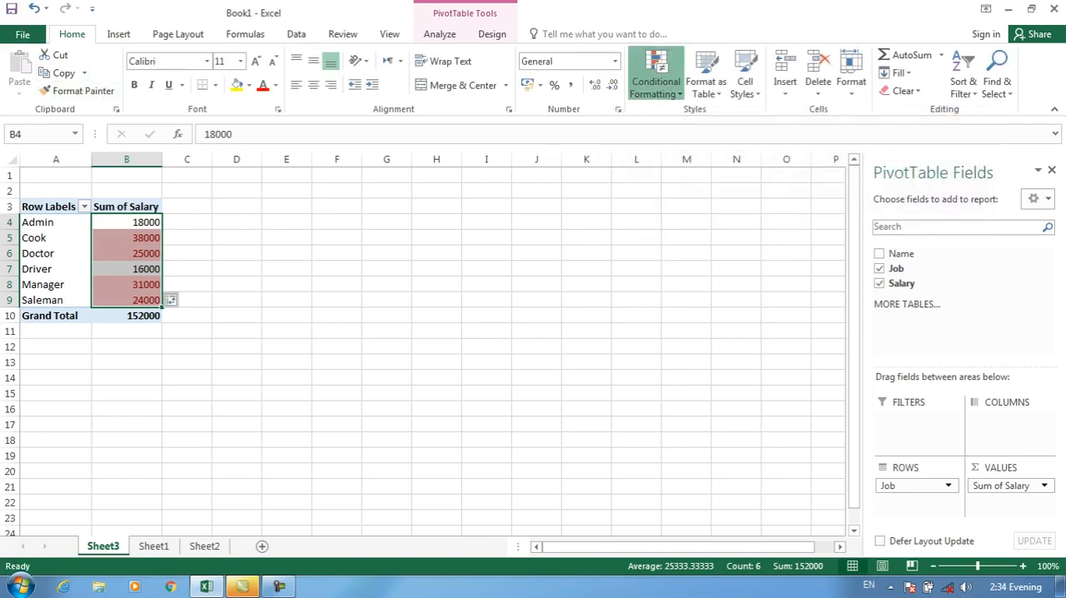
Clear the conditional formatting rules from the PivotTable using the option for this PivotTable
click(655, 79)
mouse_move(677, 303)
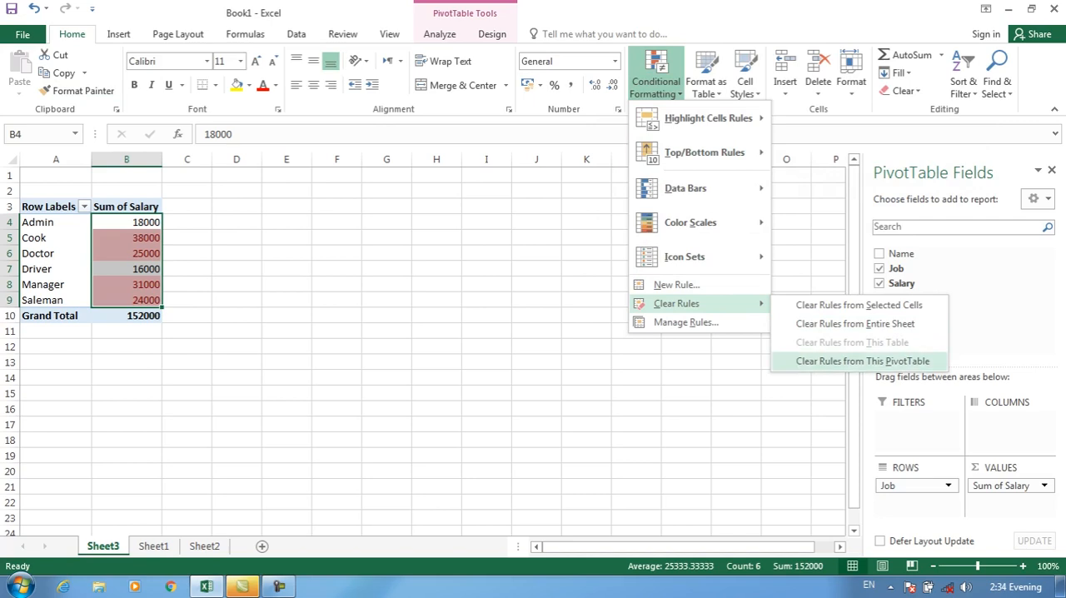
click(862, 361)
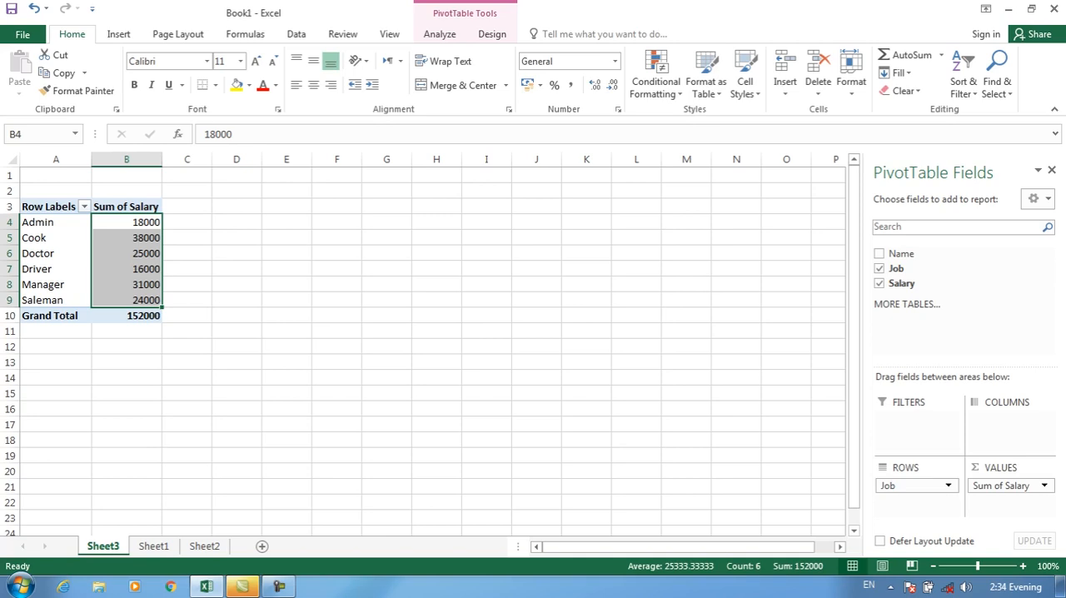
View the New Formatting Rule options for the PivotTable's cells B4:B9 without creating a rule
click(657, 85)
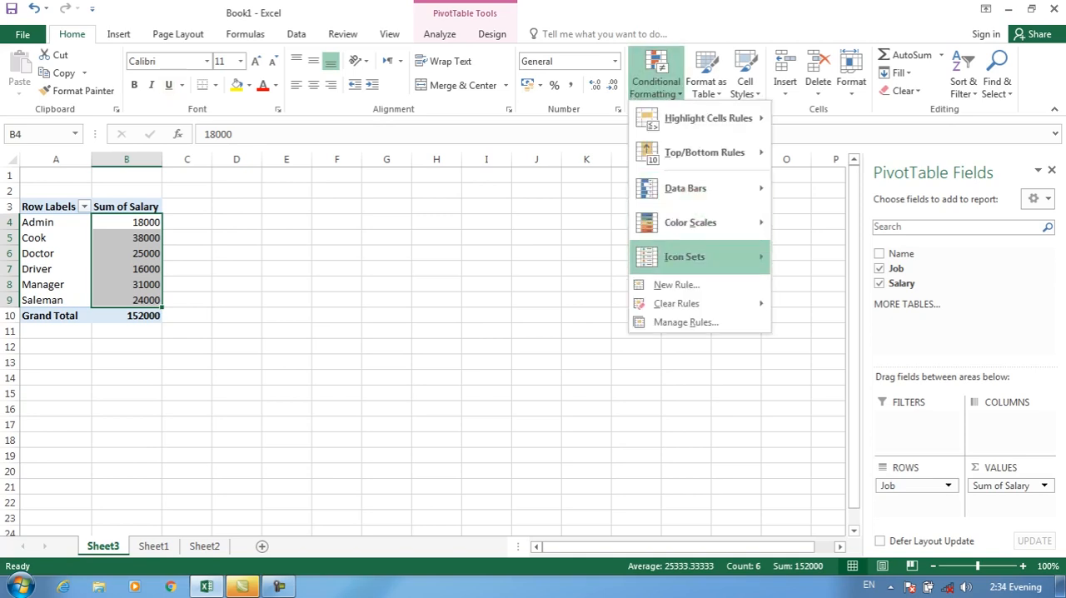
click(678, 284)
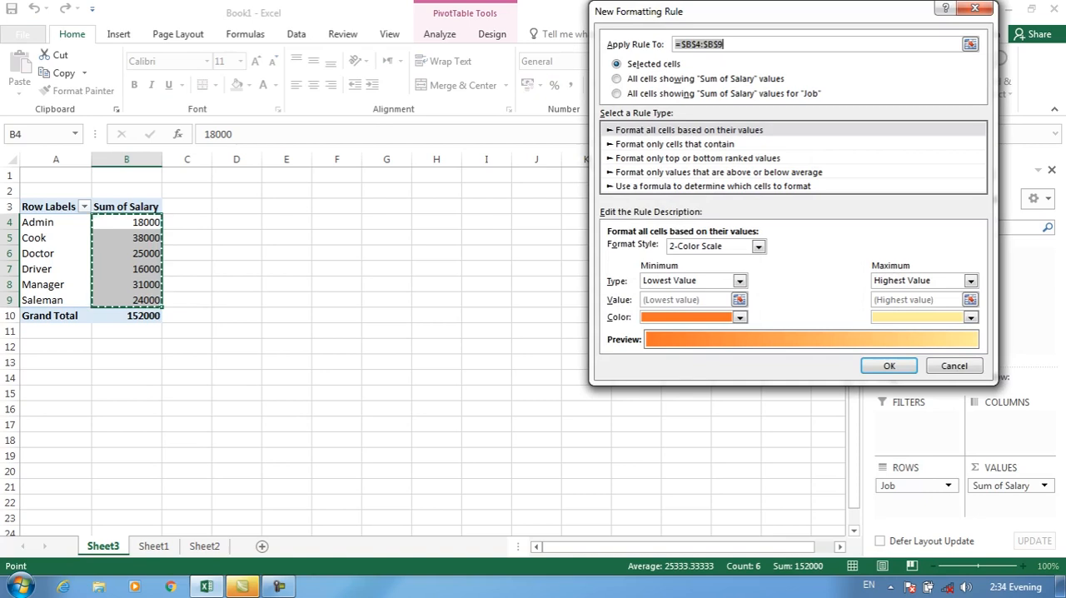
key(Escape)
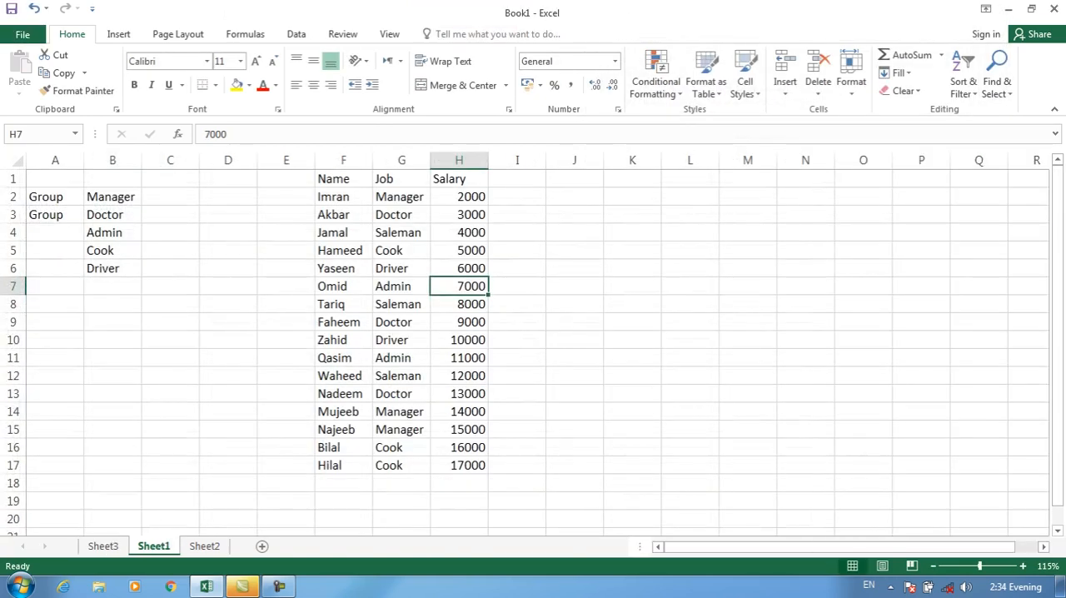
View the New Formatting Rule options and the Conditional Formatting Rules Manager for salary cell H3 in Sheet1 without creating a rule
click(459, 214)
click(656, 86)
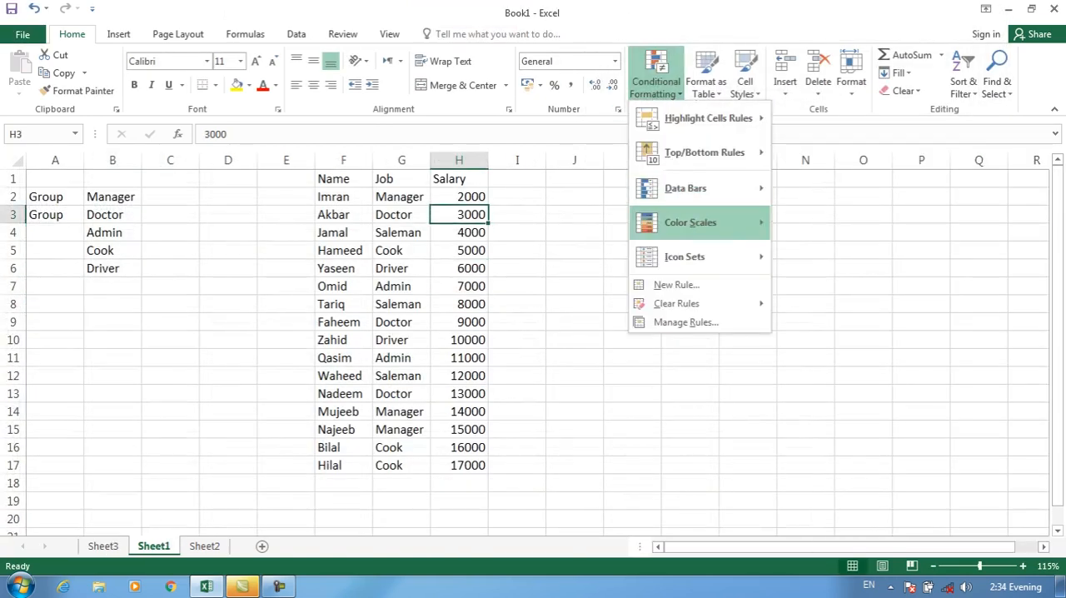
click(676, 285)
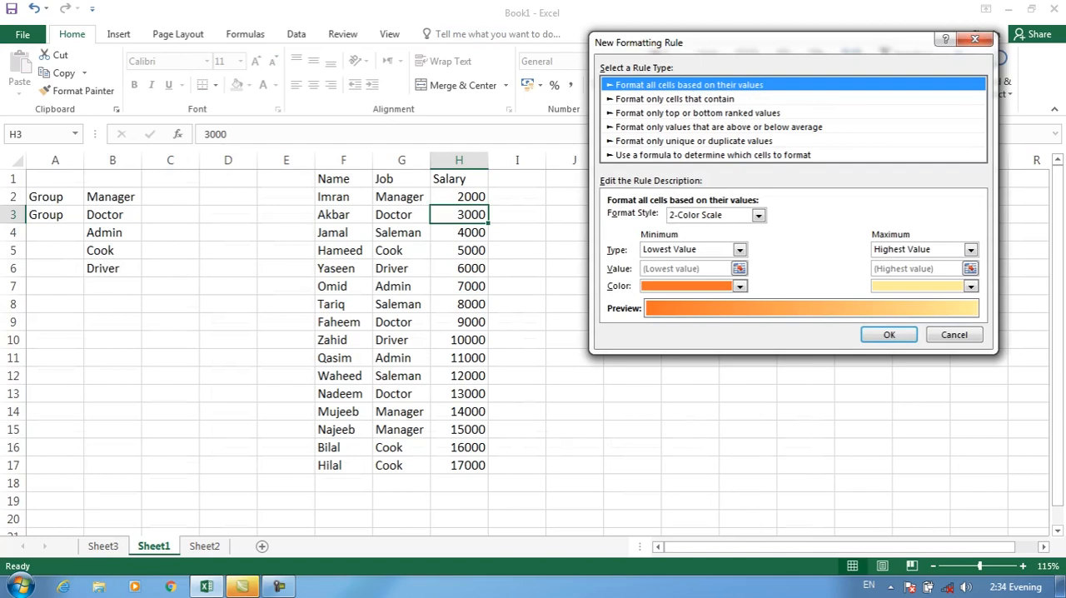
key(Escape)
click(656, 86)
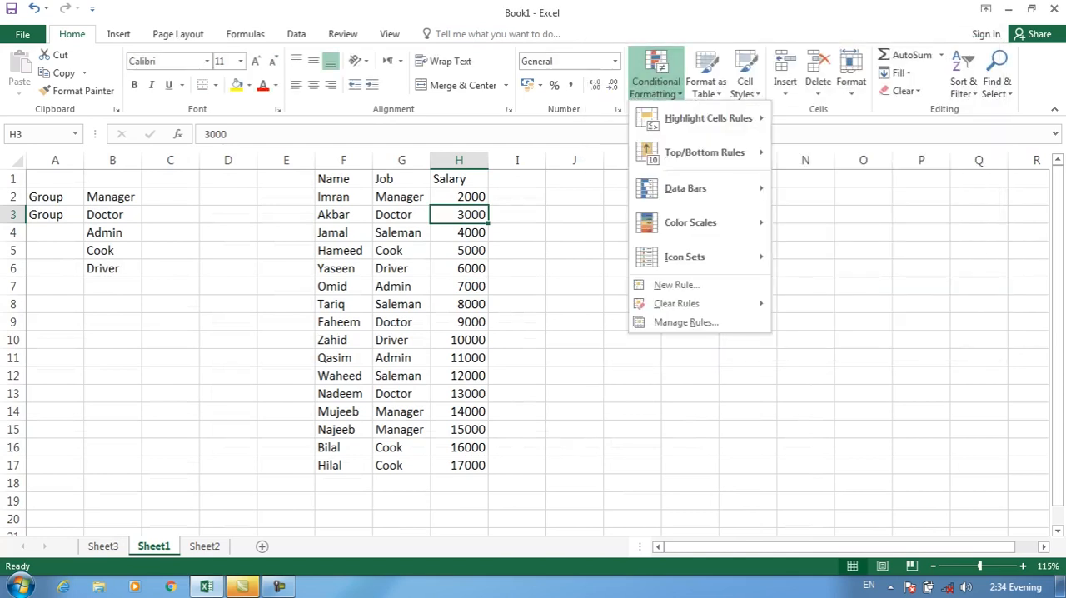
click(685, 322)
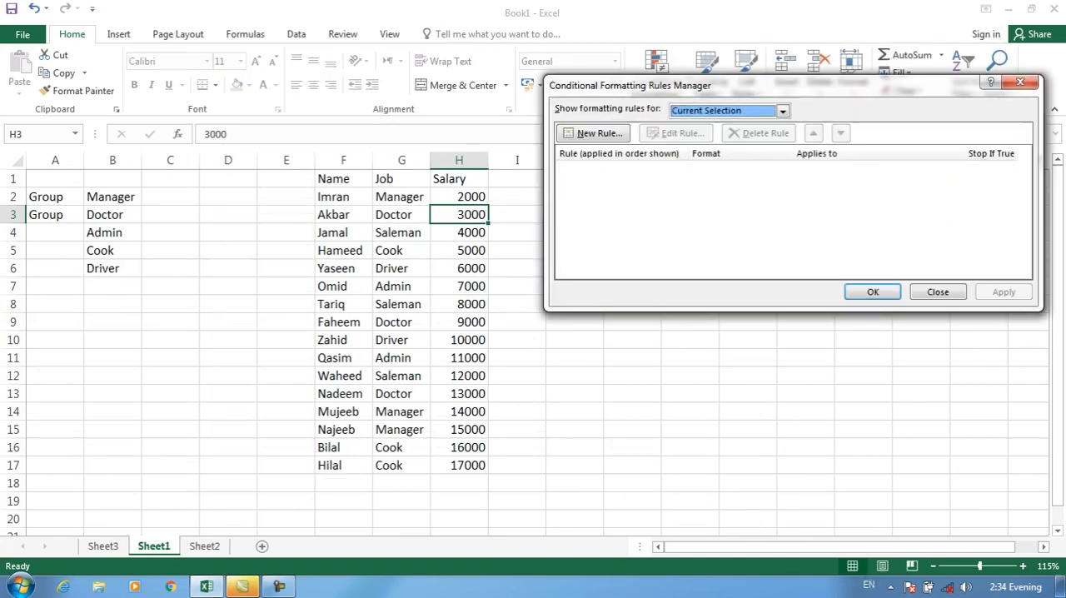
key(Escape)
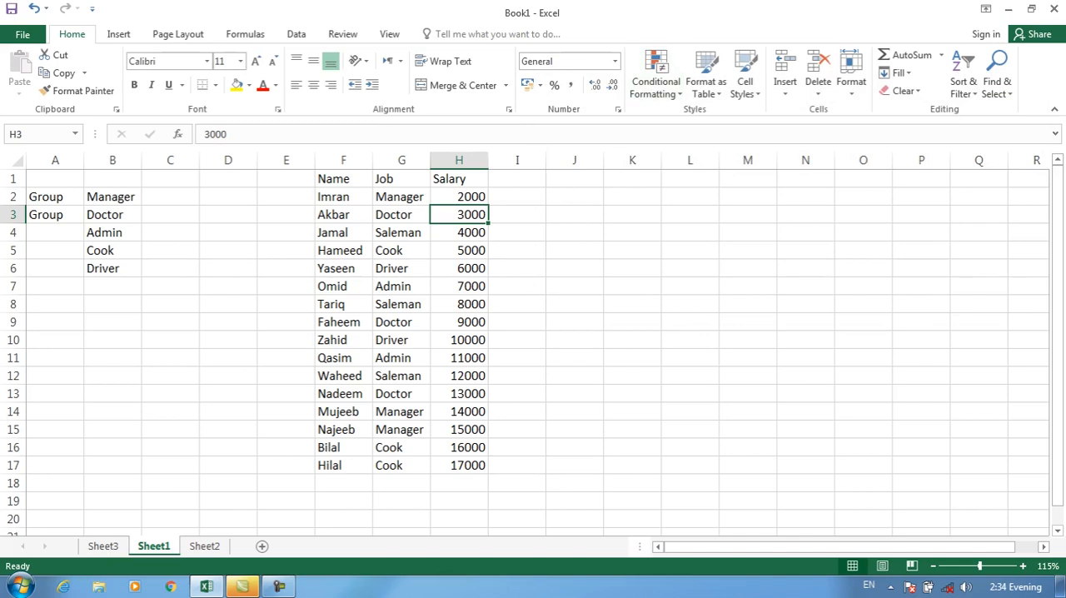
Delete the contents of cells A1:C7 in Sheet1
drag(55, 179, 170, 287)
key(Delete)
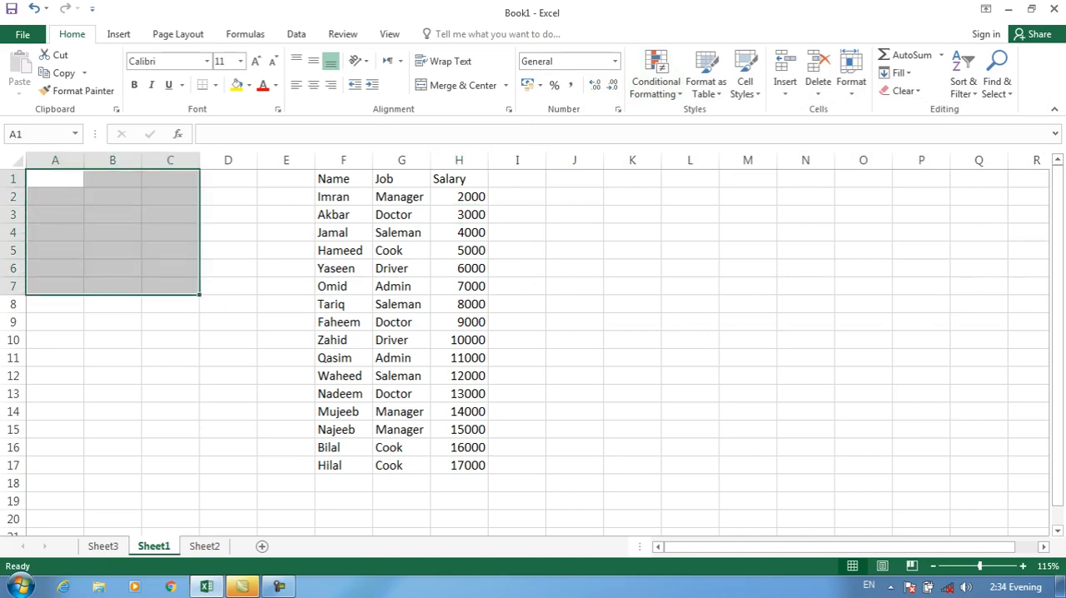
click(459, 233)
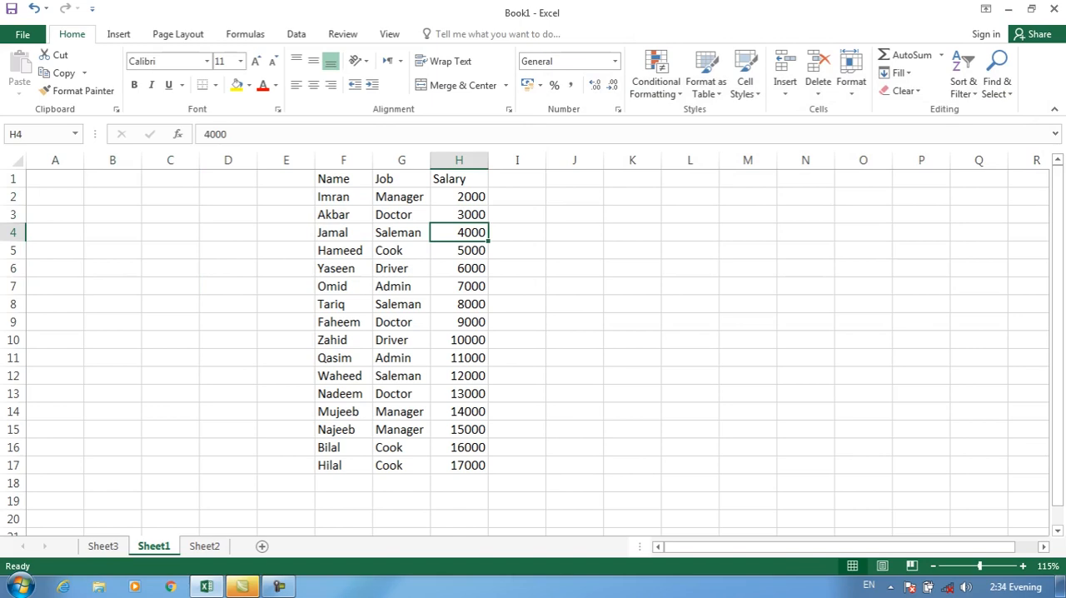
Start a 2-Color Scale rule for salaries H2:H17 with the minimum set to Number 5000 in red
drag(459, 197, 459, 465)
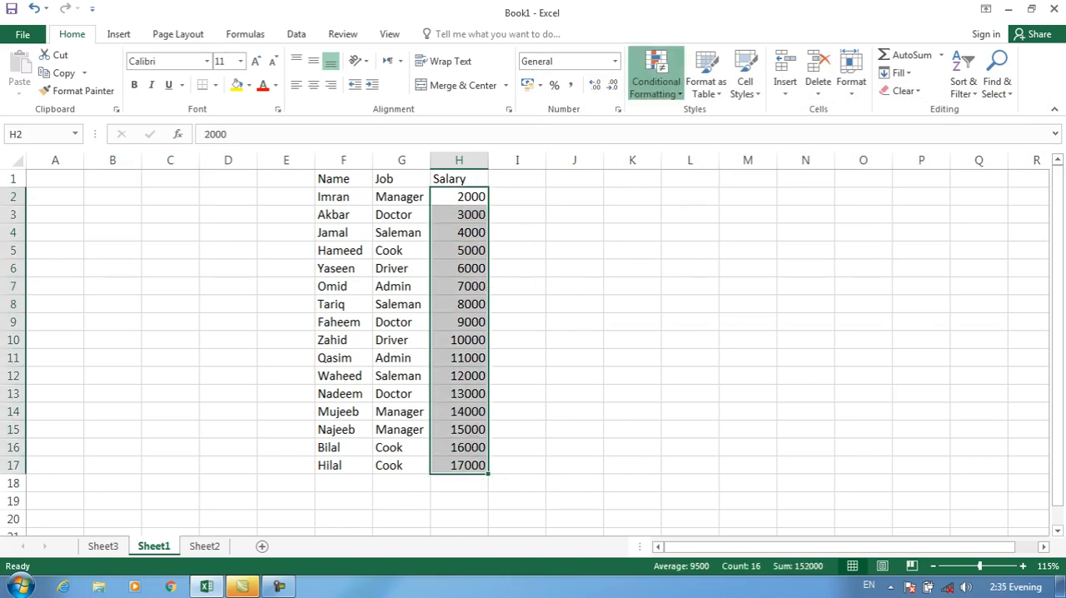
click(656, 81)
click(677, 285)
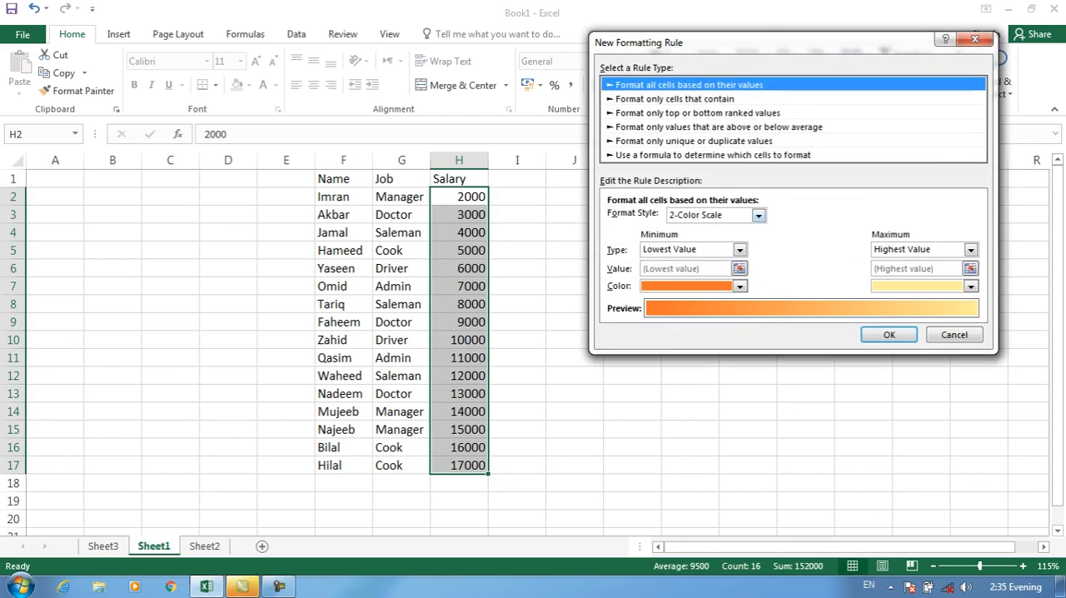
click(759, 216)
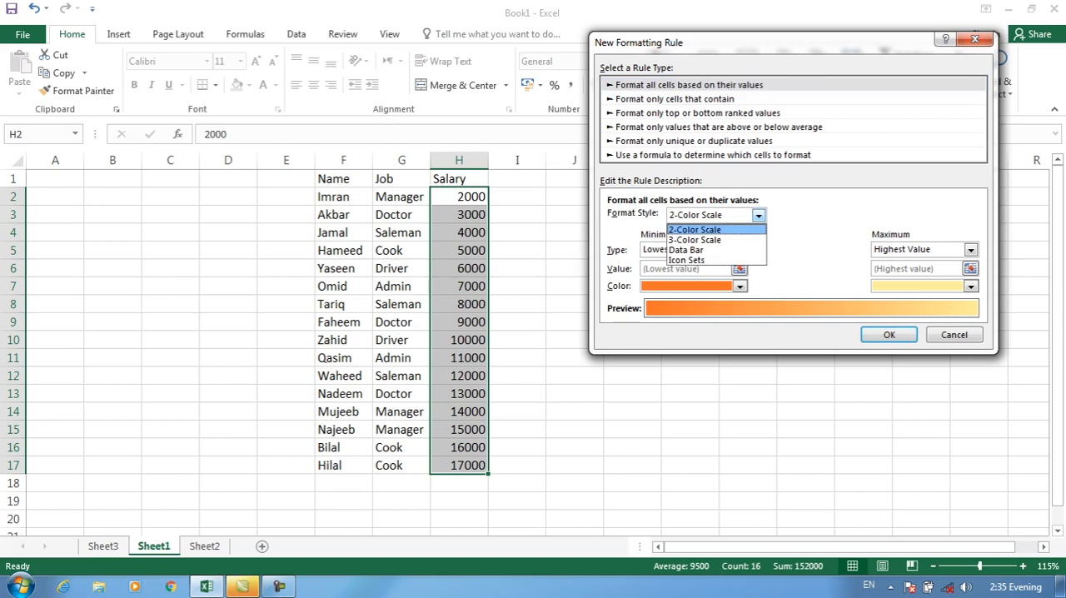
click(695, 230)
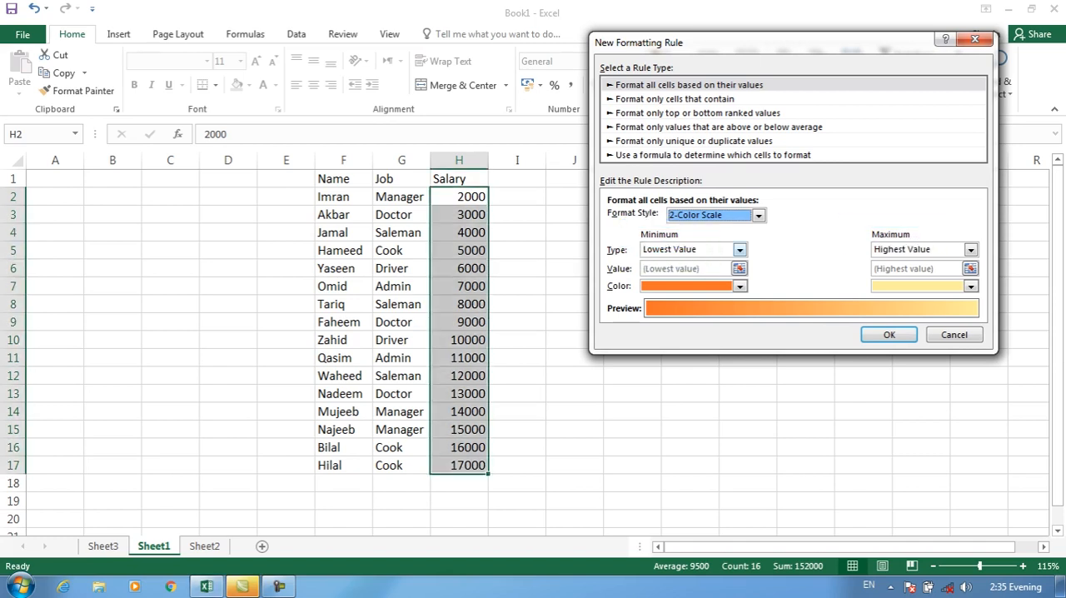
click(740, 250)
click(667, 274)
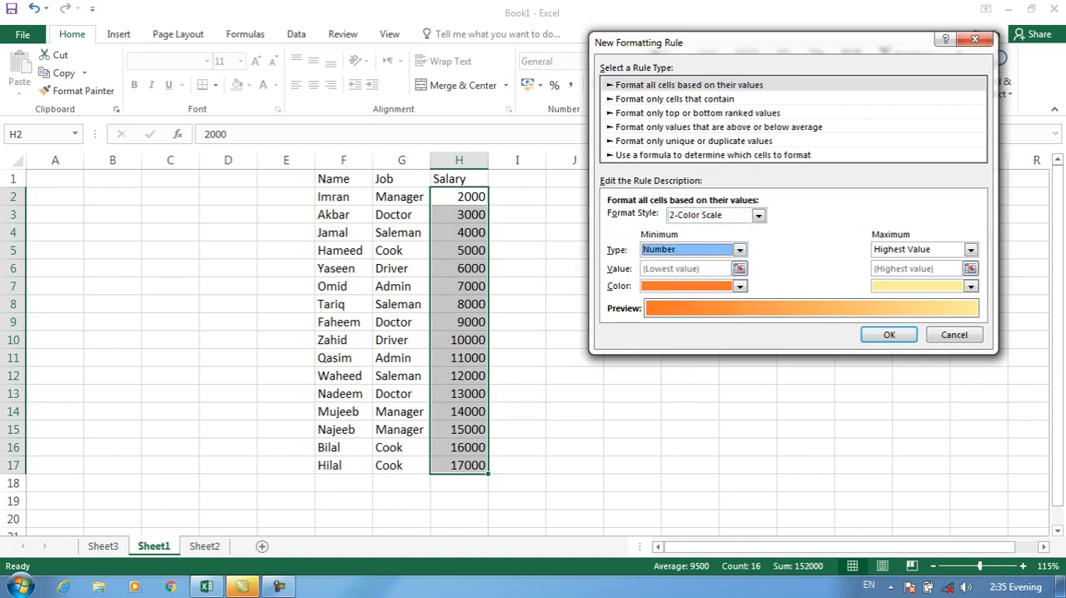
key(Tab)
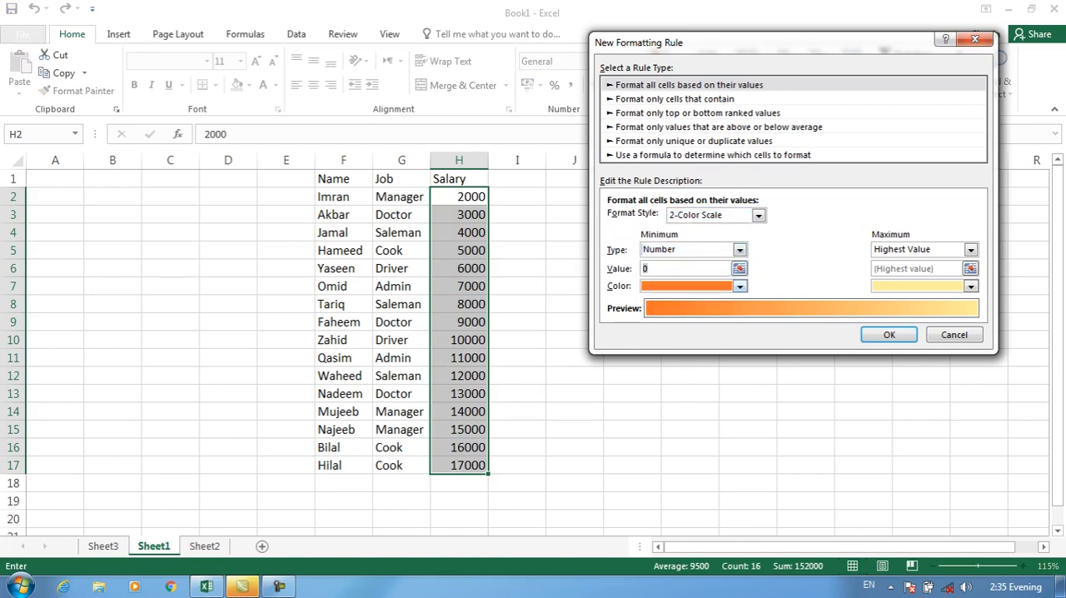
text(5000)
click(740, 286)
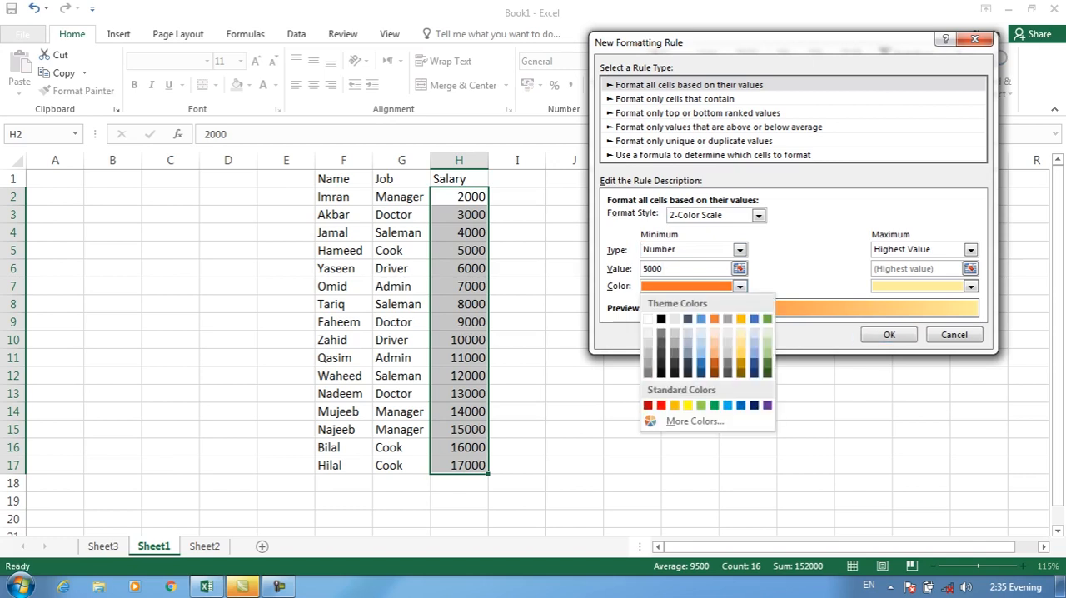
click(662, 405)
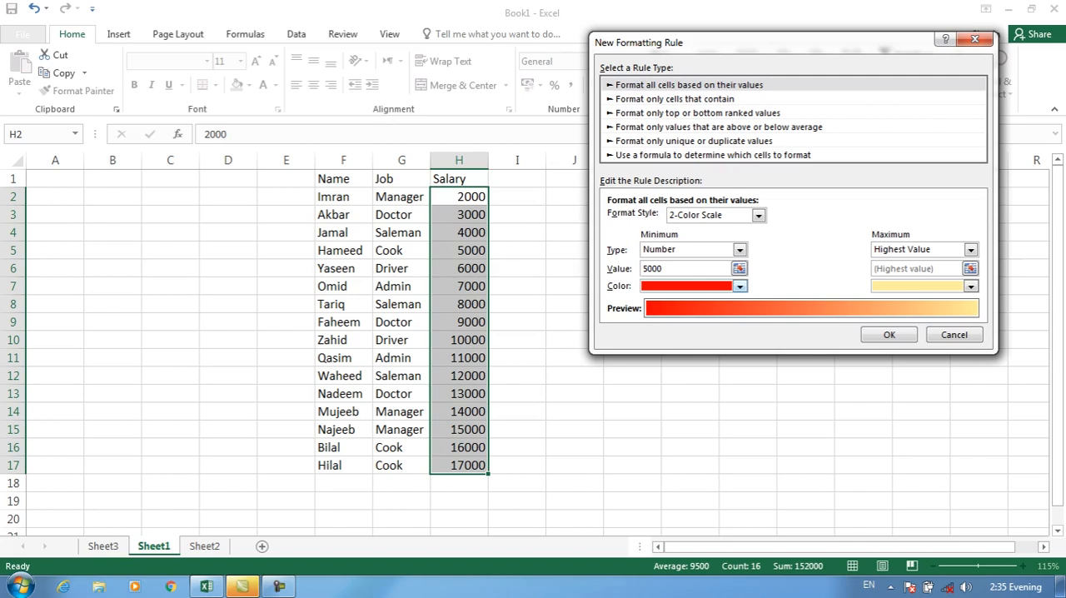
Set the color scale's maximum to Number 5000 in green and apply the rule to the salaries
click(972, 250)
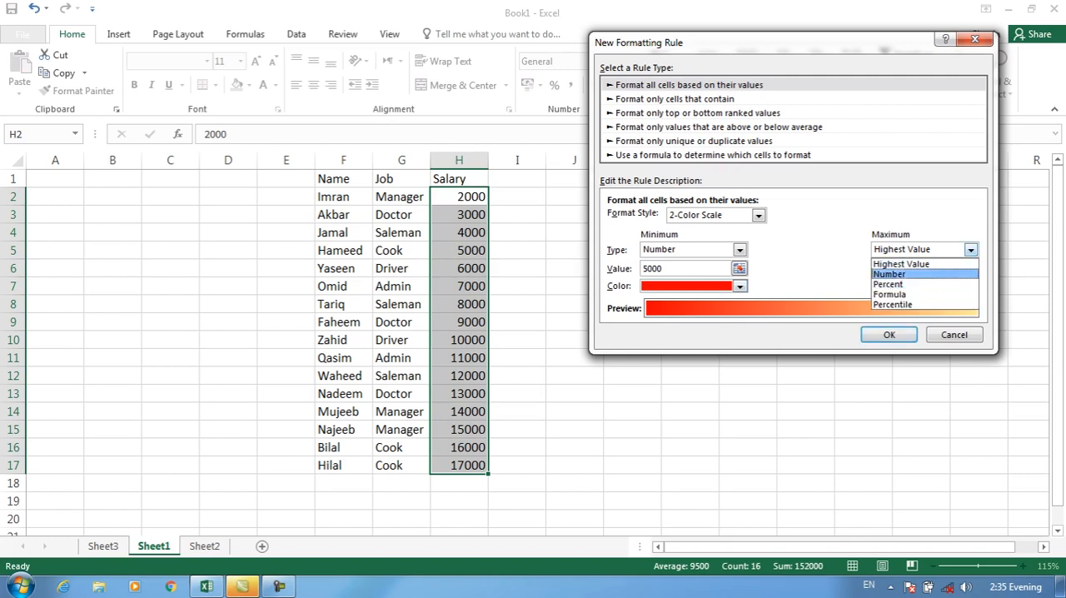
click(901, 274)
double_click(878, 268)
text(5000)
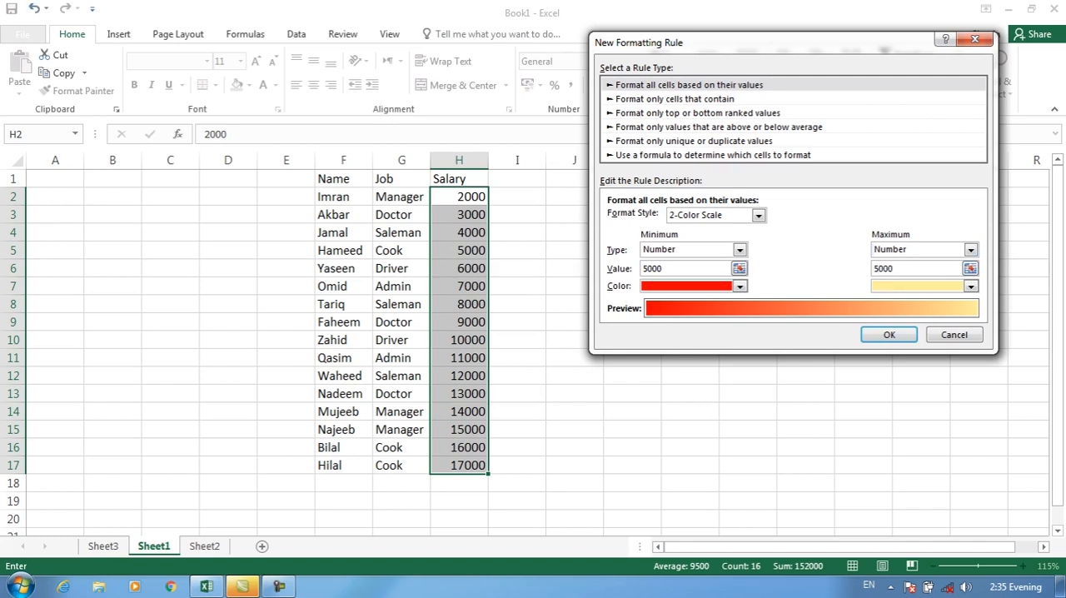
click(971, 286)
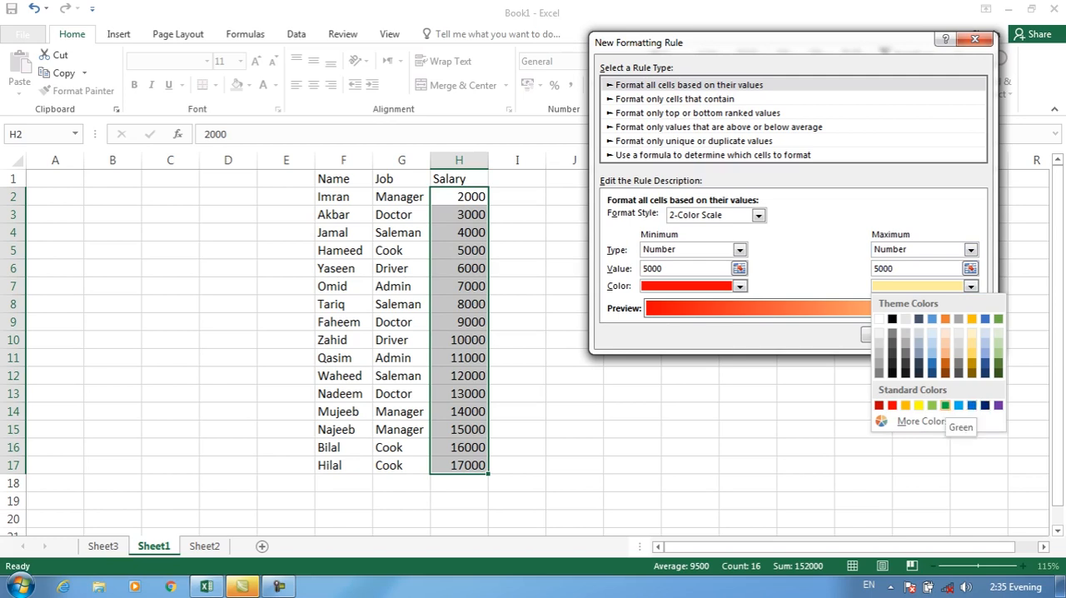
click(946, 405)
click(889, 334)
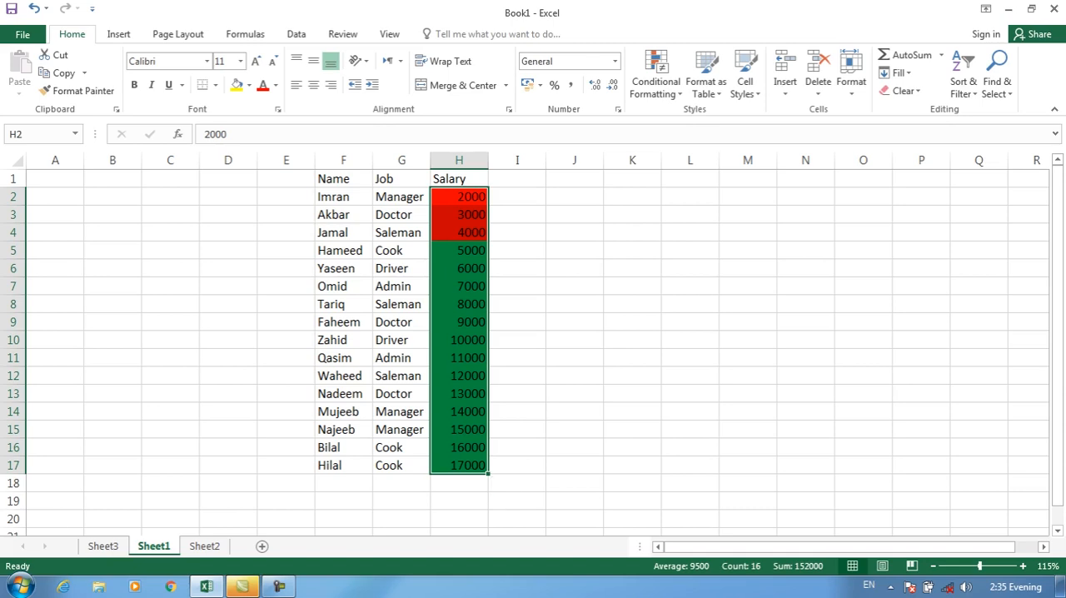
Clear the conditional formatting rules from the selected salary cells H2:H17
click(657, 81)
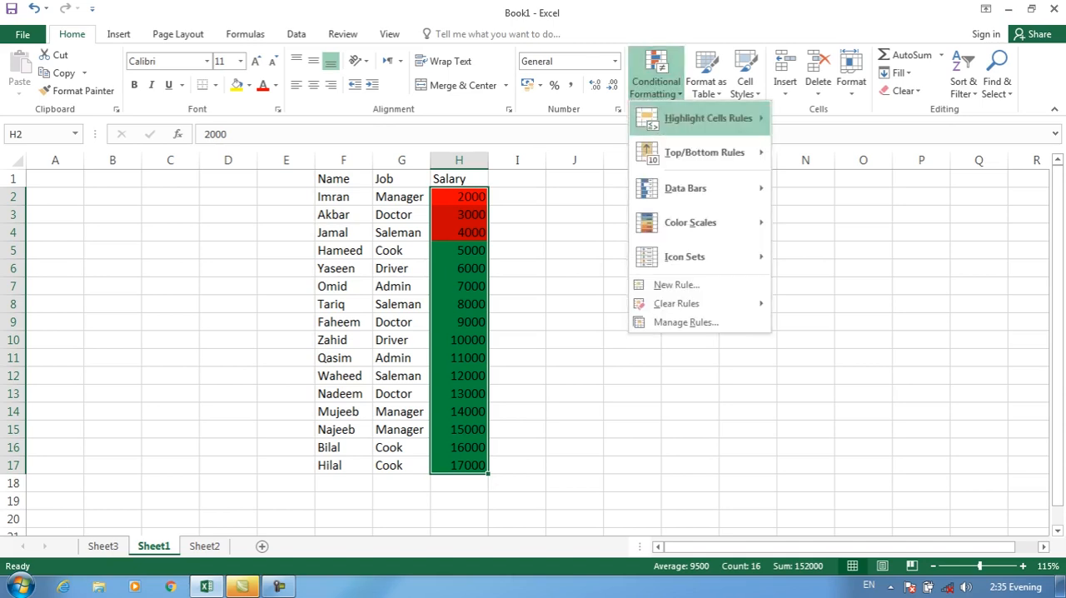
mouse_move(676, 303)
click(858, 304)
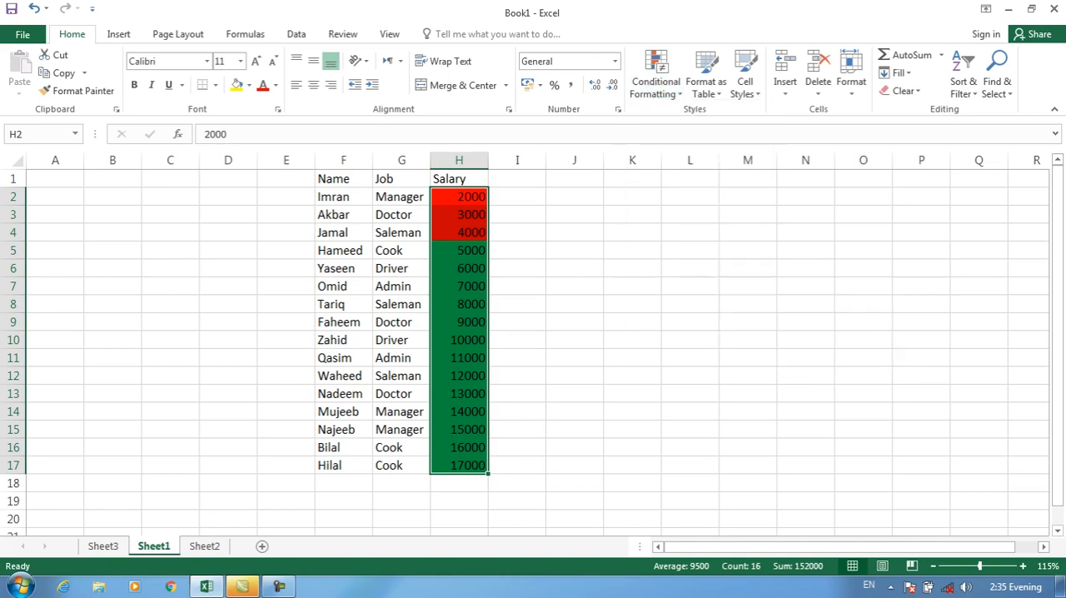
click(656, 81)
click(666, 284)
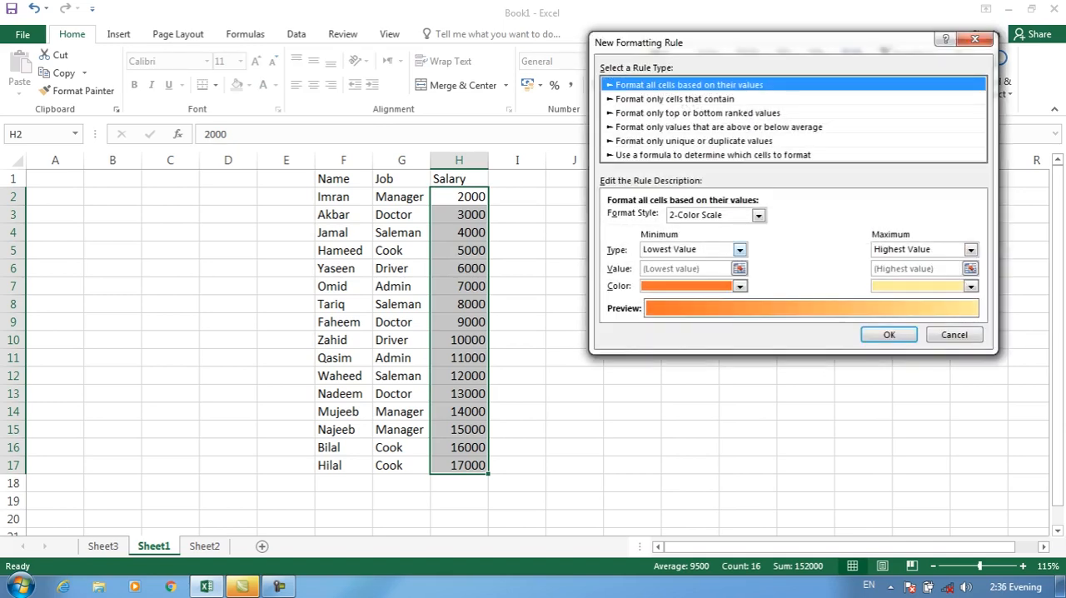
click(739, 250)
click(658, 284)
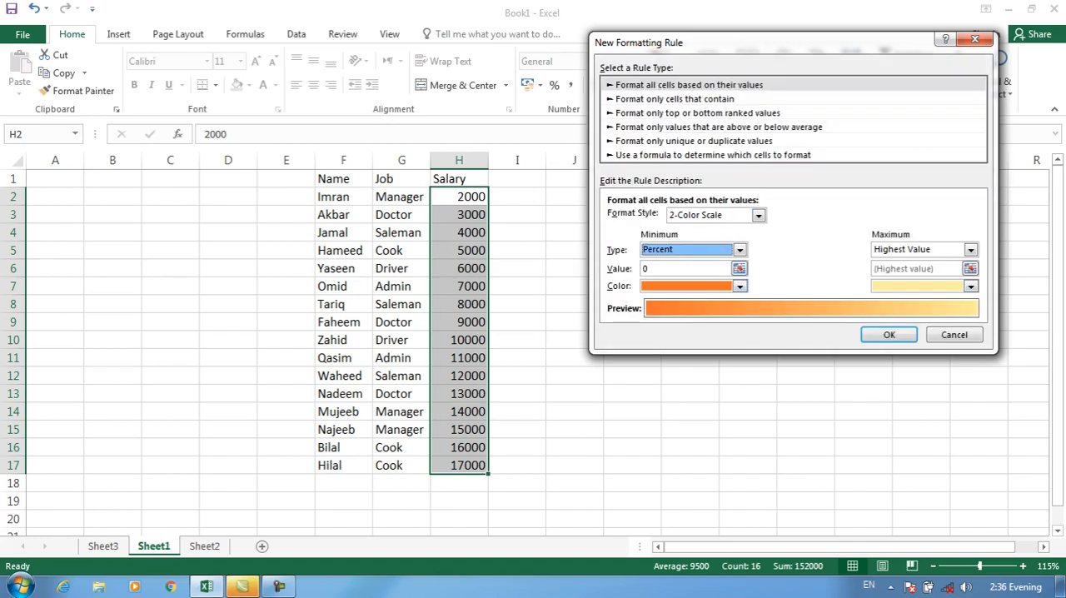
click(955, 334)
Start a color scale rule for the averages in L2:L14 of Sheet2, with minimum Percent 50 and maximum type Percent
click(204, 547)
drag(593, 191, 594, 378)
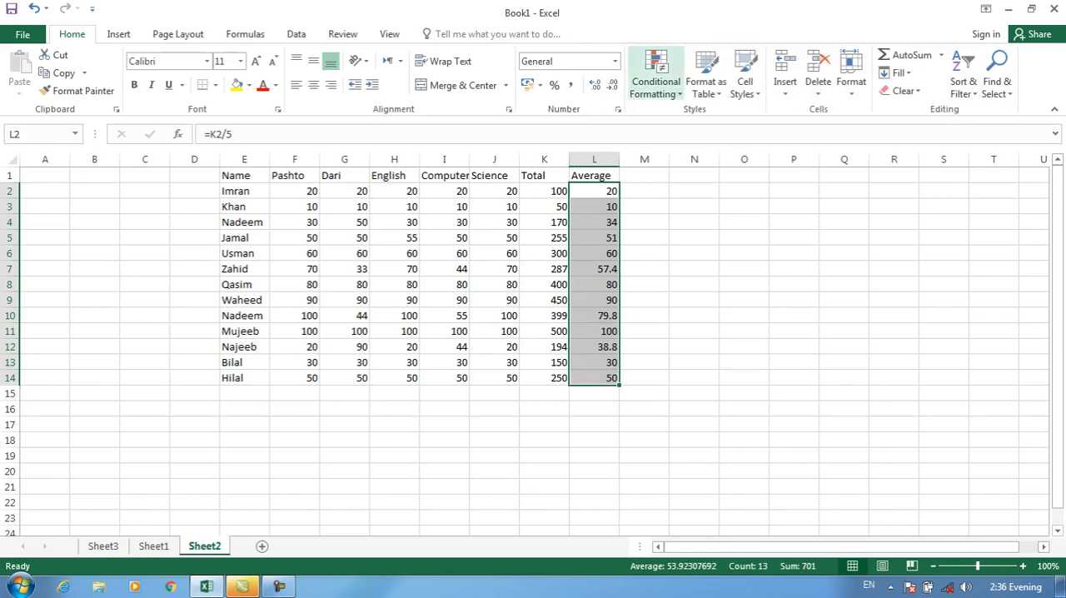
click(656, 75)
click(667, 283)
click(739, 250)
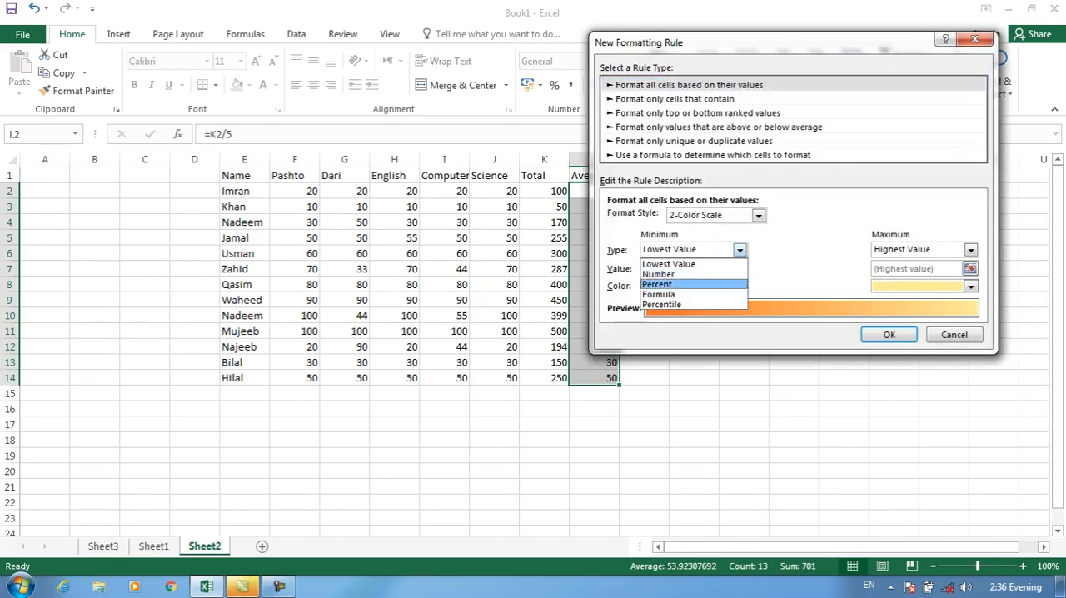
click(657, 284)
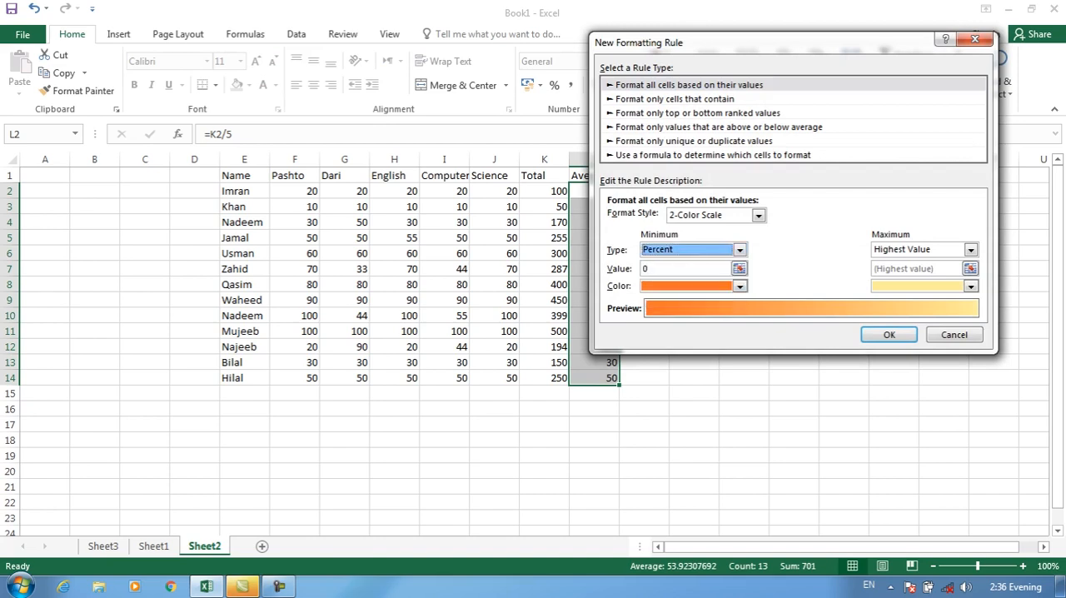
click(970, 250)
click(888, 284)
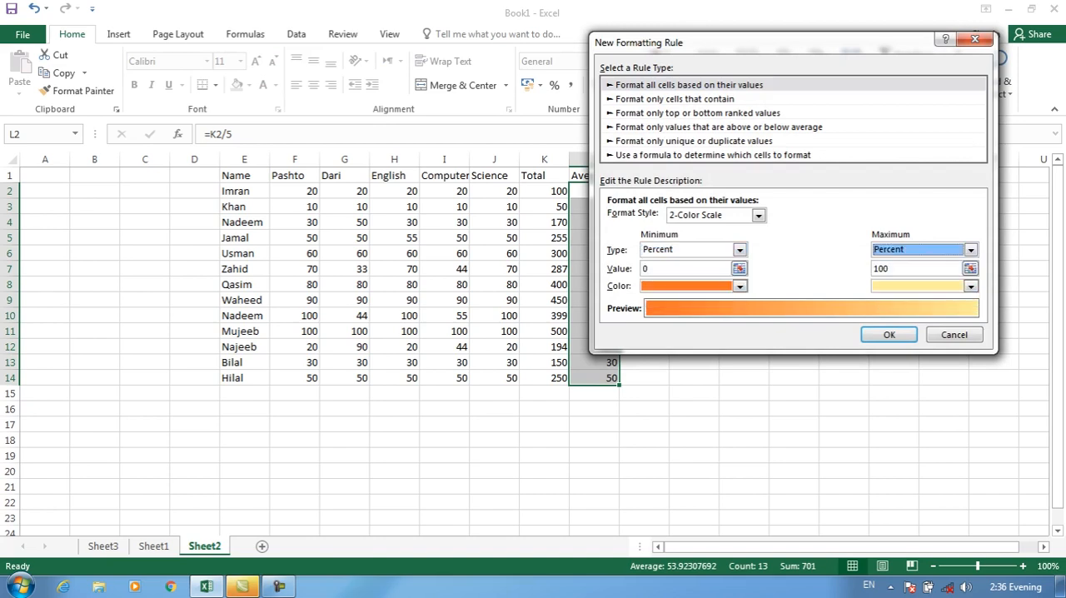
click(647, 269)
text(50)
Change the rule's format style to 3-Color Scale and set the minimum color to red
click(738, 285)
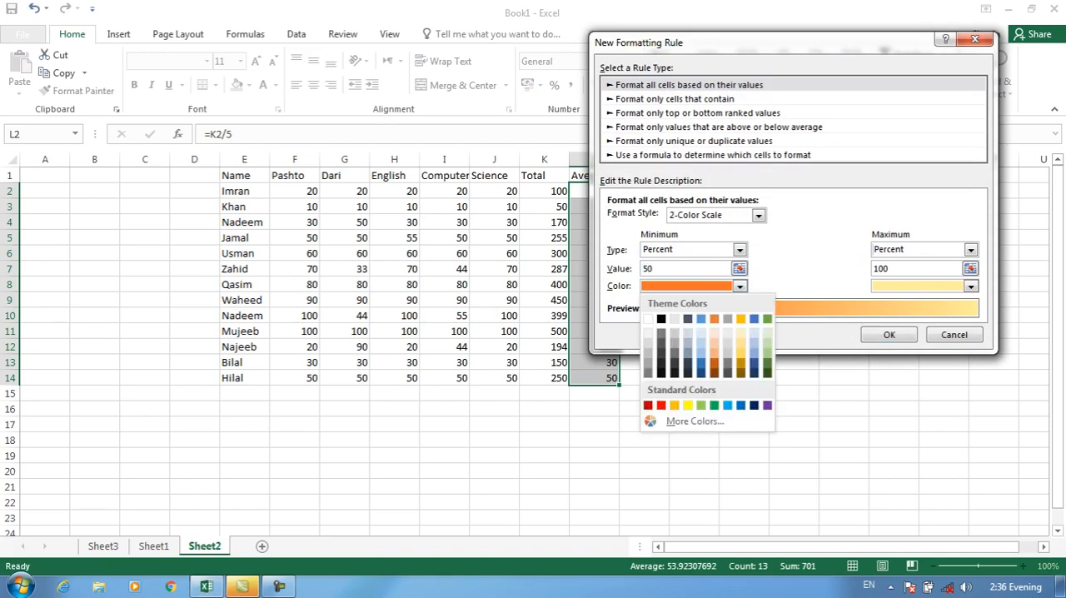
click(758, 215)
click(695, 240)
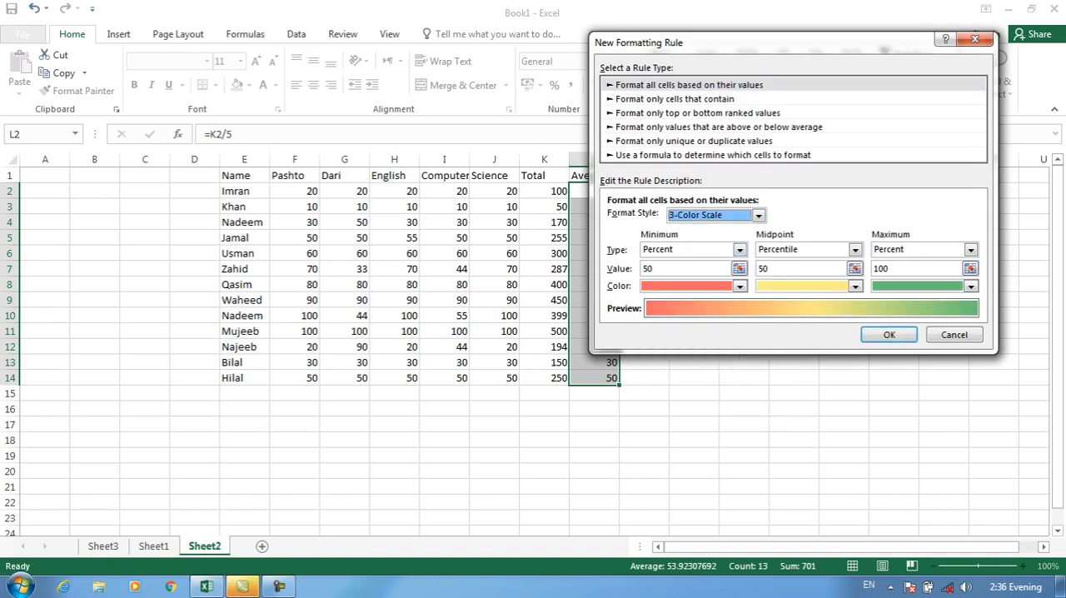
click(855, 249)
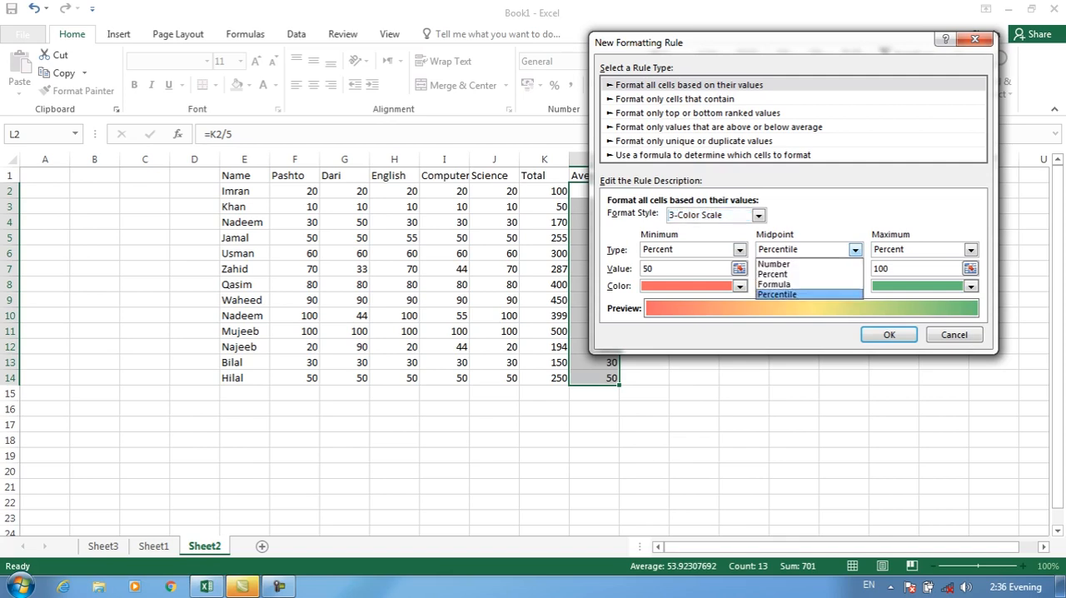
click(740, 250)
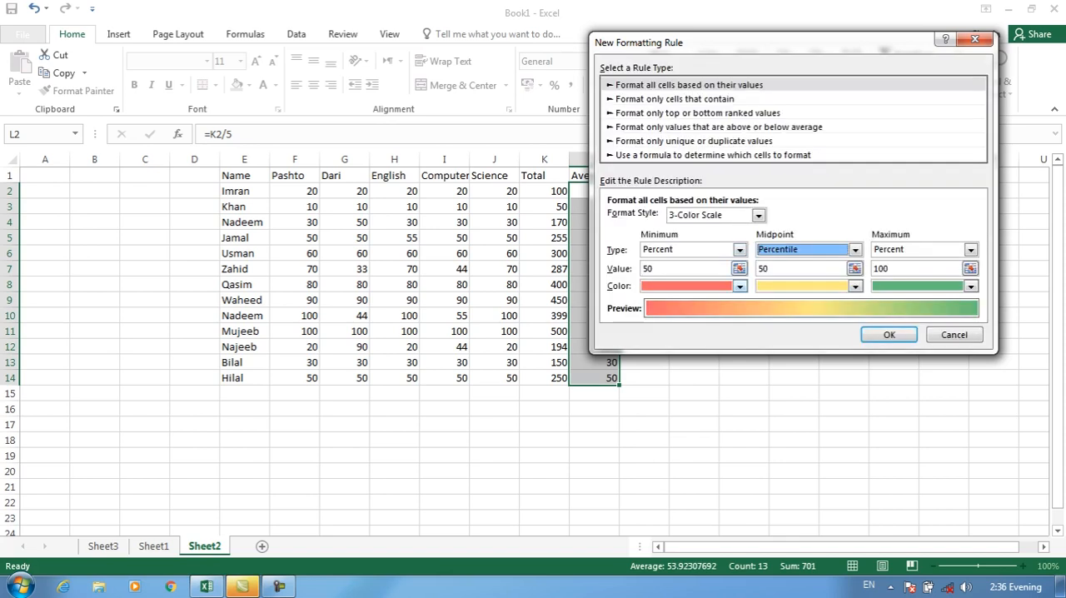
click(739, 286)
click(662, 406)
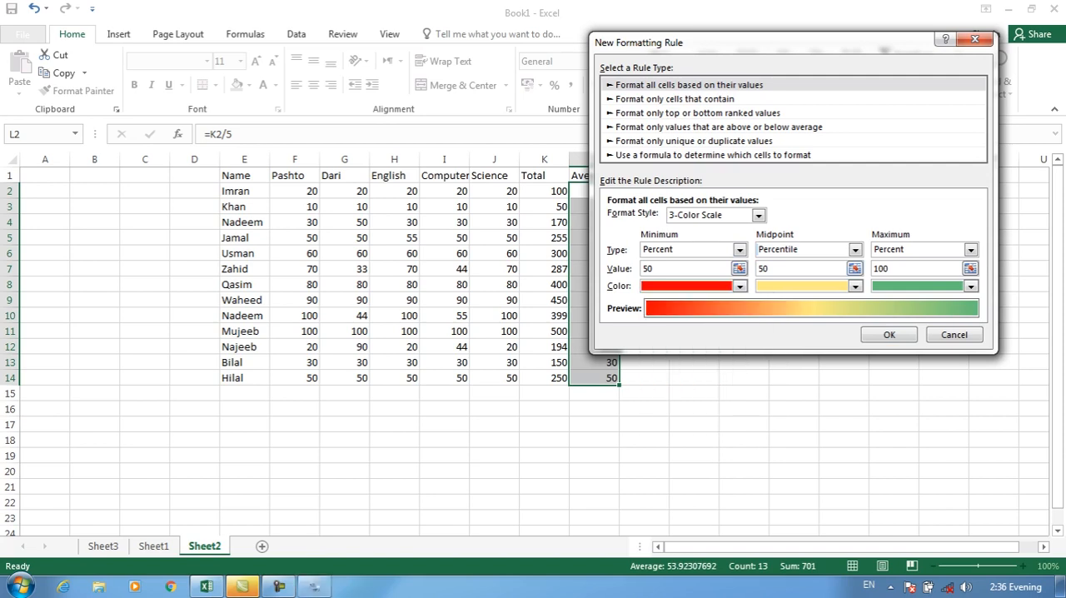
Set the 3-Color Scale's midpoint to Percent 60 in yellow
click(855, 249)
click(783, 267)
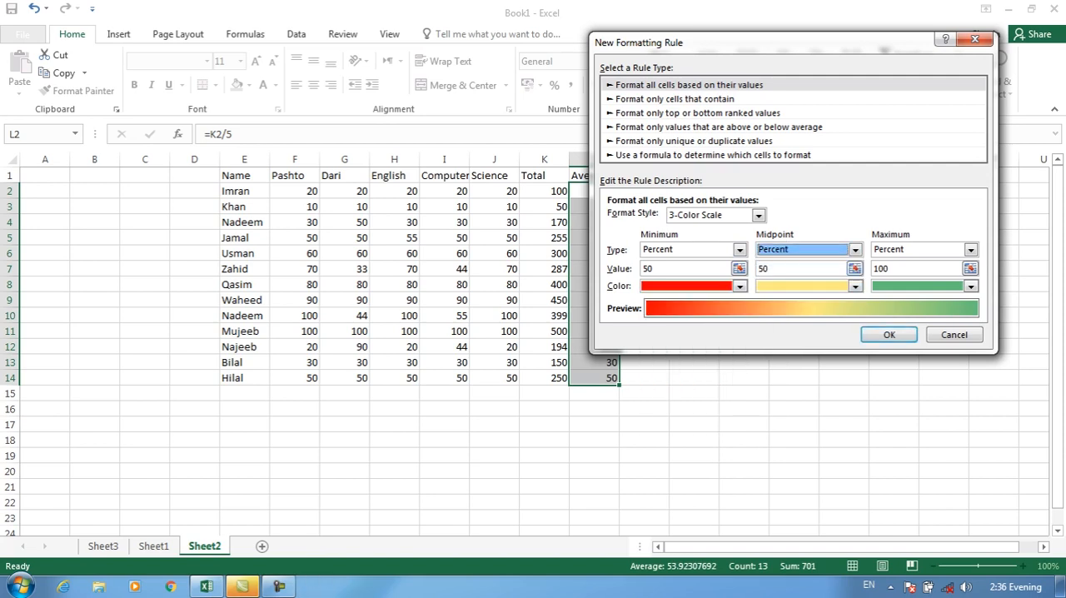
key(Tab)
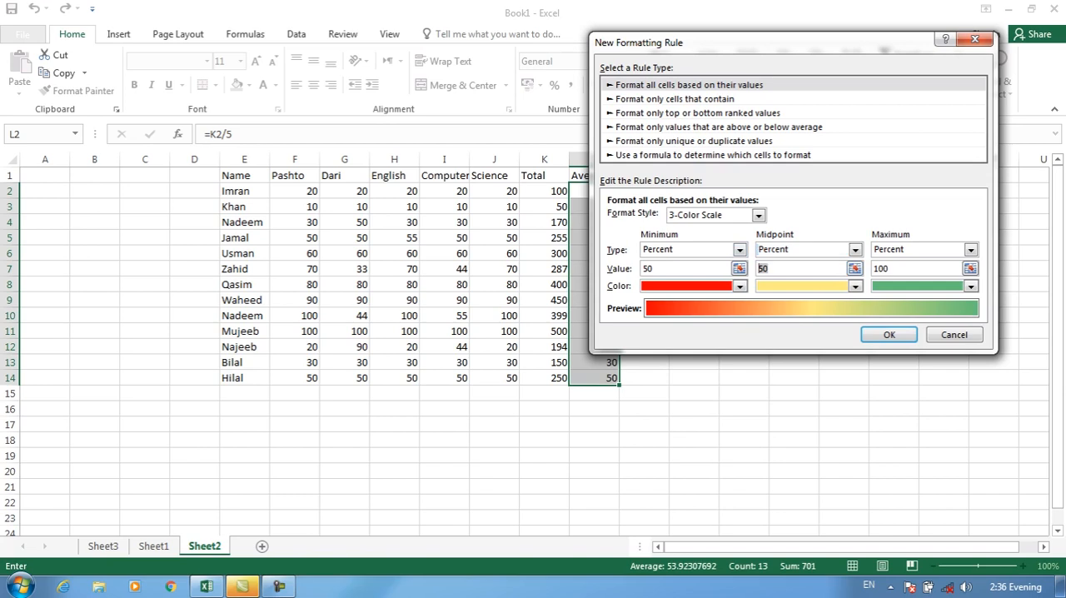
text(60)
click(854, 286)
click(804, 406)
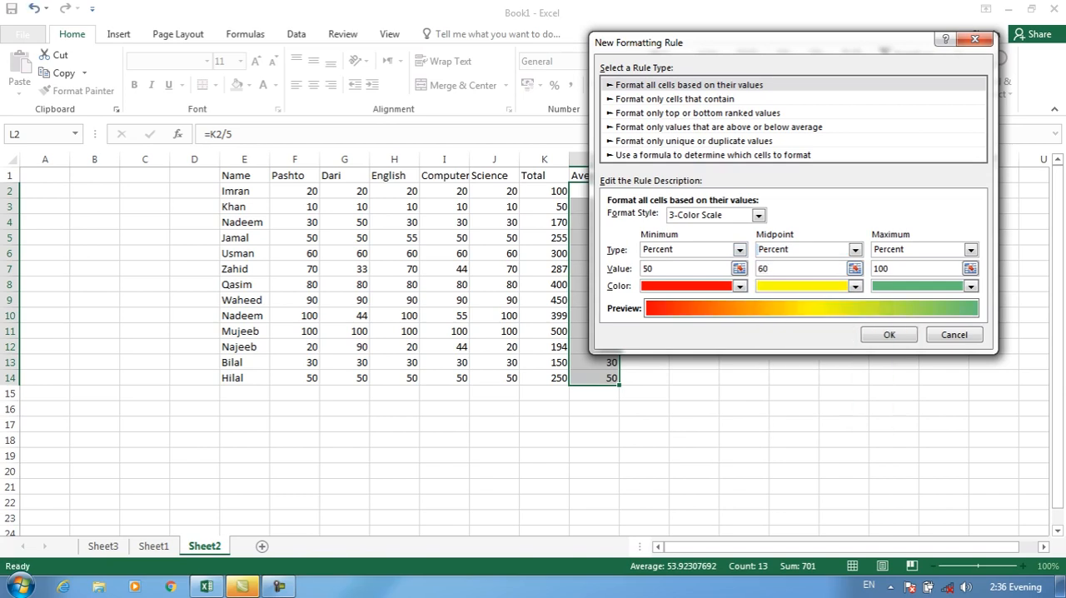
Set the 3-Color Scale's maximum to Percent 70 in green and apply the rule to the averages in L2:L14
drag(891, 269, 873, 269)
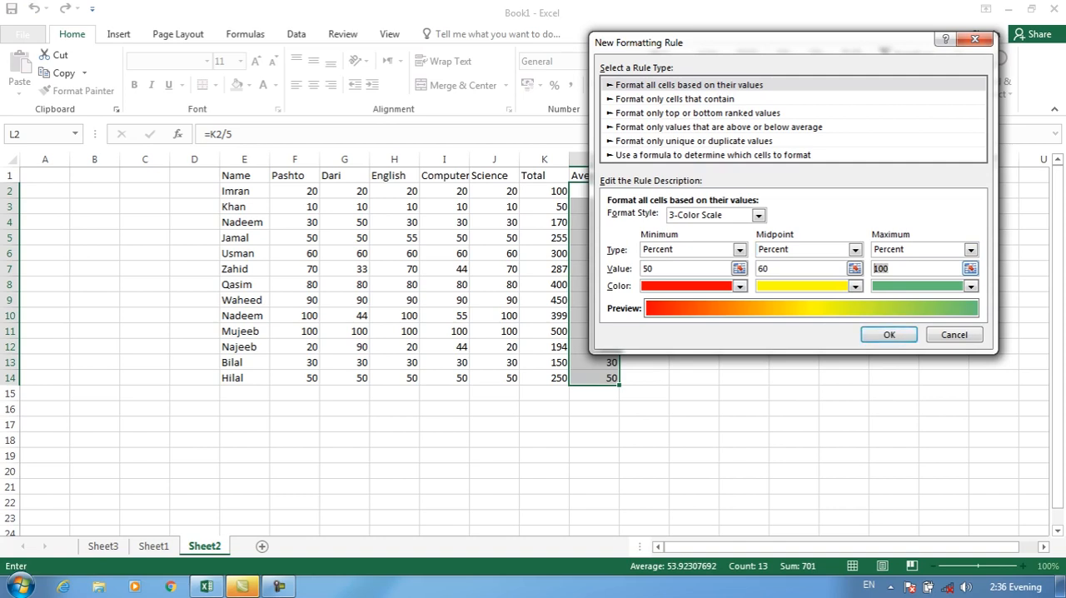
text(70)
click(970, 286)
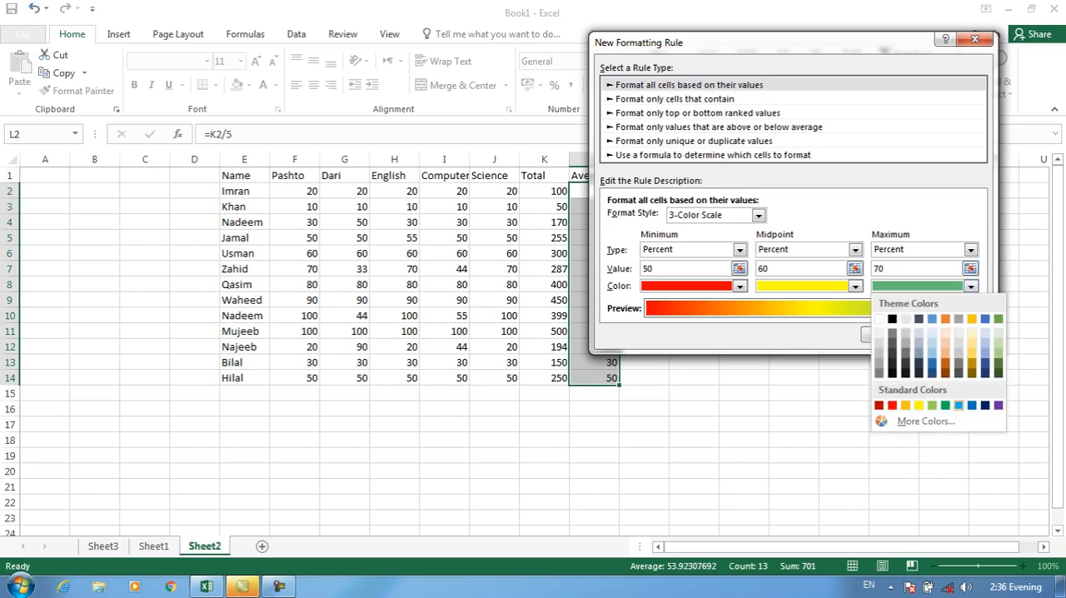
click(946, 406)
key(Return)
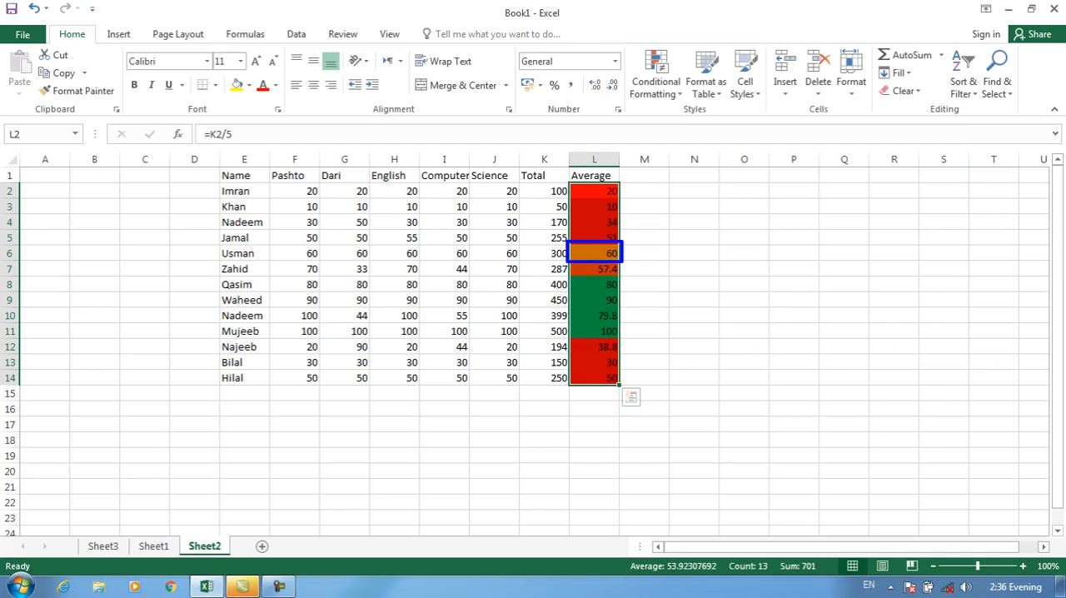
Check the coloured cells of the Average column and undo the 3-Color Scale rule on them
click(594, 253)
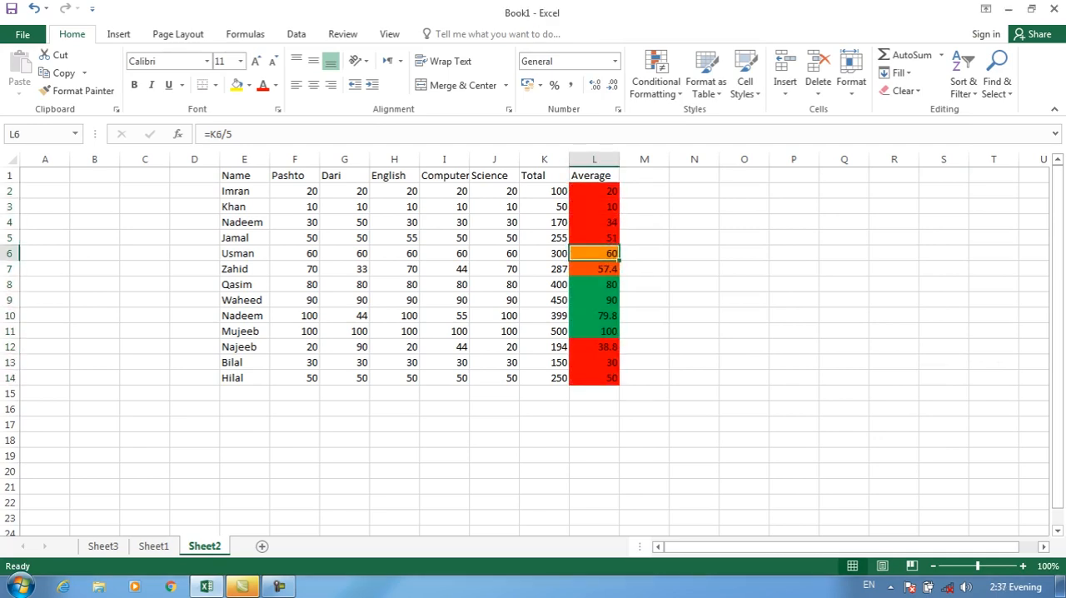
drag(594, 192, 595, 238)
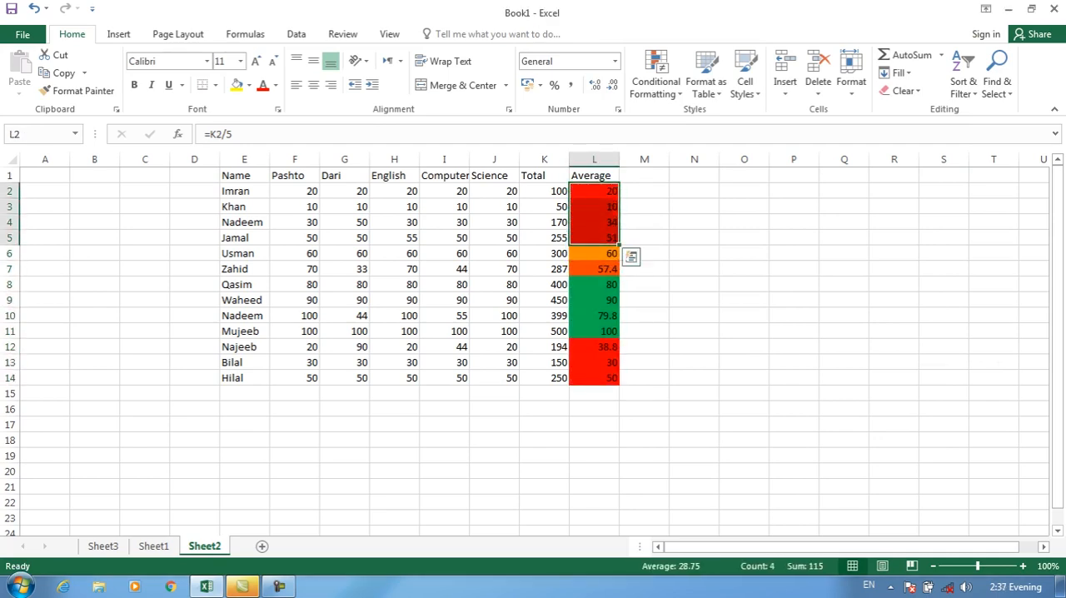
click(595, 269)
click(594, 223)
click(595, 192)
click(595, 269)
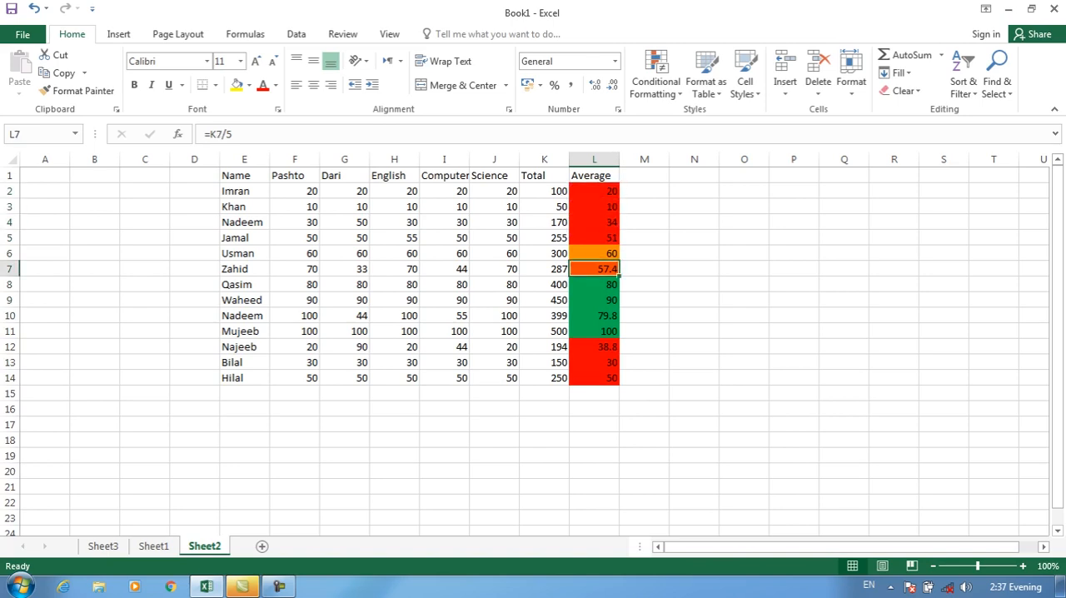
click(595, 348)
click(595, 378)
click(595, 316)
click(594, 362)
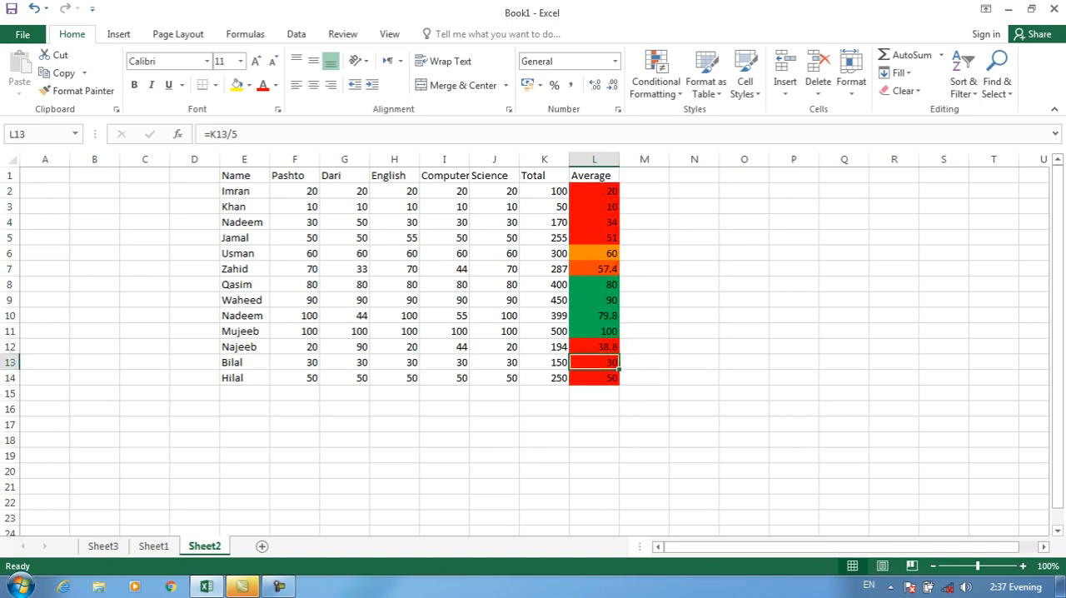
key(ctrl+z)
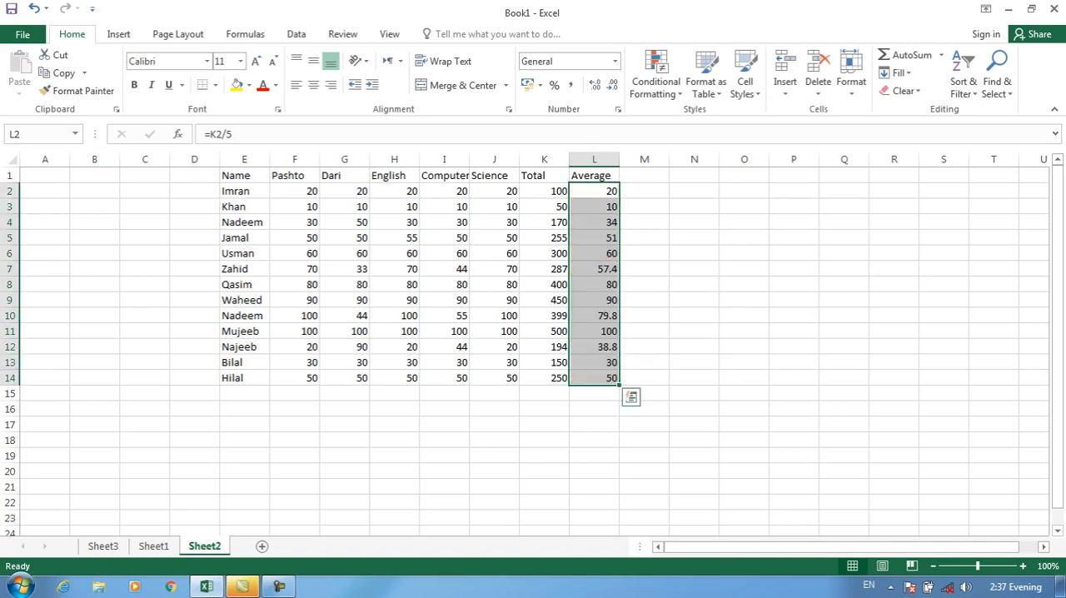
click(656, 81)
click(676, 285)
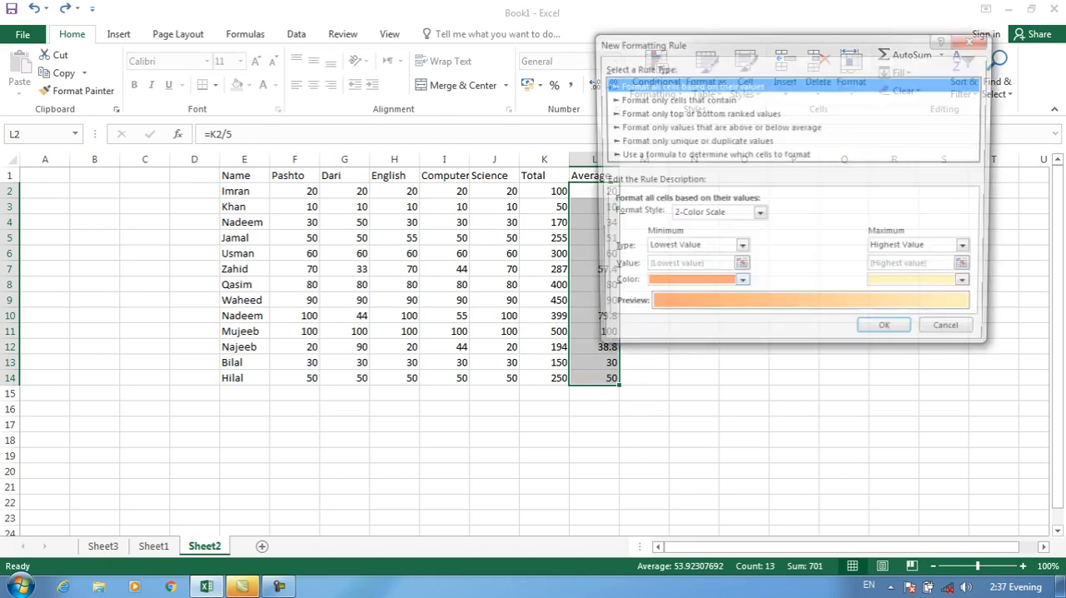
click(739, 249)
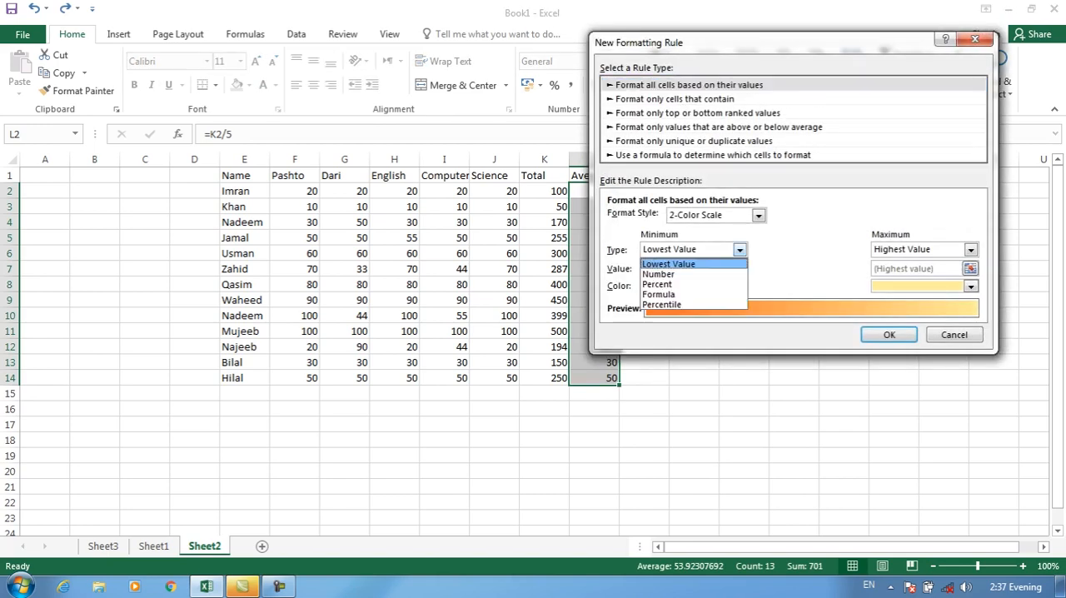
click(658, 294)
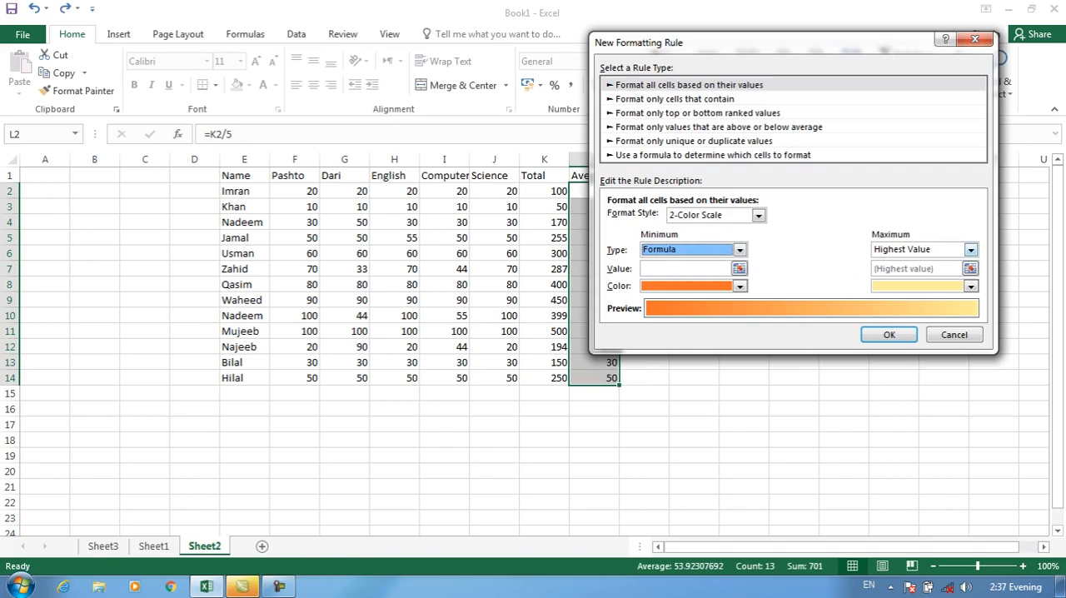
click(970, 249)
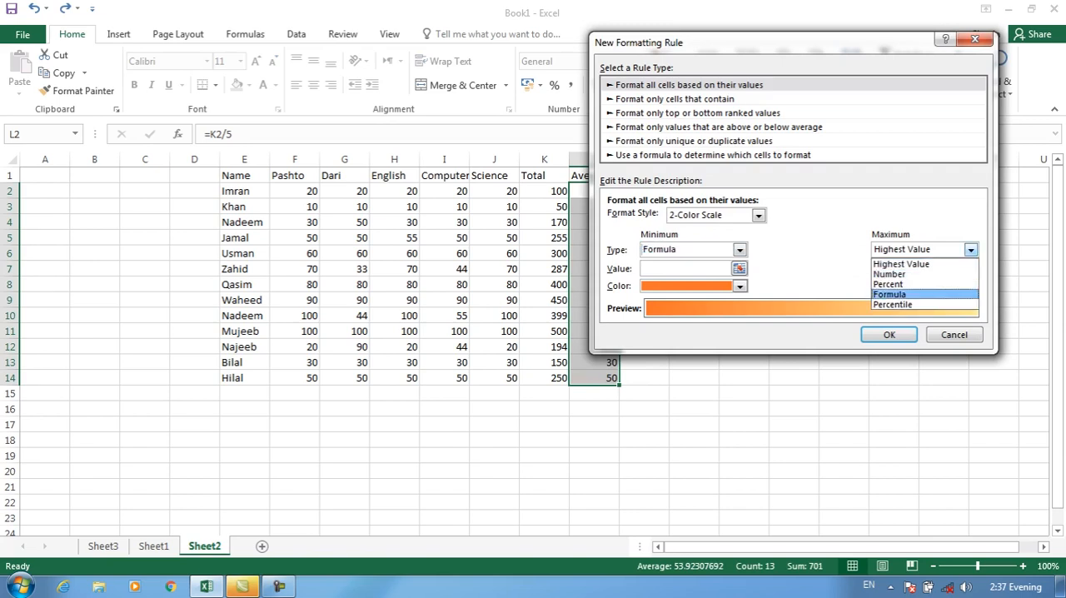
click(970, 249)
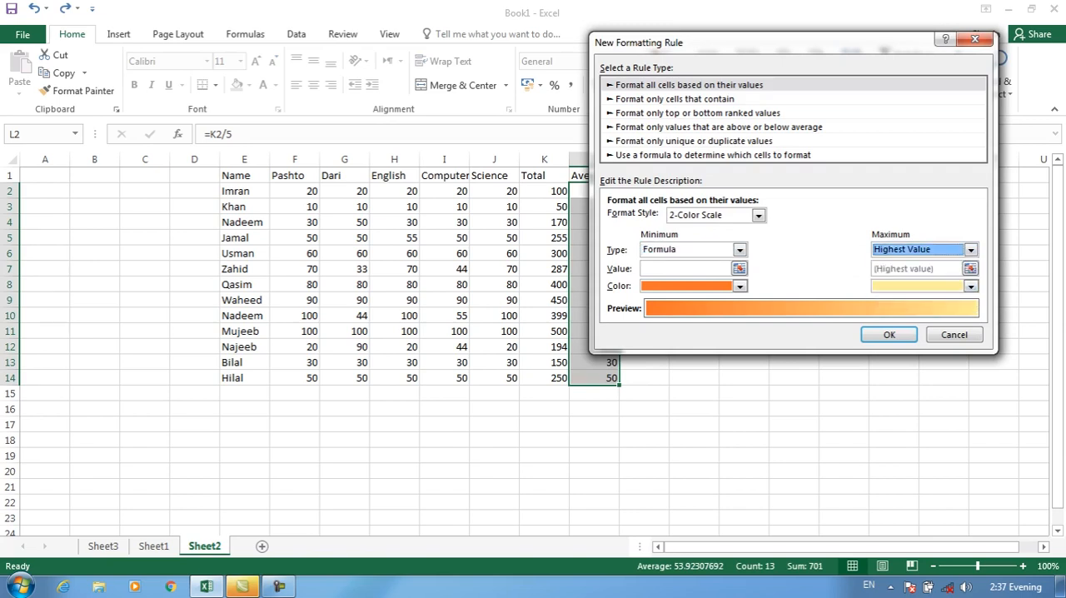
click(674, 99)
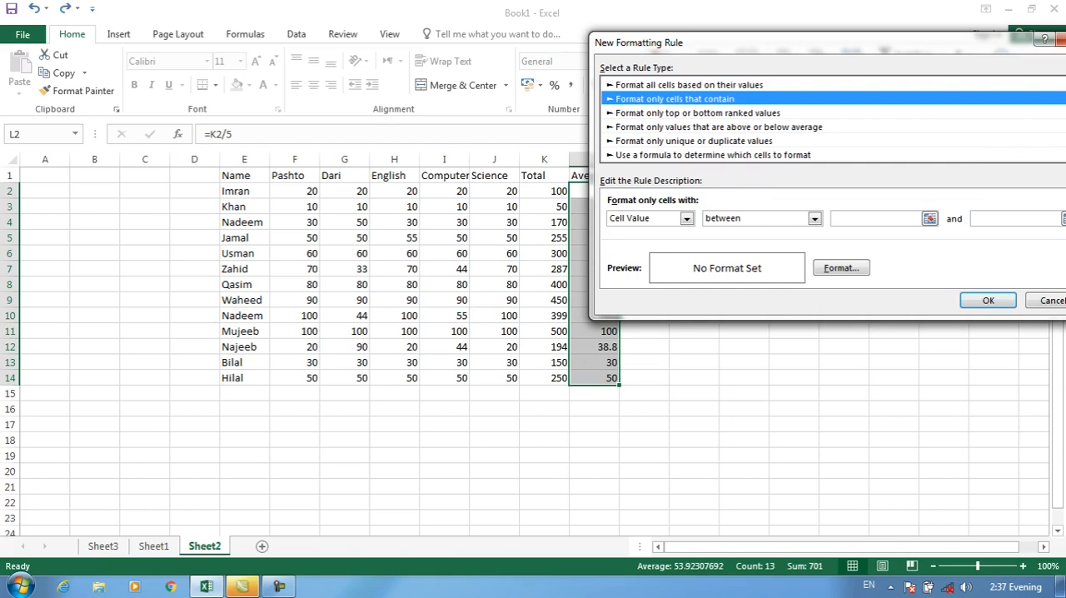
drag(733, 43, 529, 25)
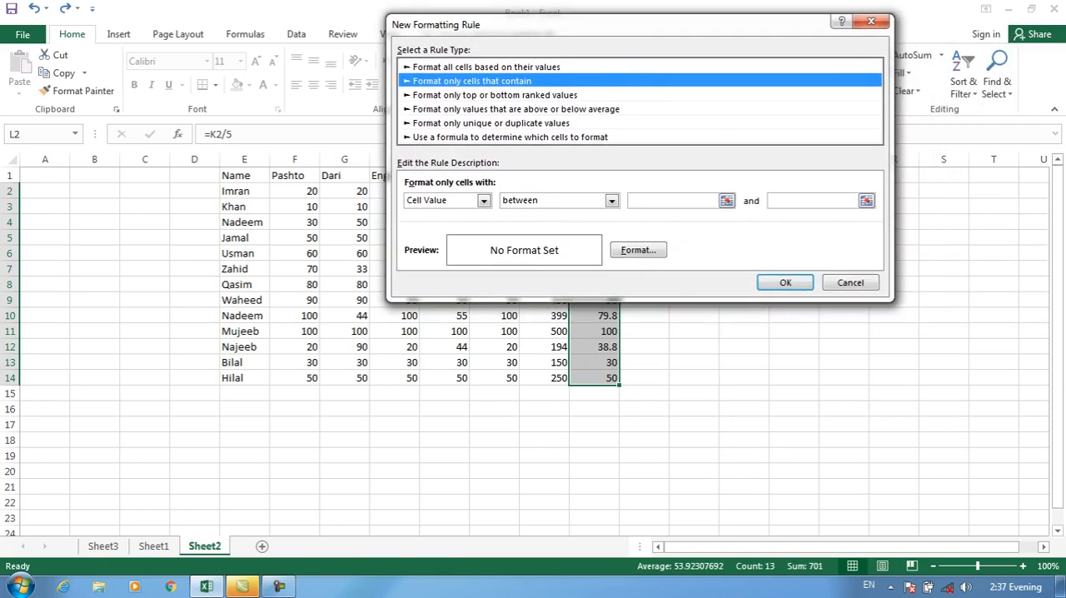
click(484, 201)
click(484, 200)
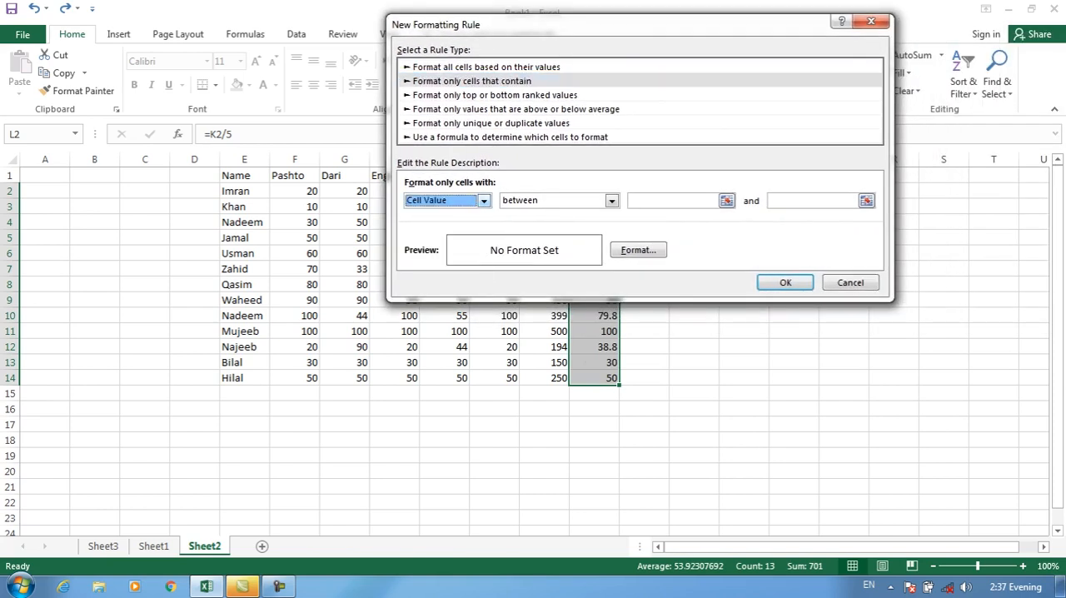
key(Escape)
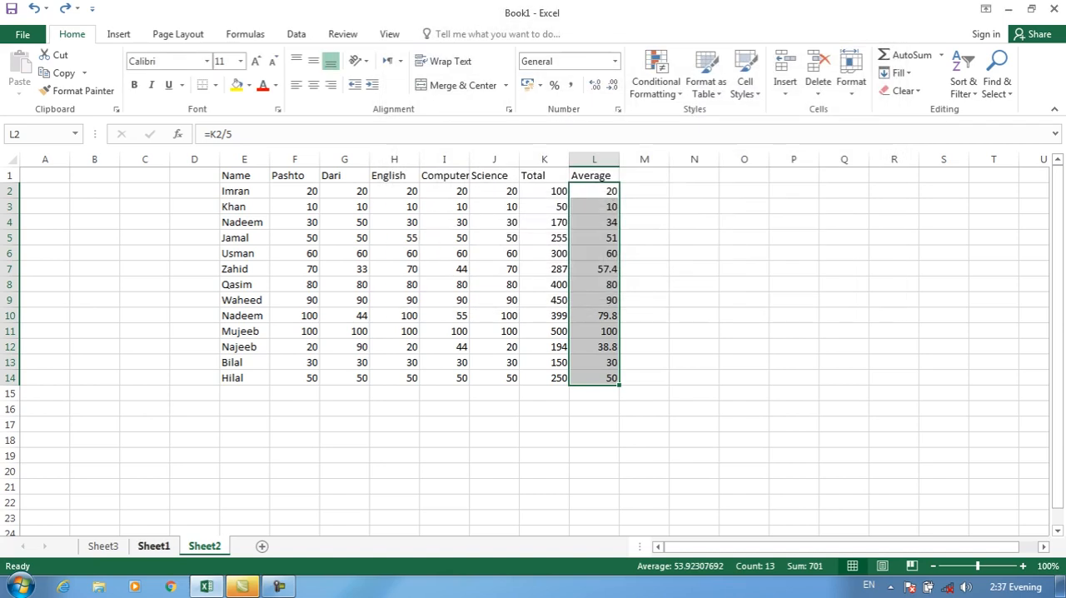
Start a "Format only cells that contain" rule for salaries H2:H17 in Sheet1, with Cell Value between 5000 and 10000
click(153, 546)
click(655, 81)
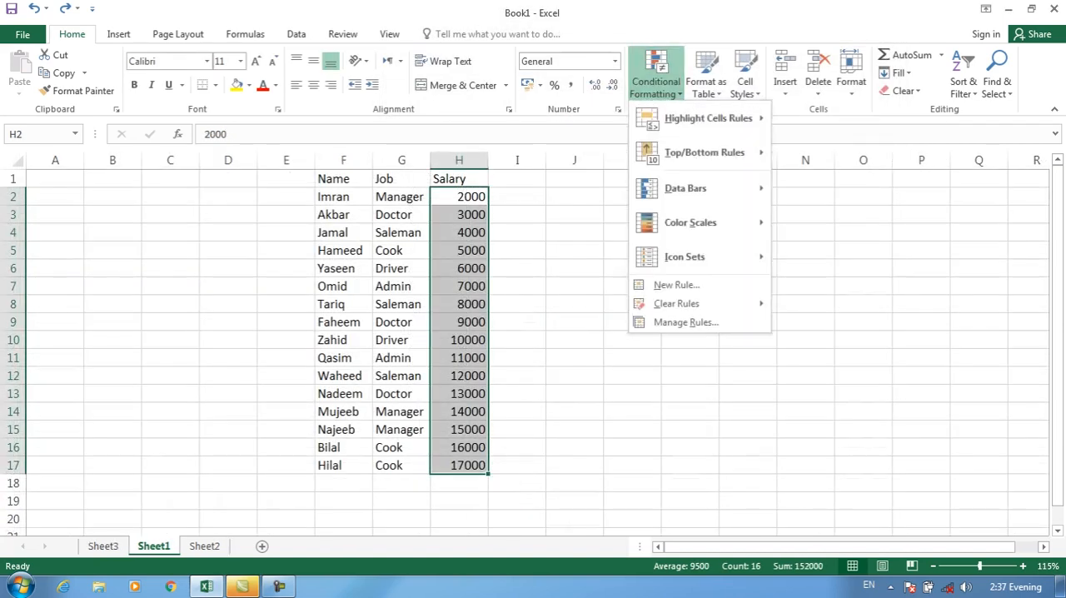
click(676, 284)
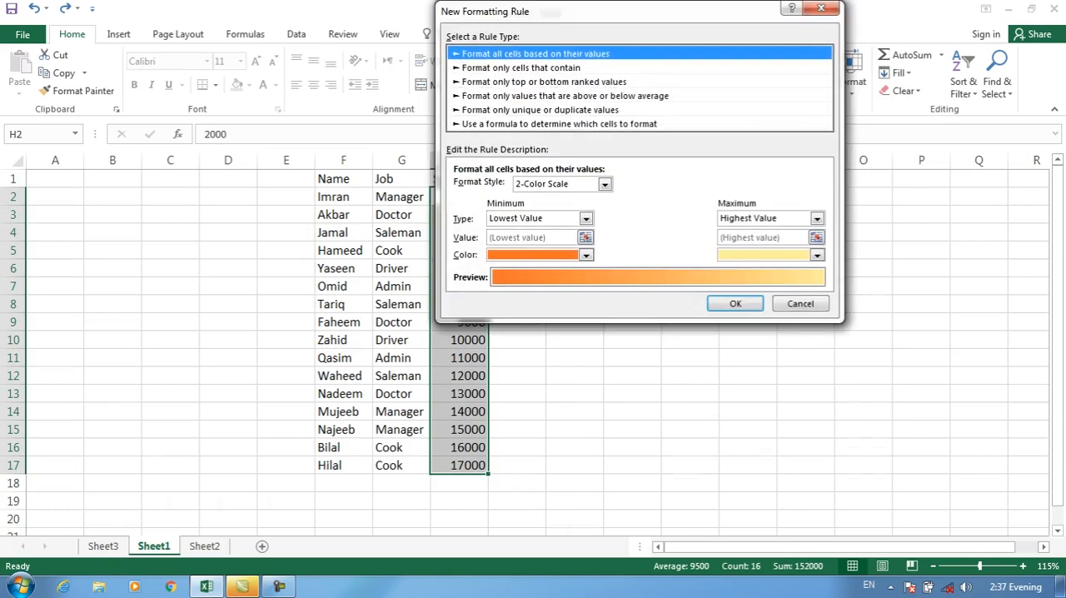
click(521, 67)
click(721, 187)
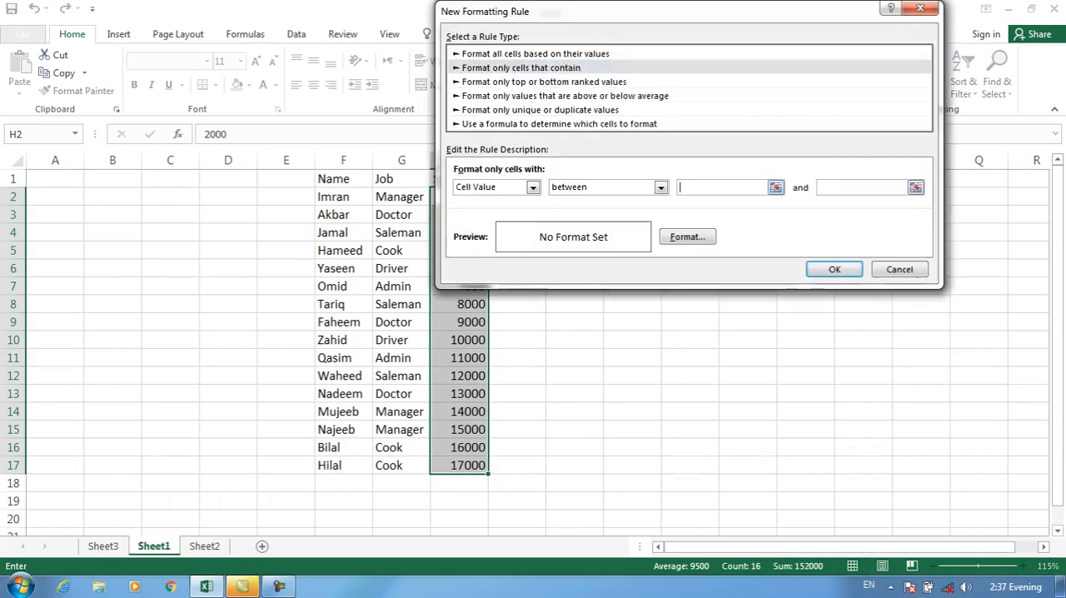
text(5000)
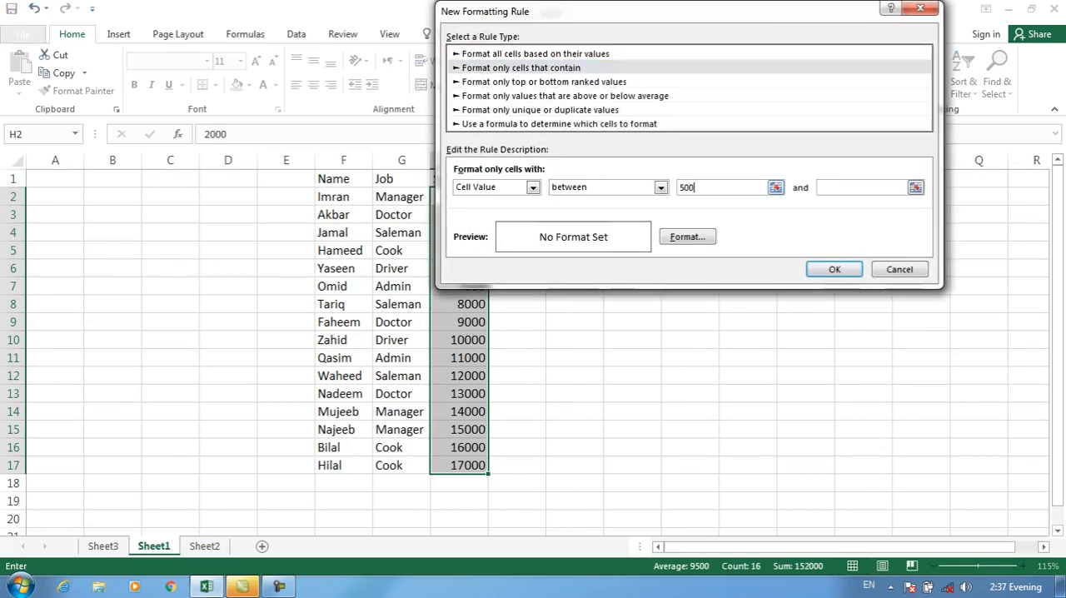
key(Tab)
text(10)
key(BackSpace)
key(BackSpace)
text(10000)
Apply the between rule to the salaries with a bold red font, and undo it
click(688, 236)
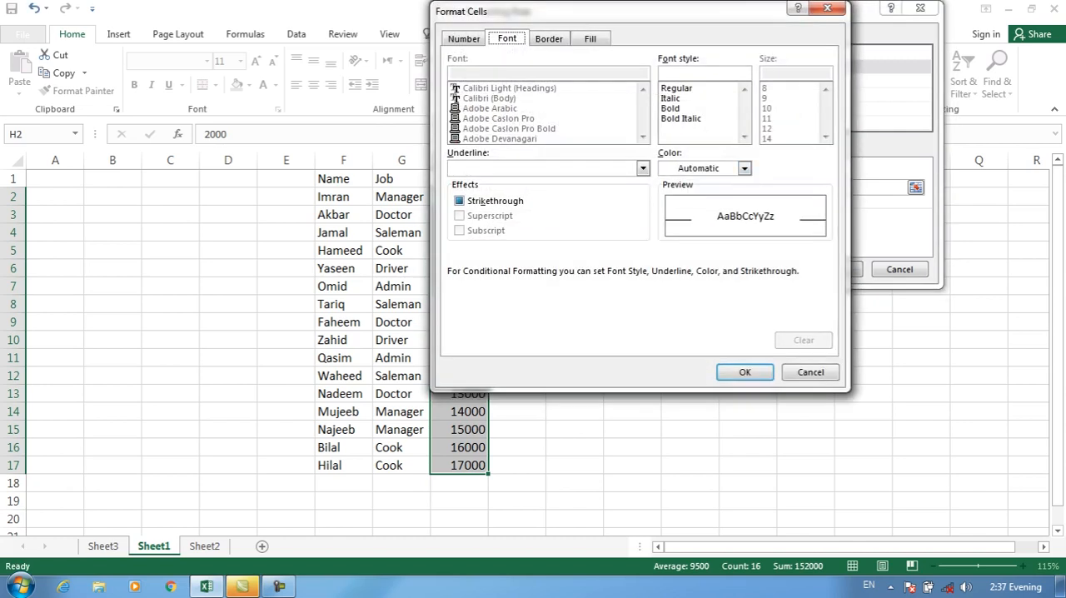
click(682, 108)
click(744, 168)
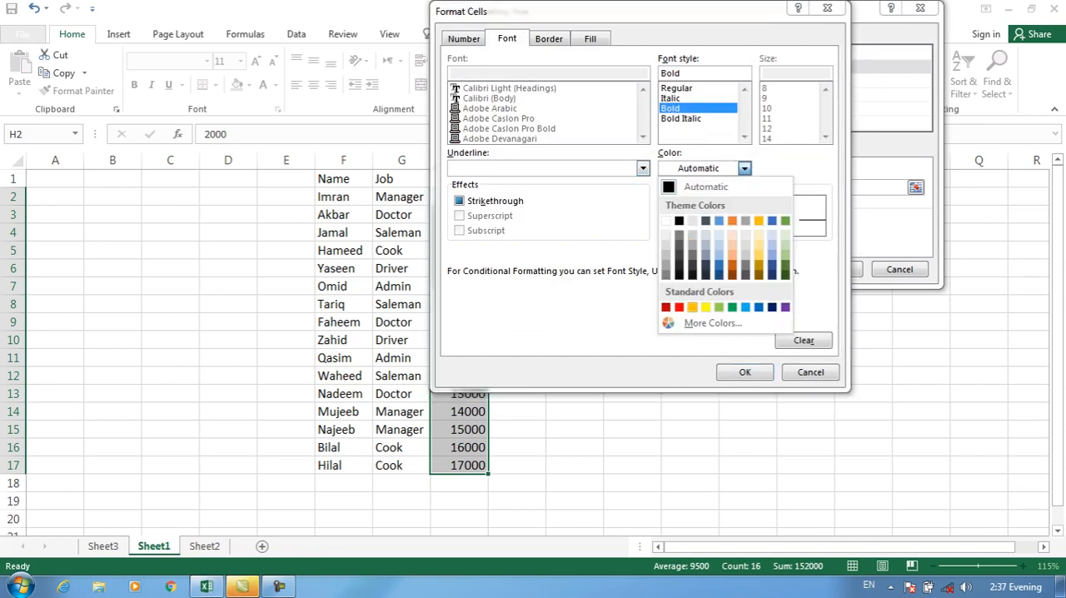
click(692, 307)
click(745, 372)
key(Return)
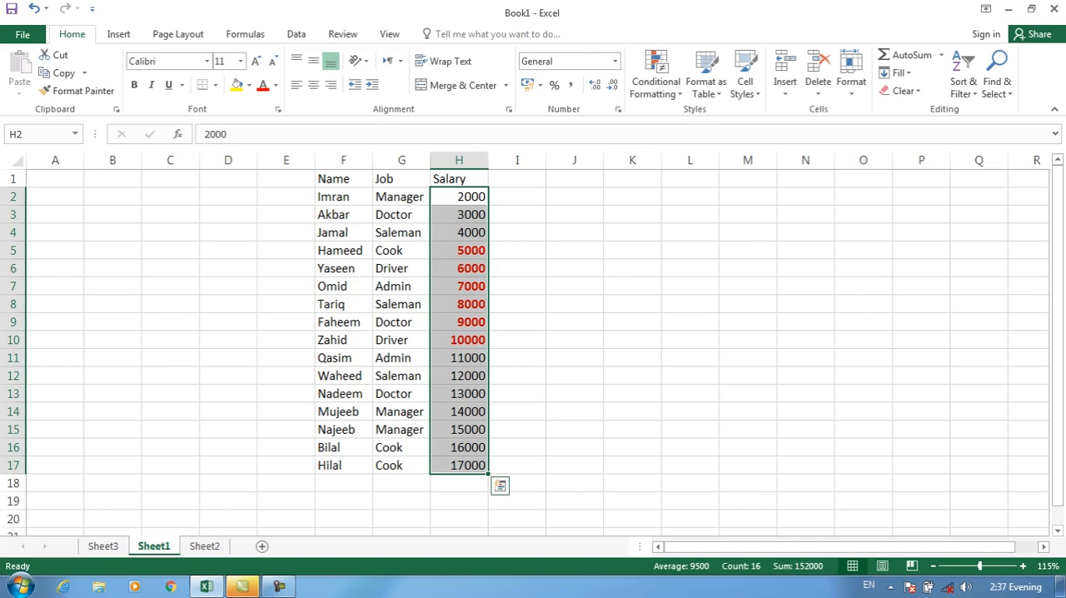
key(ctrl+z)
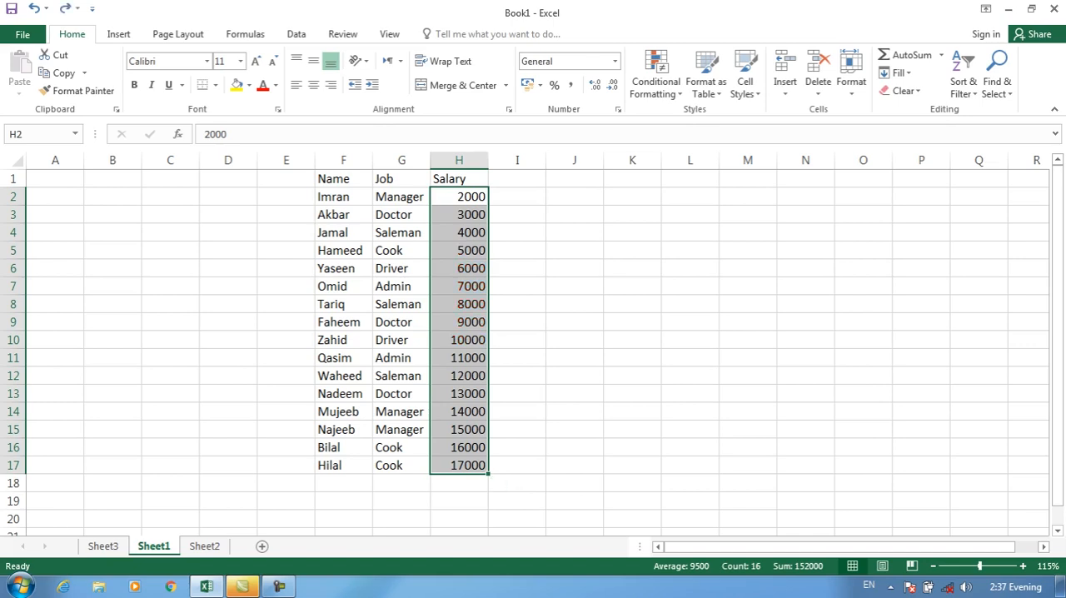
Start a new "Format only cells that contain" rule for salaries H2:H17 with the Cell Value condition "not between"
click(656, 81)
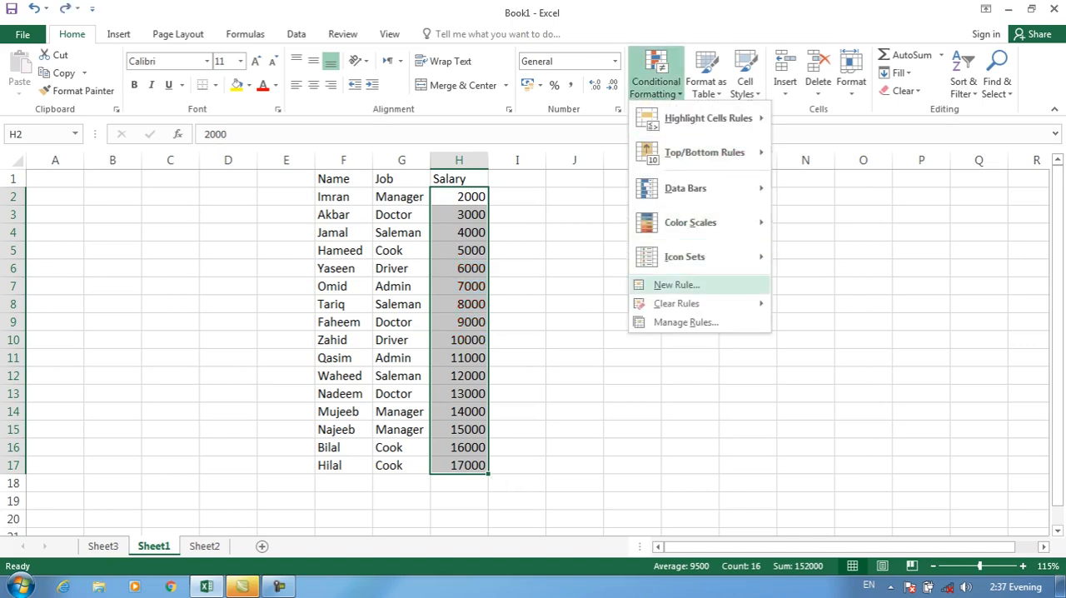
click(662, 283)
click(583, 69)
click(710, 187)
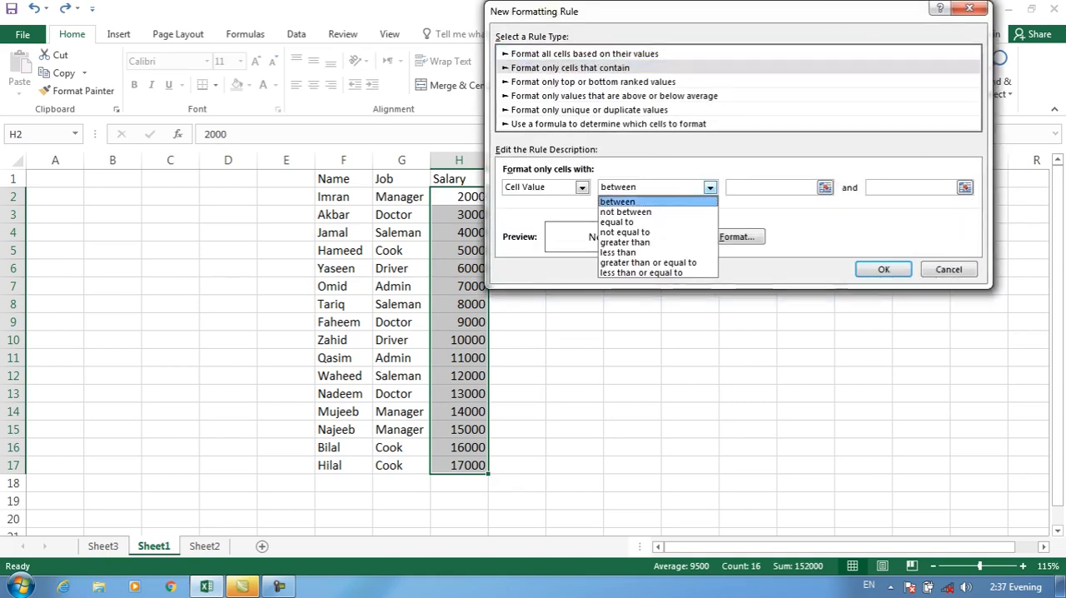
click(626, 212)
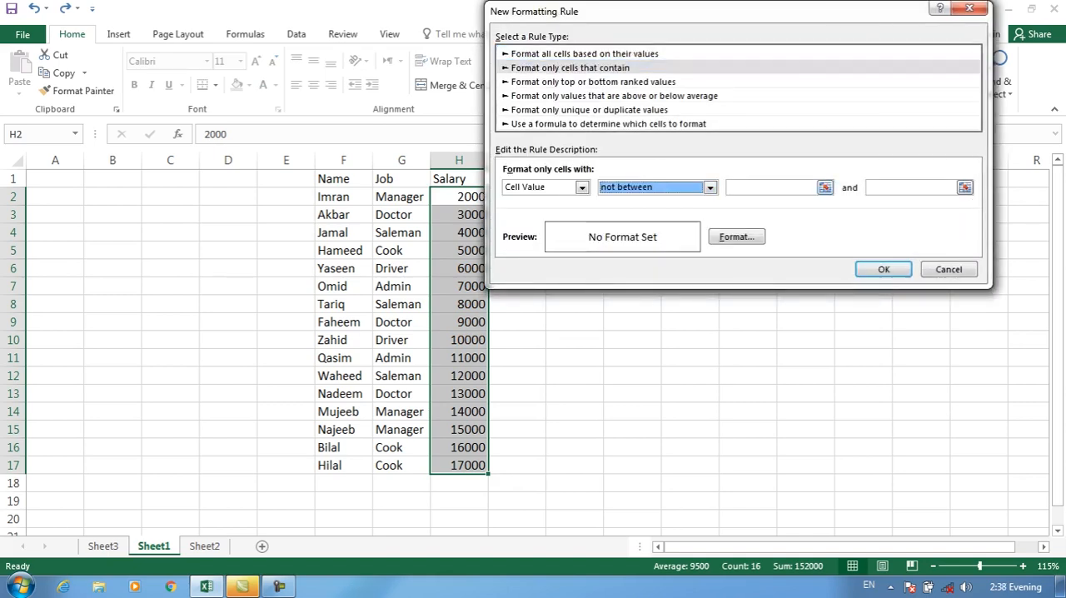
Open Notepad and write "between (5000-10000)" as the first line
key(super+r)
text(notepad)
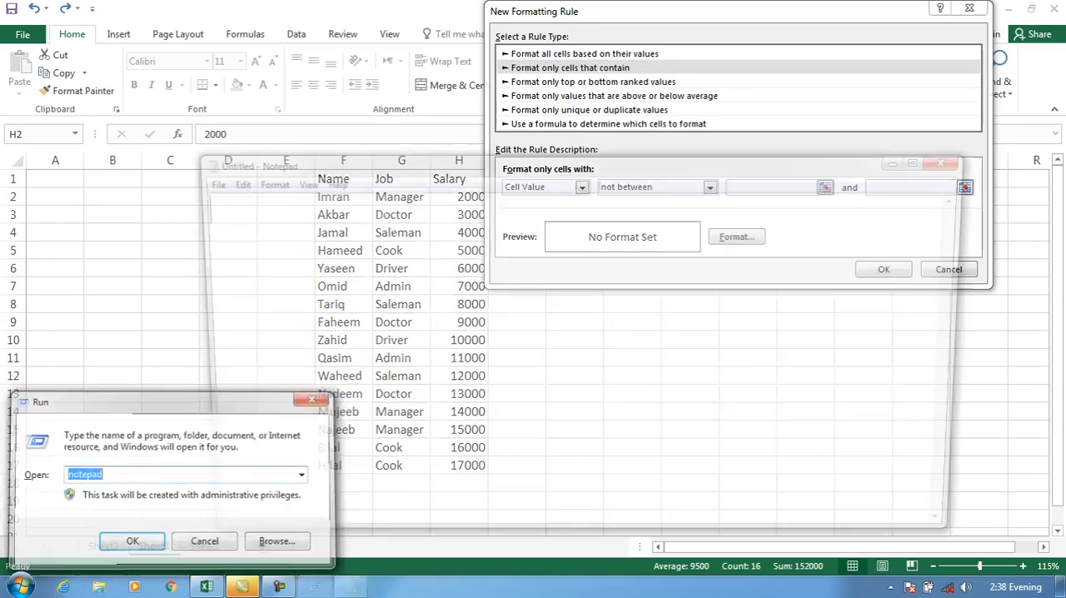
key(Return)
text(between )
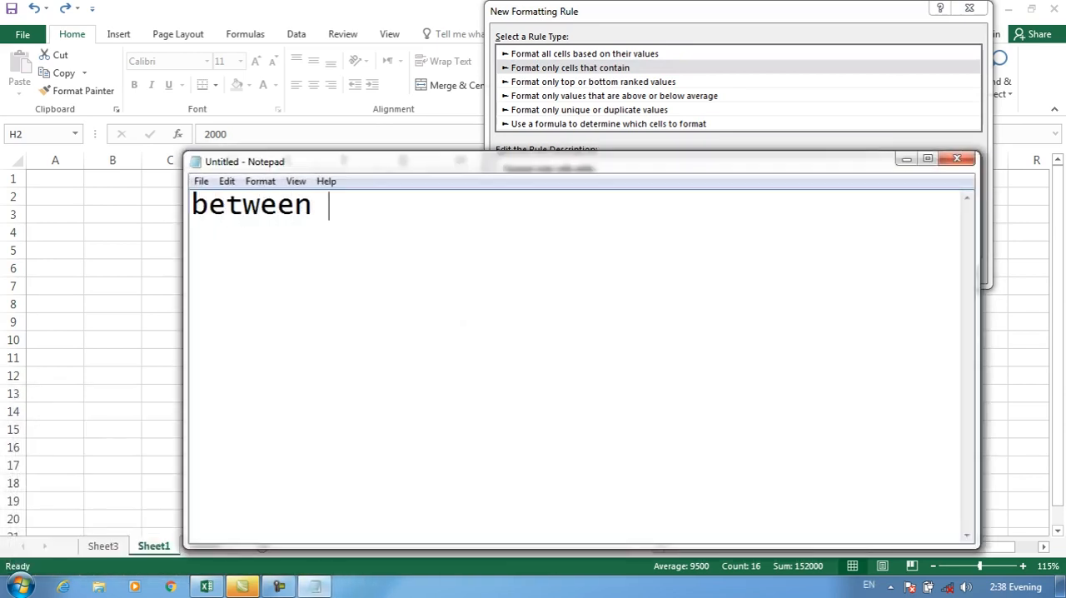
text((5000-1)
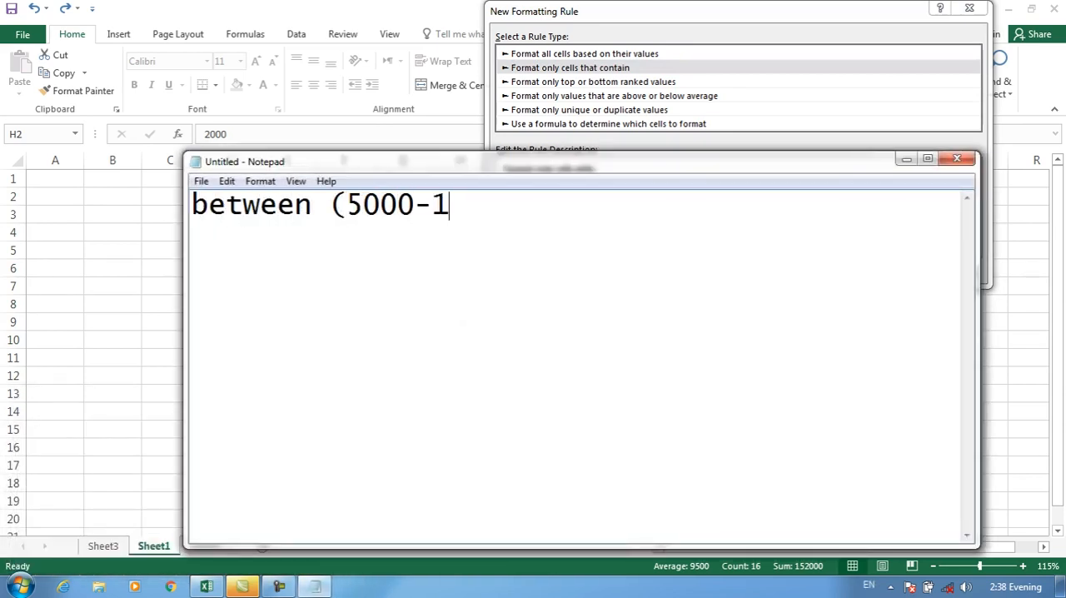
text(0000))
key(Return)
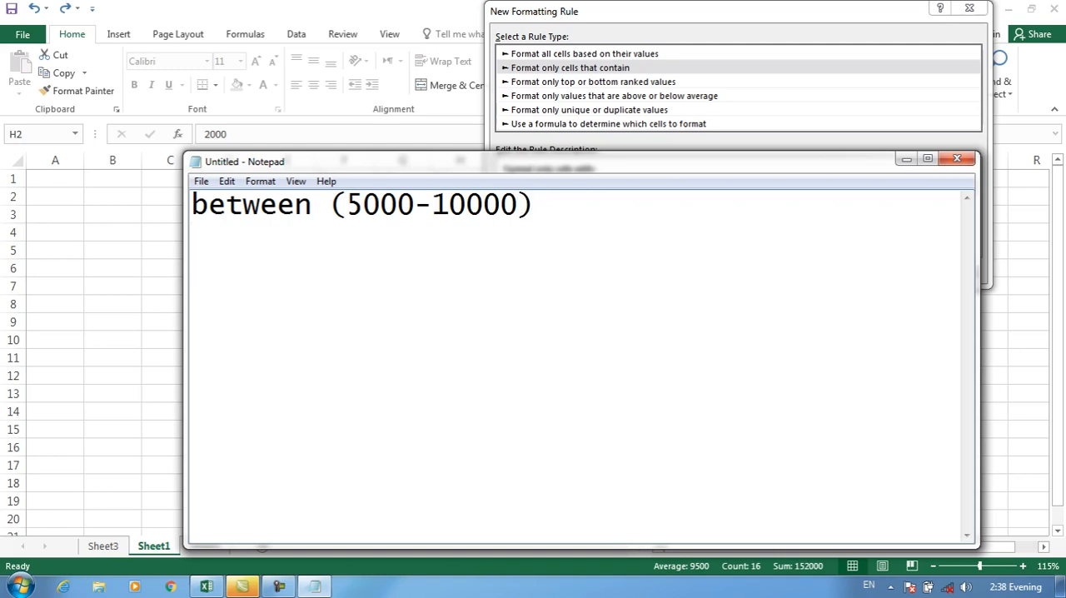
Add the line "not between (5000-10000)" to the note and minimize Notepad
text(not between )
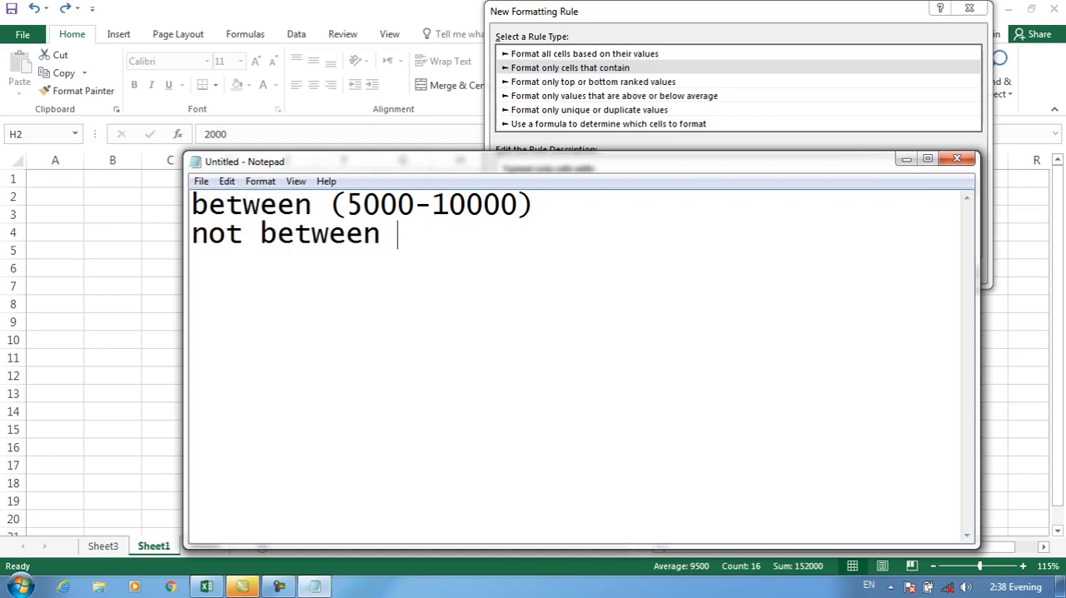
text((5000-10000))
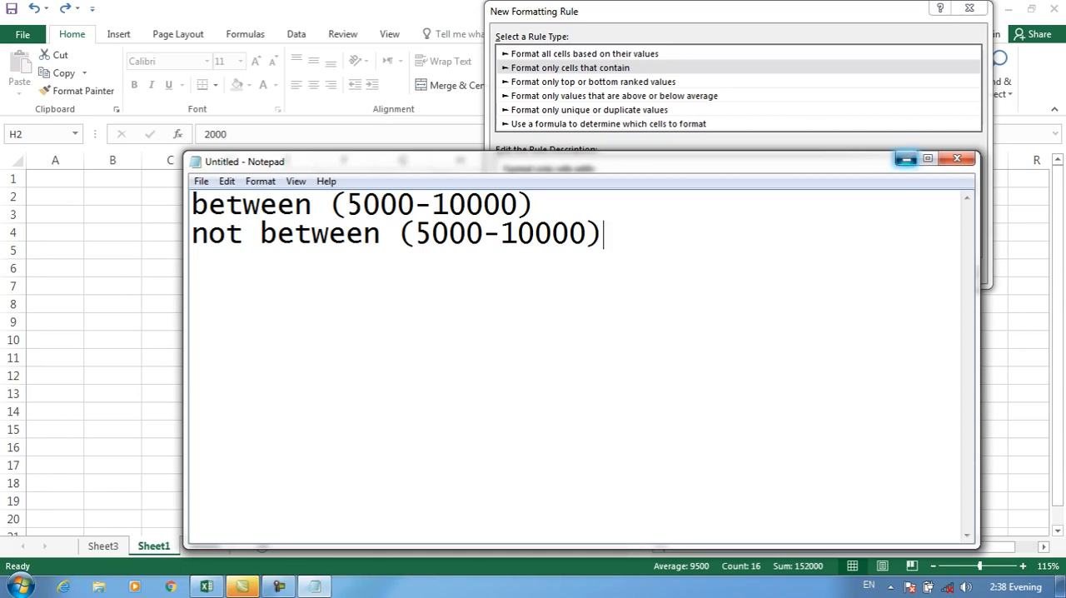
click(906, 159)
Give the not between rule for the salaries a green font and a yellow fill
click(733, 302)
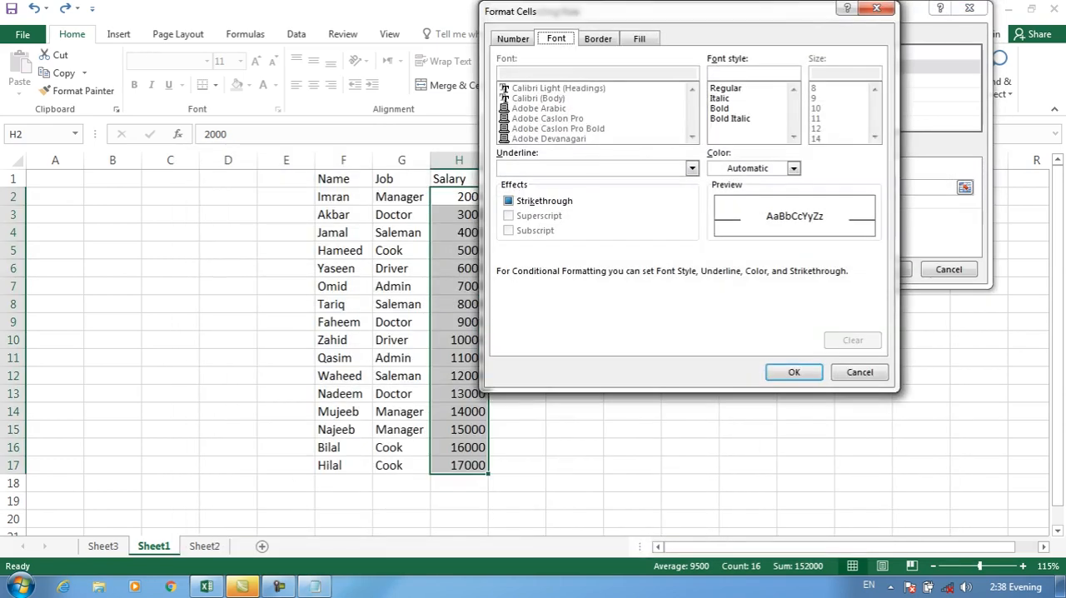
click(793, 168)
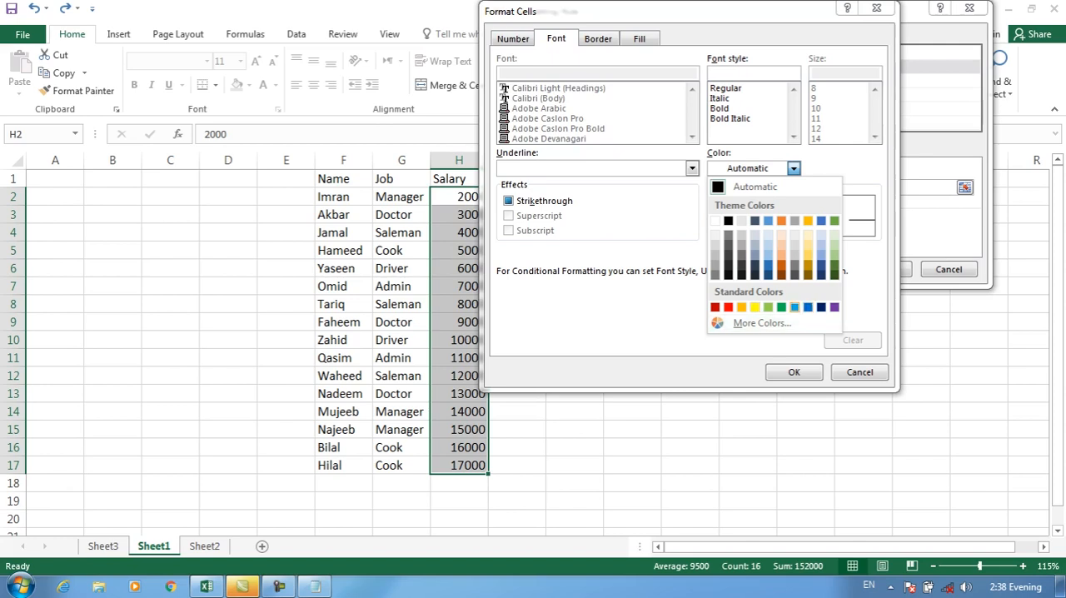
click(781, 307)
click(640, 39)
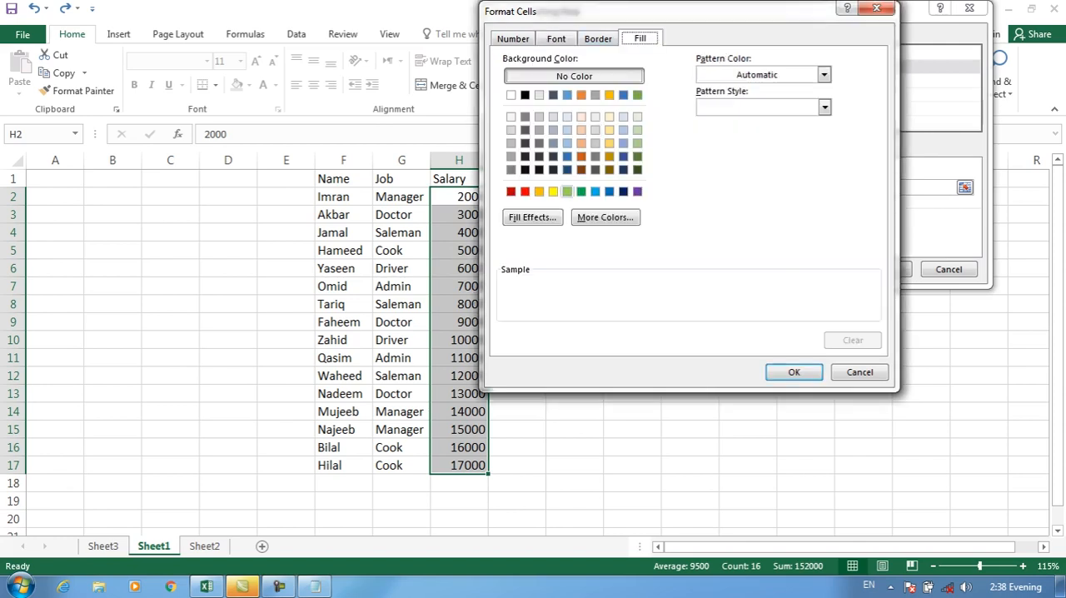
click(553, 191)
click(794, 371)
Set the not between limits to 5000 and 10000 and apply the rule to the salaries
click(884, 269)
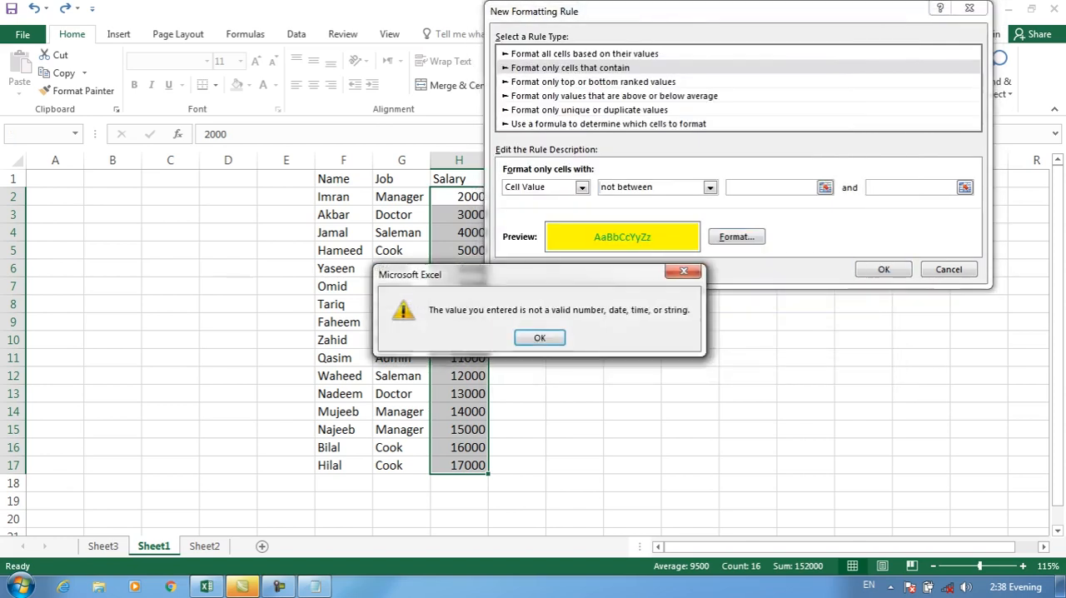
key(Return)
text(5000)
key(Tab)
text(10000)
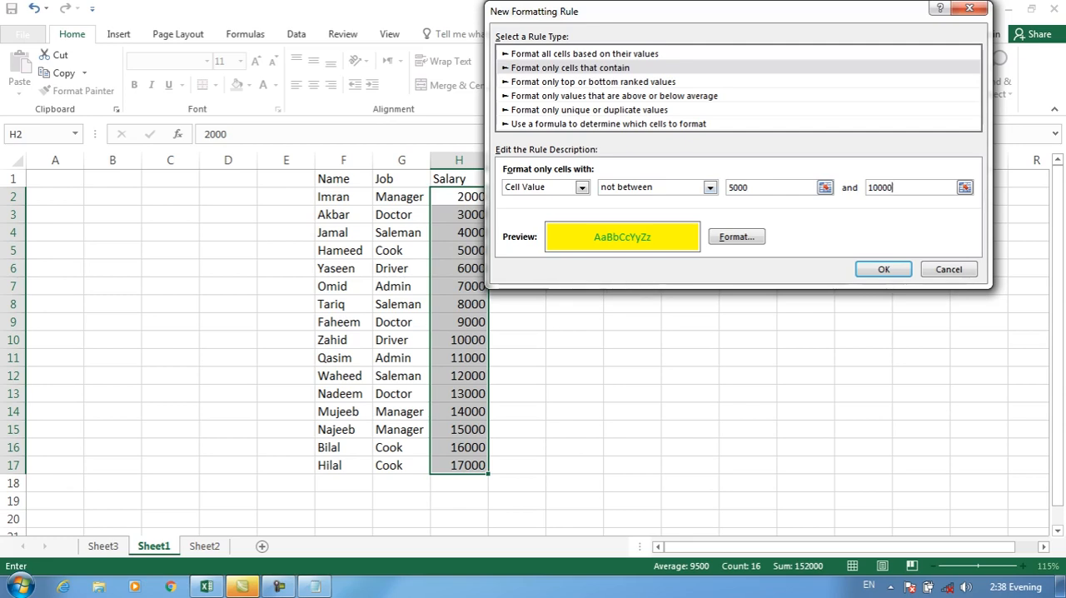
click(711, 188)
click(641, 203)
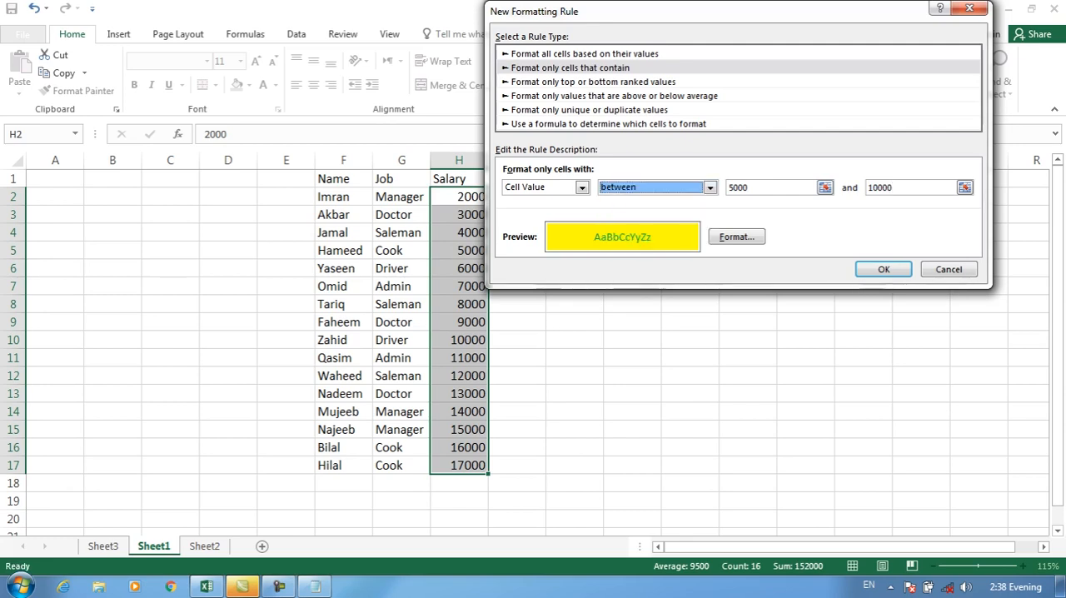
click(710, 188)
click(631, 211)
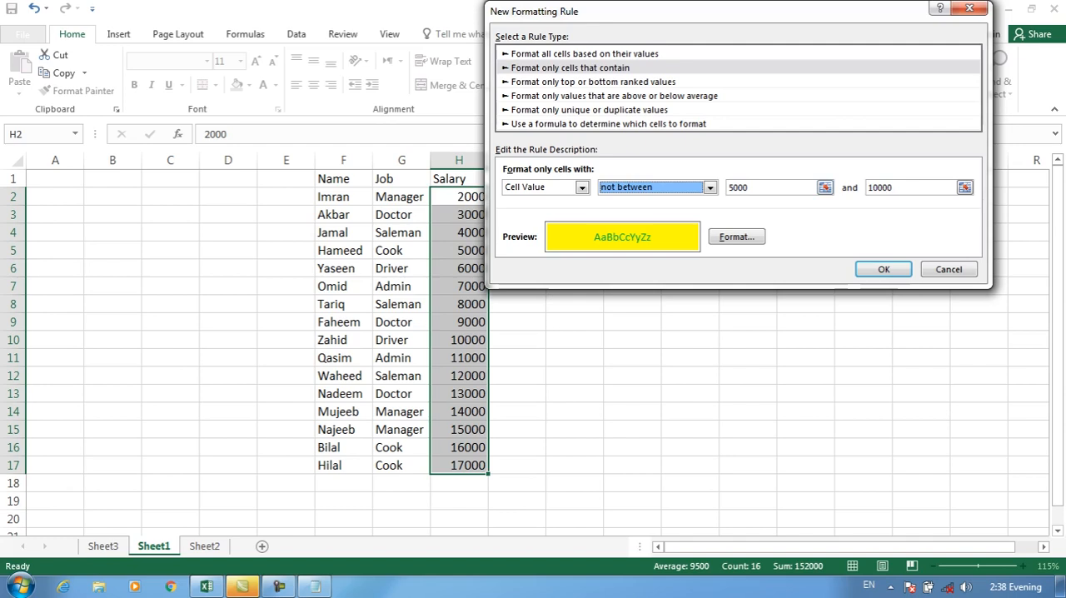
key(Return)
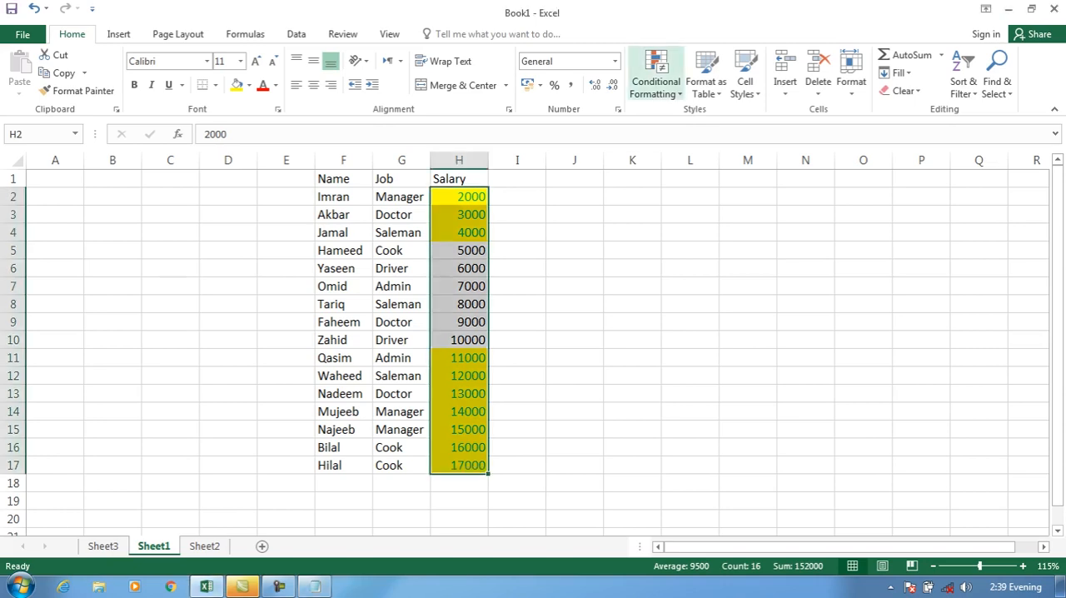
Clear the conditional formatting rules from the selected salary cells H2:H17
click(655, 81)
mouse_move(676, 303)
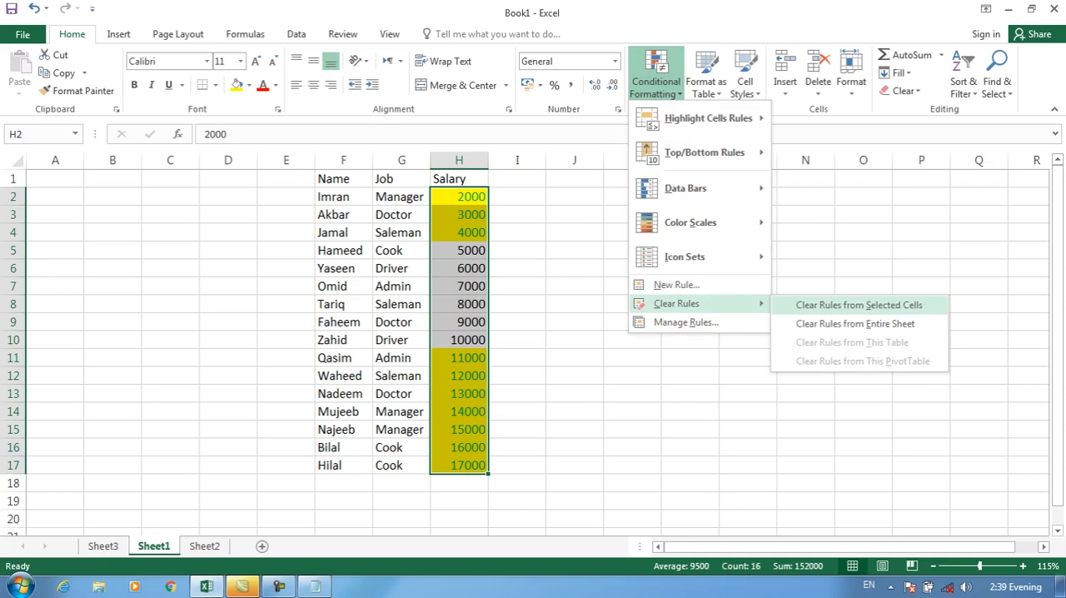
click(858, 305)
click(655, 81)
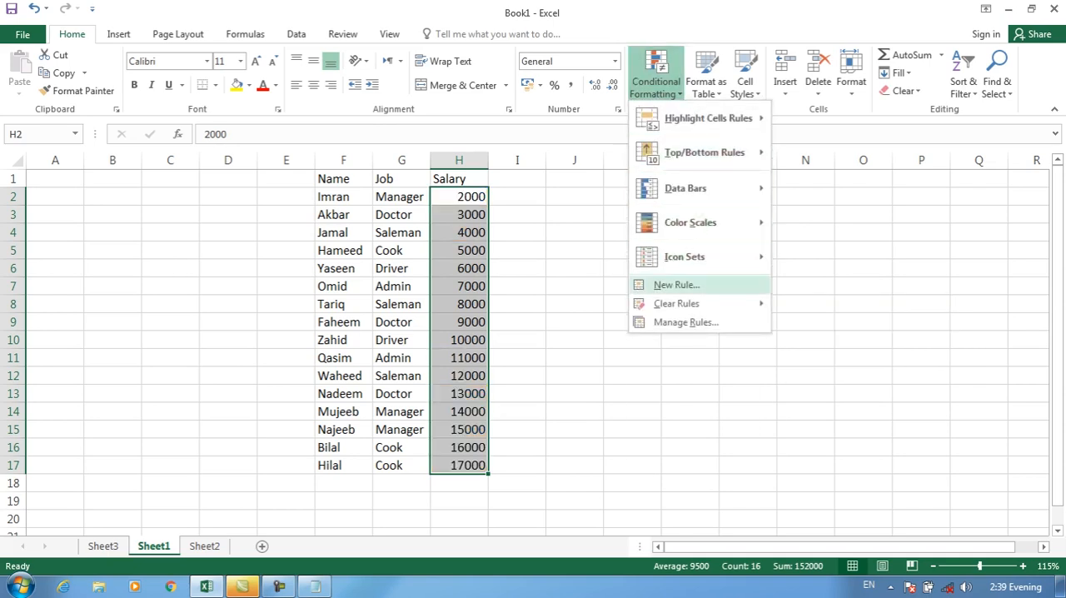
click(676, 285)
click(620, 67)
click(631, 187)
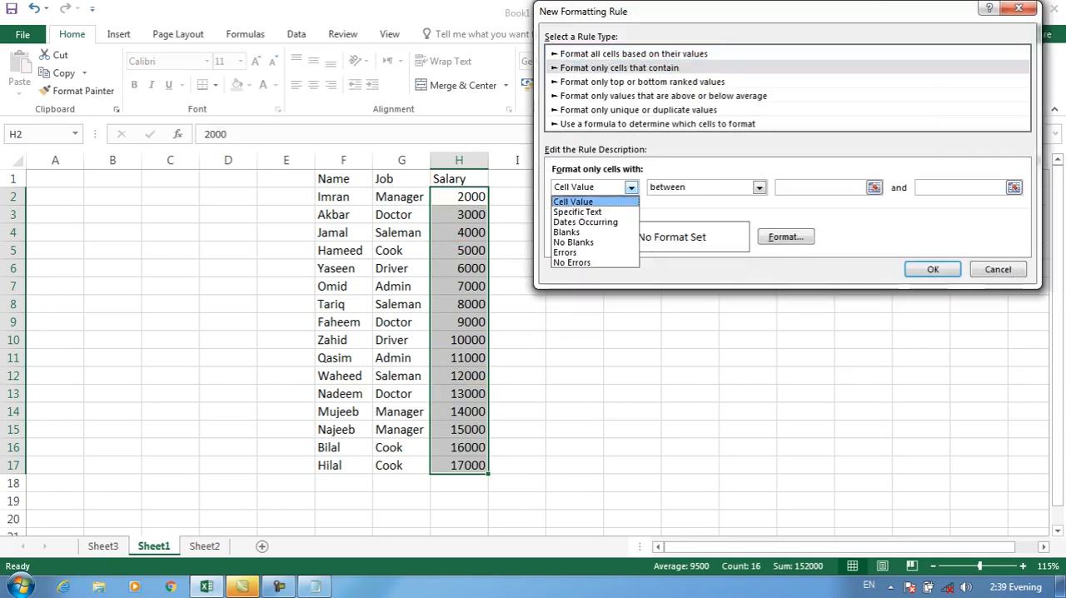
click(578, 211)
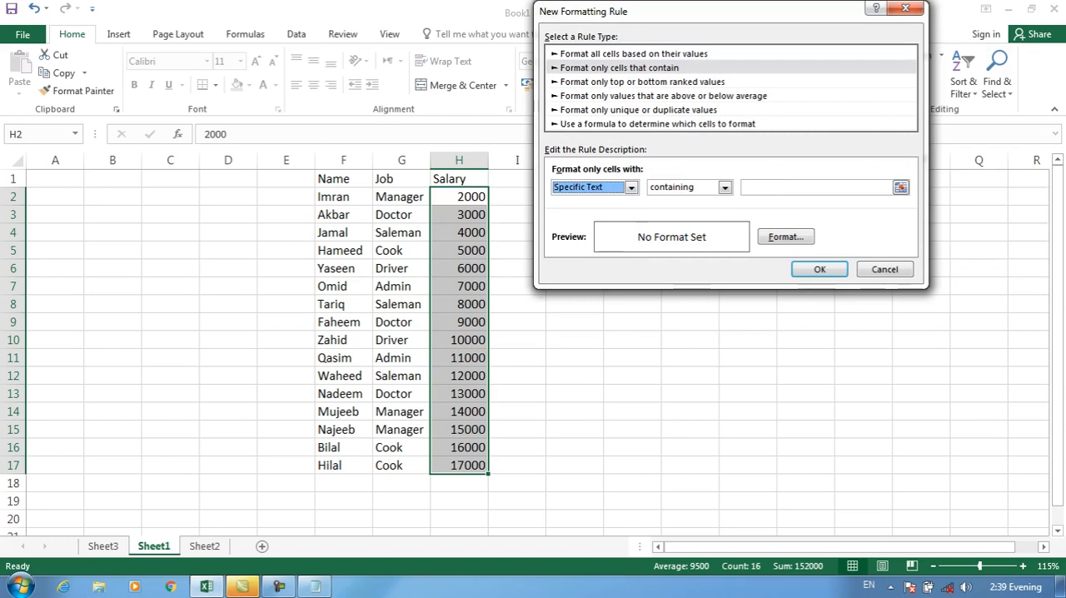
click(884, 269)
Start a "Format only cells that contain" rule for the jobs in G2:G17 with Specific Text containing "Cook"
drag(401, 197, 402, 464)
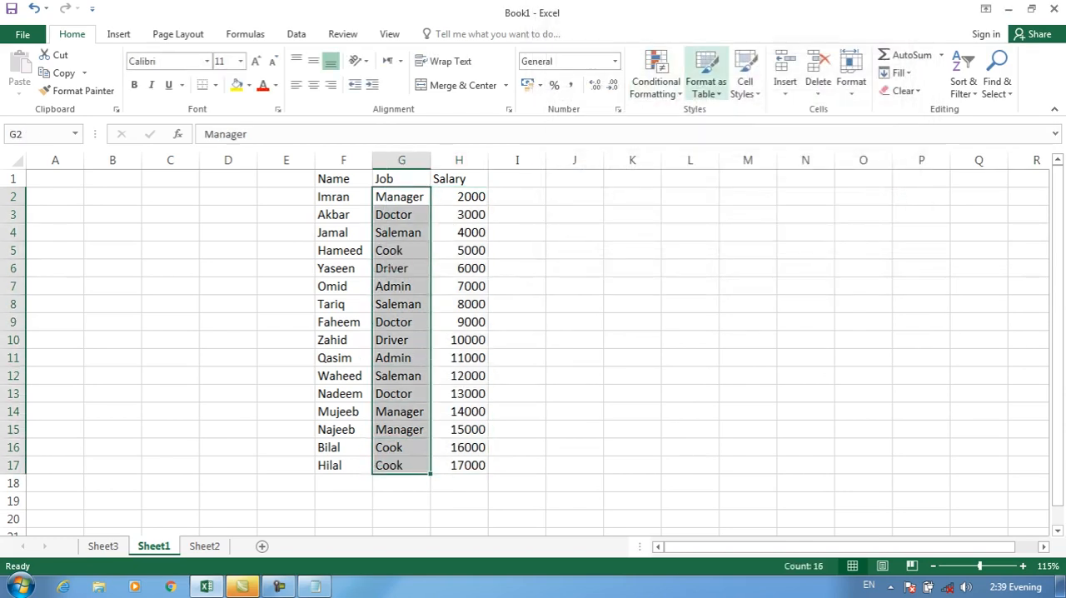
click(657, 83)
click(678, 284)
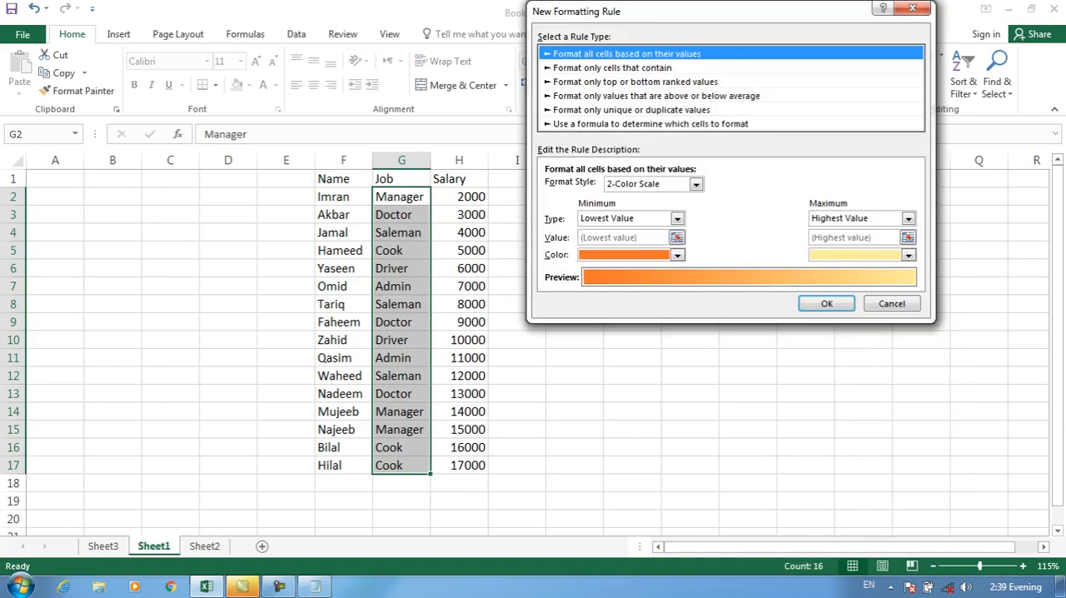
click(612, 67)
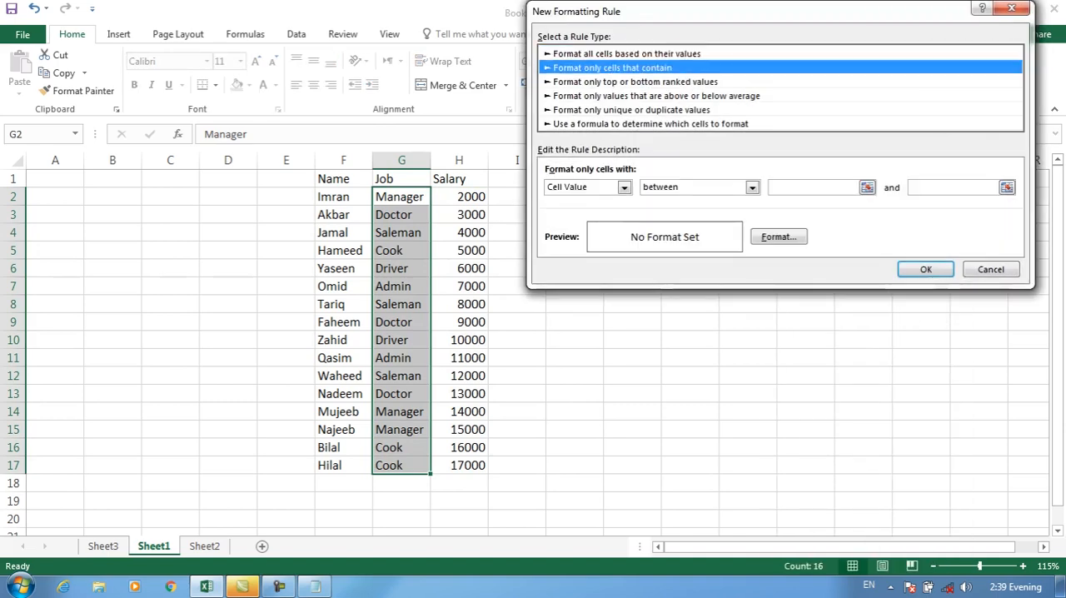
click(623, 188)
key(Return)
key(Tab)
key(Tab)
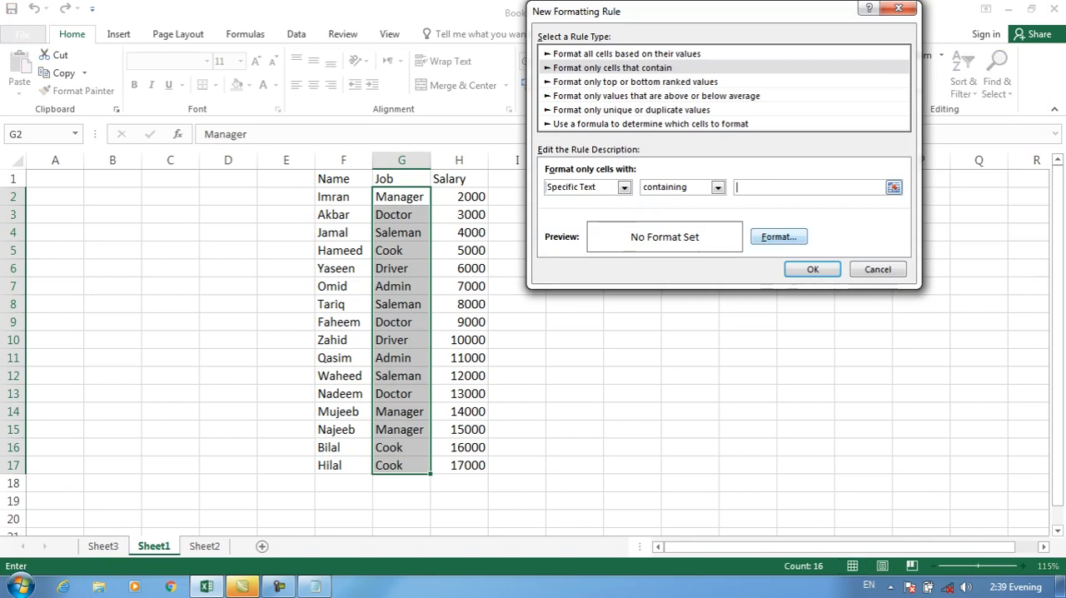
text(Cook)
Give the Cook rule a yellow fill and a bold white font, and apply it to the jobs
click(779, 237)
click(595, 192)
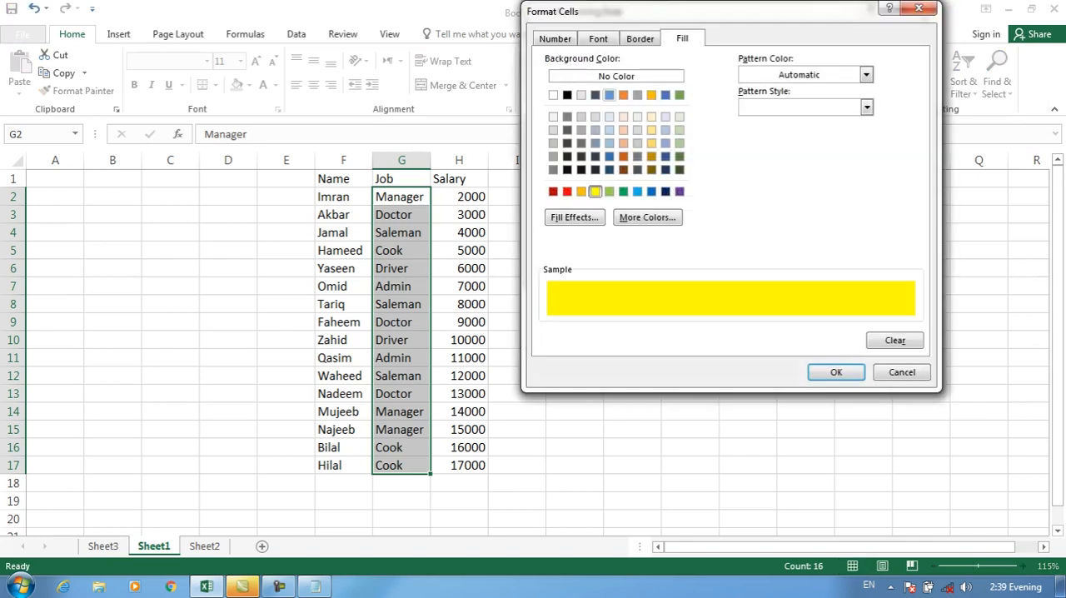
click(598, 38)
click(761, 108)
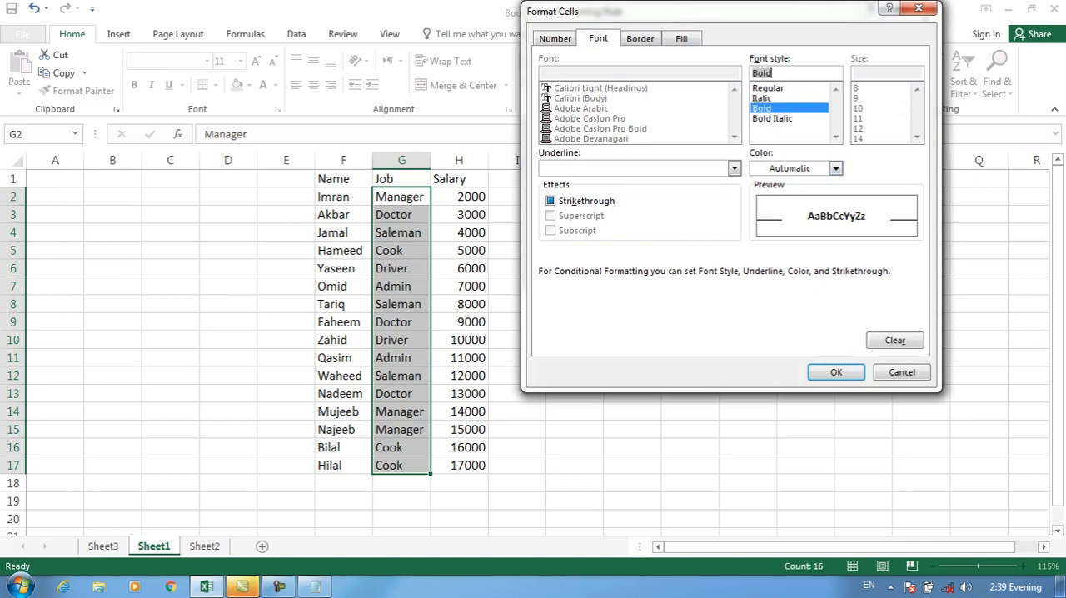
click(835, 169)
click(757, 221)
click(836, 373)
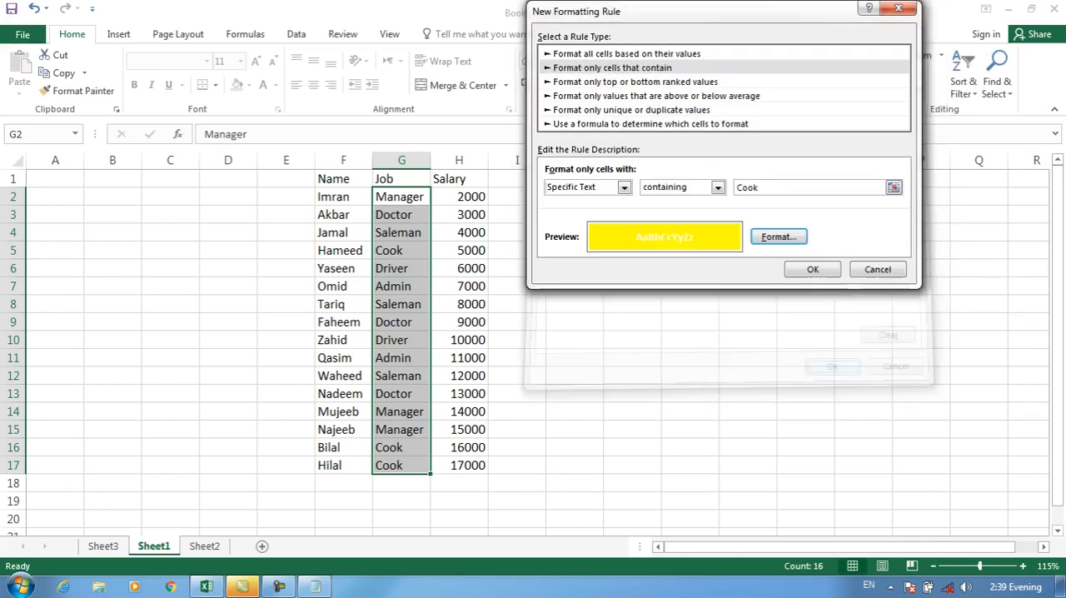
click(812, 266)
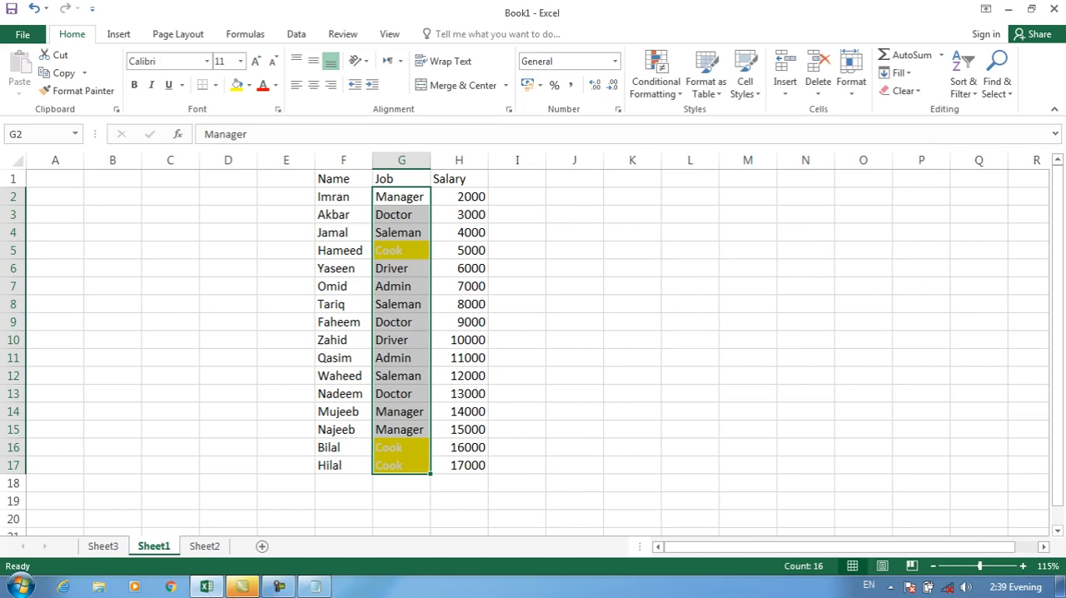
Clear the conditional formatting rules from the selected job cells G2:G17
click(656, 82)
mouse_move(691, 303)
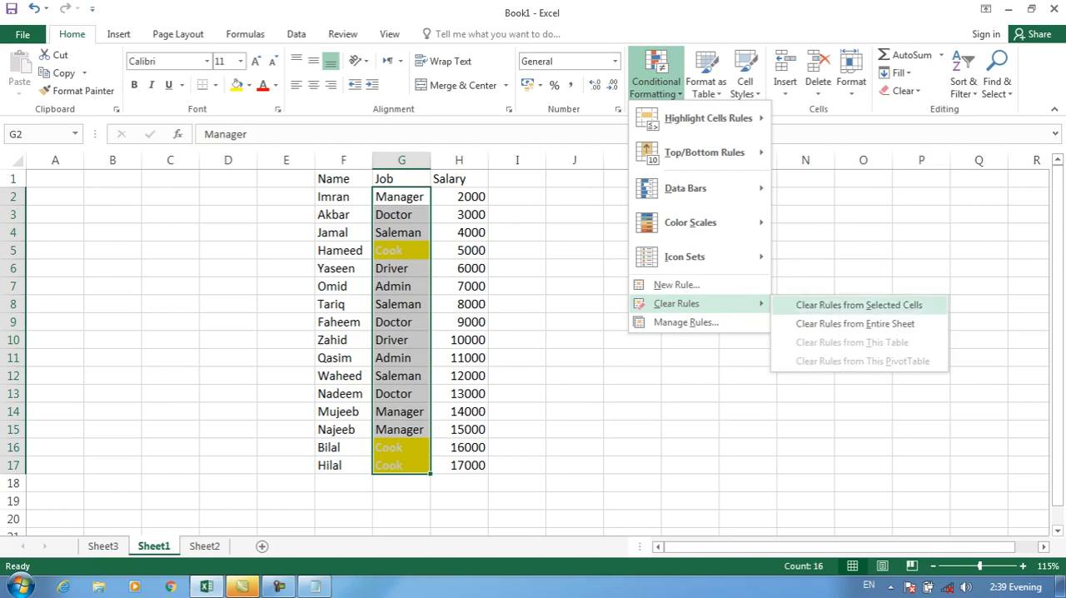
click(858, 305)
Examine the Dates Occurring periods and the Blanks condition of a "Format only cells that contain" rule, and close it without applying
click(656, 81)
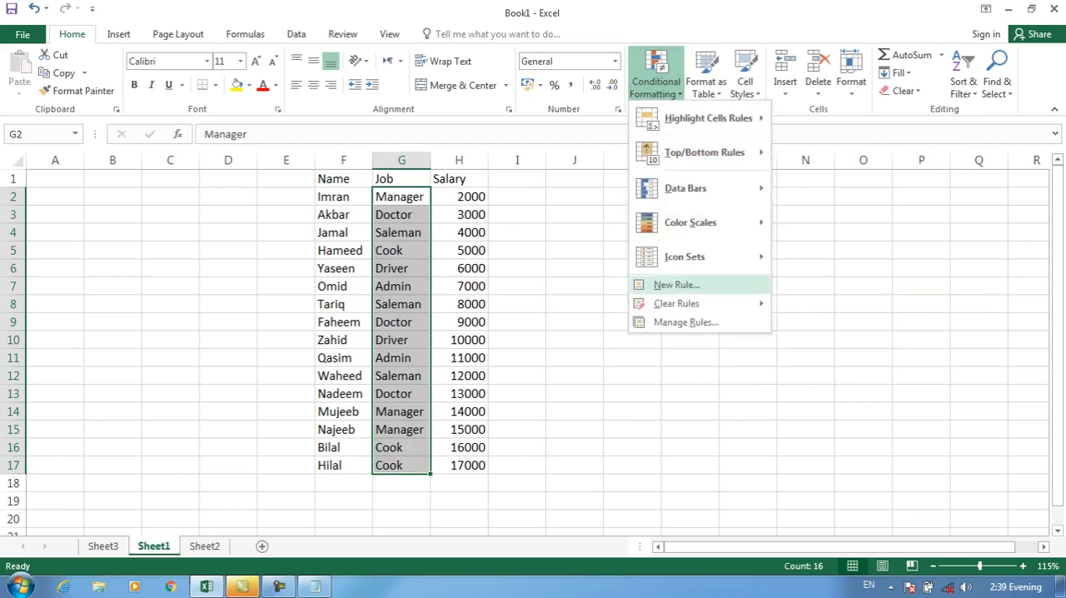
click(676, 284)
click(606, 68)
click(617, 188)
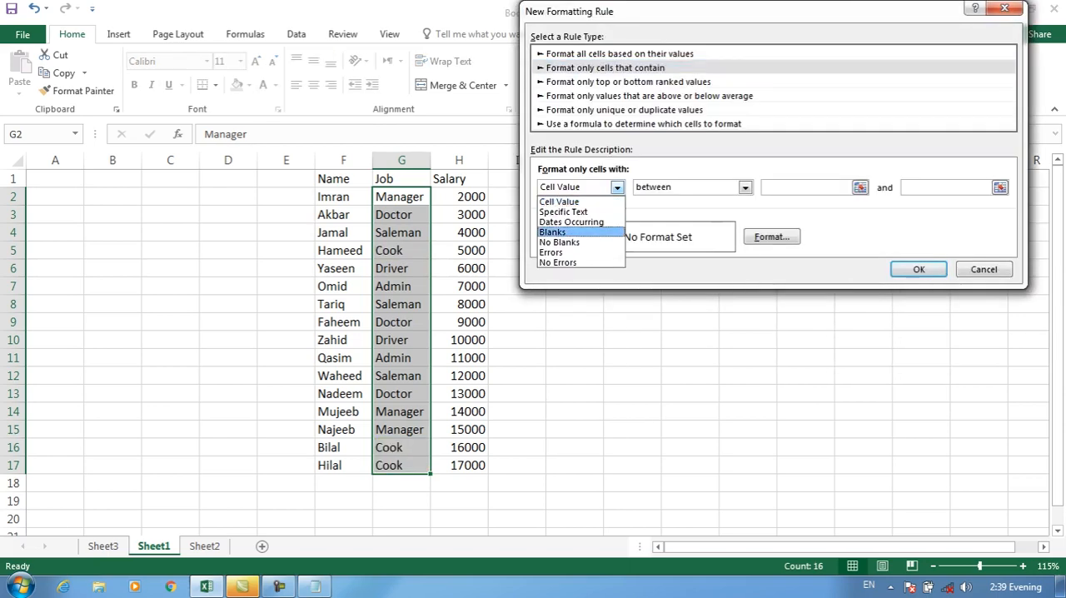
click(571, 222)
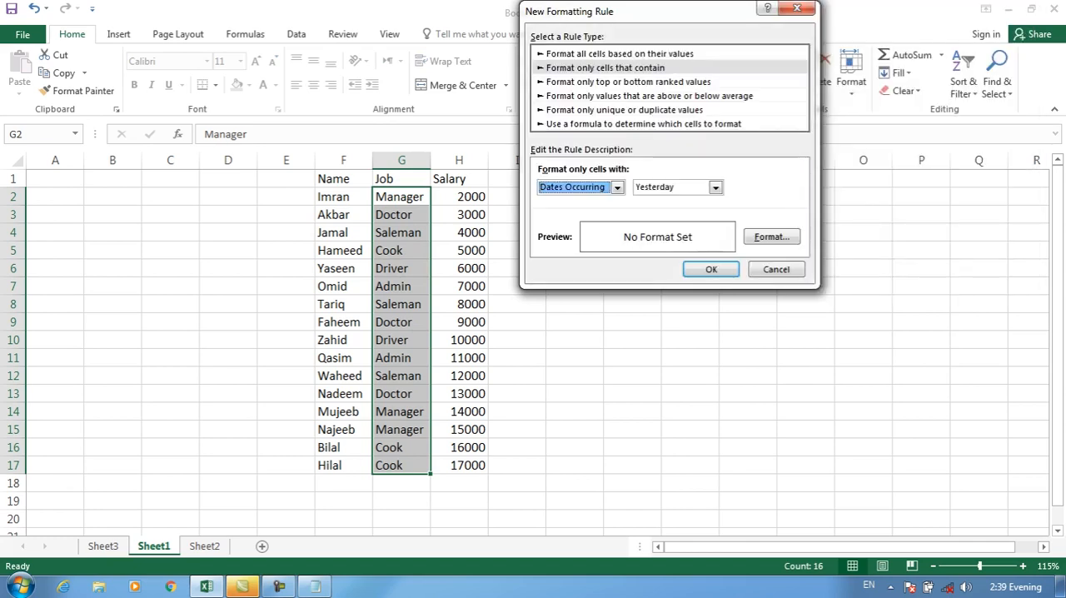
click(715, 187)
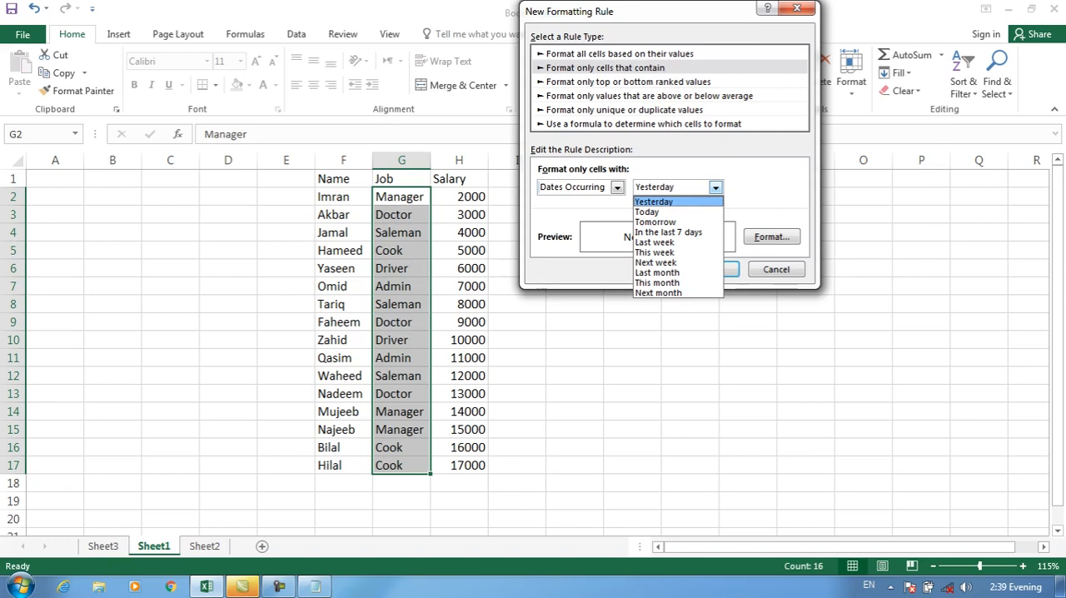
click(617, 186)
click(566, 233)
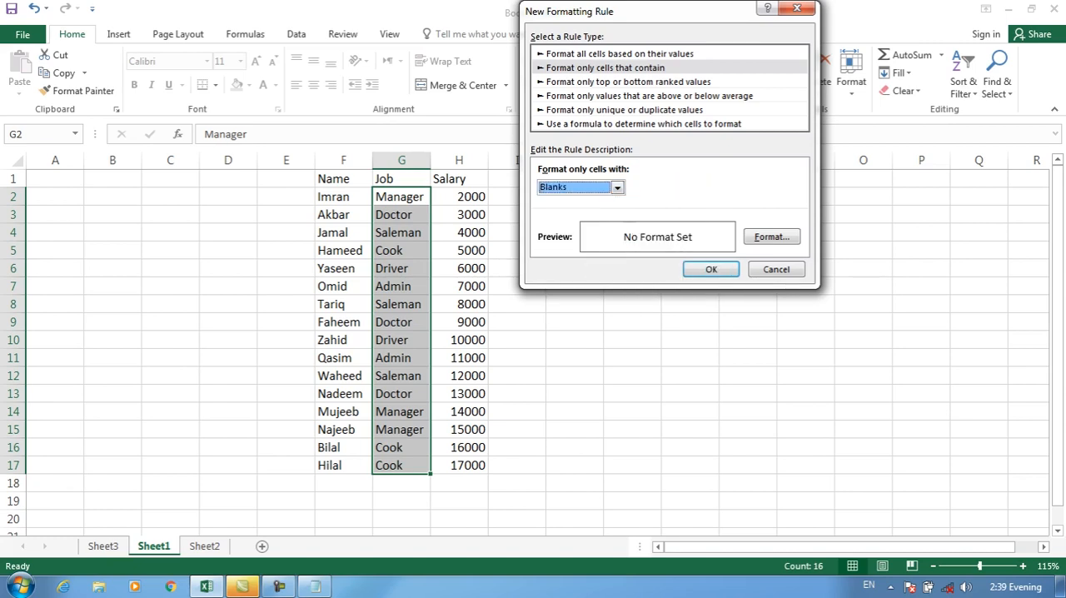
click(776, 269)
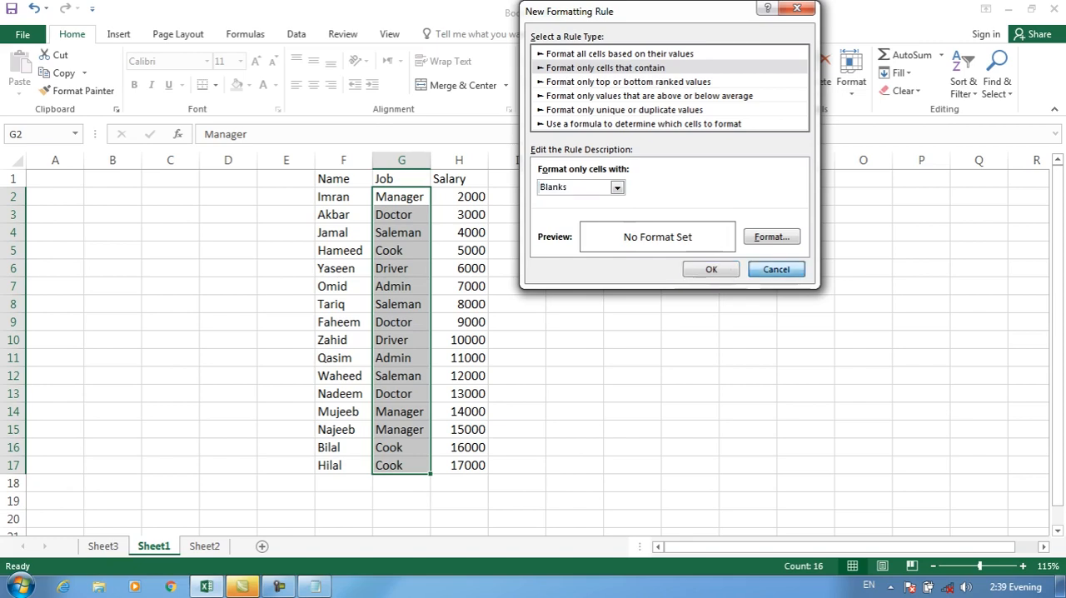
Delete the salaries in cells H6, H9, H13 and H17
click(458, 268)
key(Delete)
click(459, 322)
key(Delete)
click(459, 394)
key(Delete)
click(459, 429)
click(459, 466)
key(Delete)
key(Up)
key(Up)
key(Up)
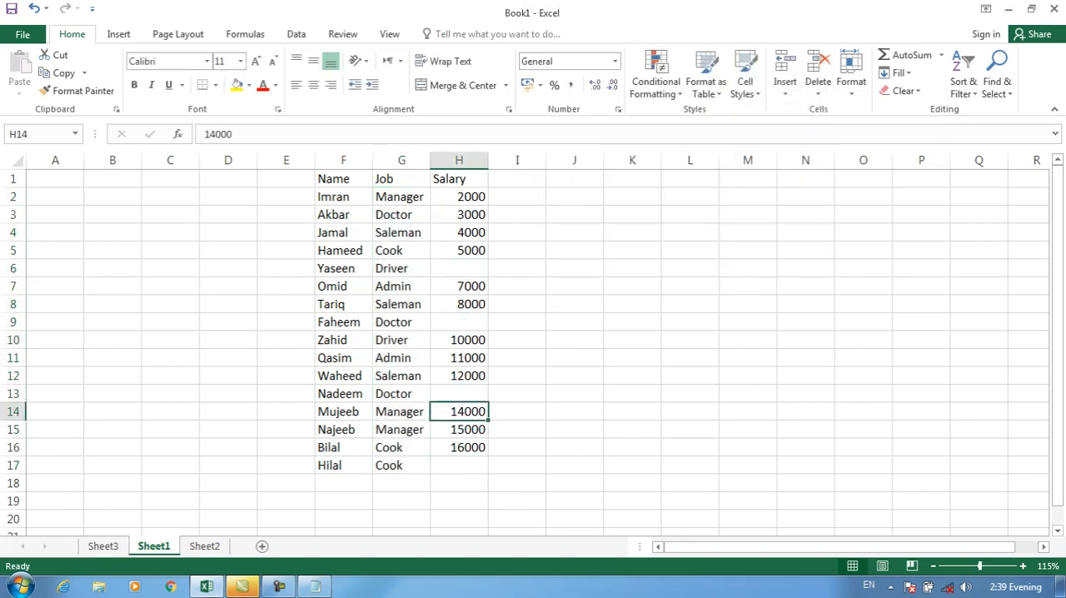
Start a "Format only cells that contain" rule for salary cells H2:H17 with the Blanks condition
drag(459, 196, 459, 448)
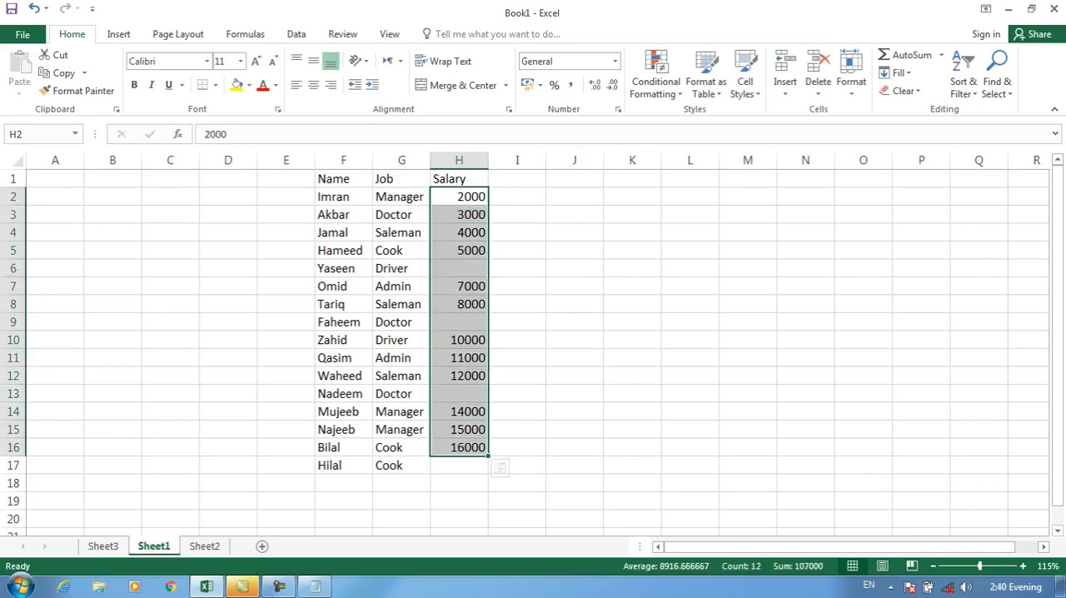
drag(458, 196, 459, 466)
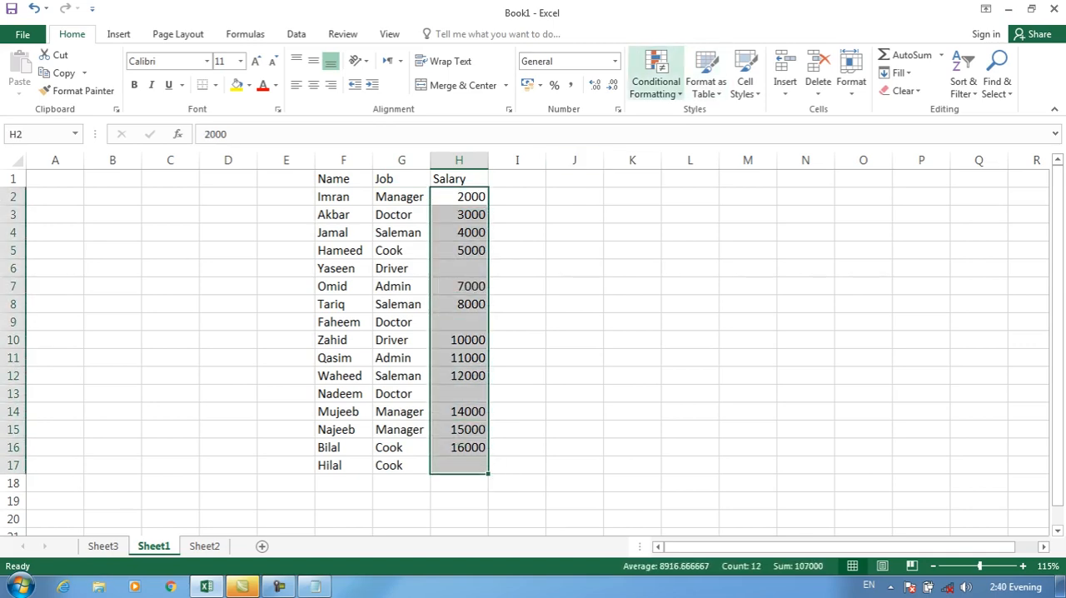
click(657, 83)
click(658, 283)
click(550, 67)
click(563, 187)
click(498, 231)
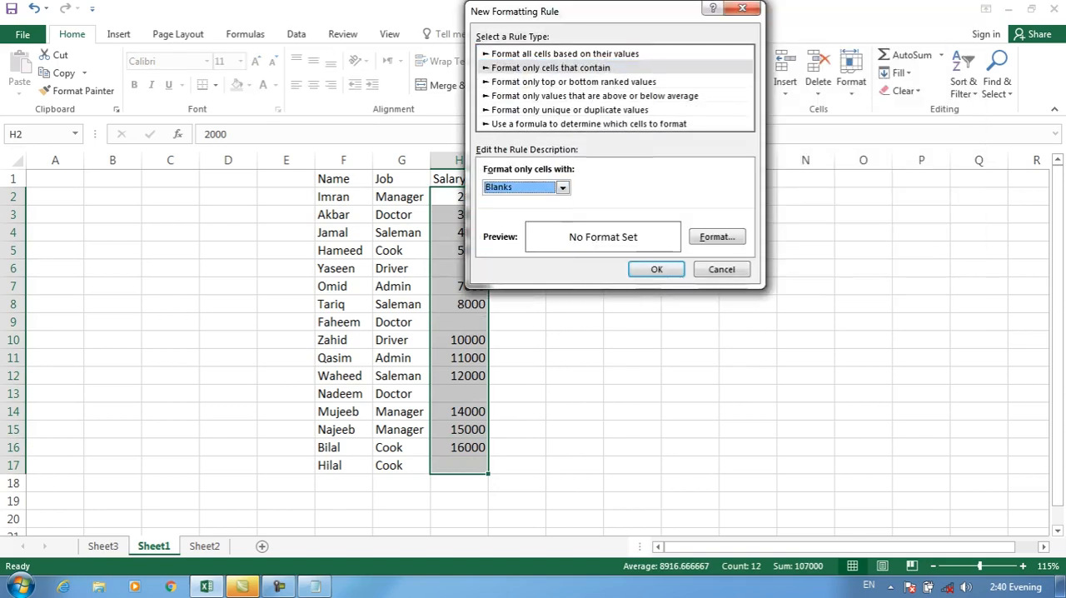
Give the Blanks rule a yellow fill and a red font, and apply it to the salary cells
click(717, 237)
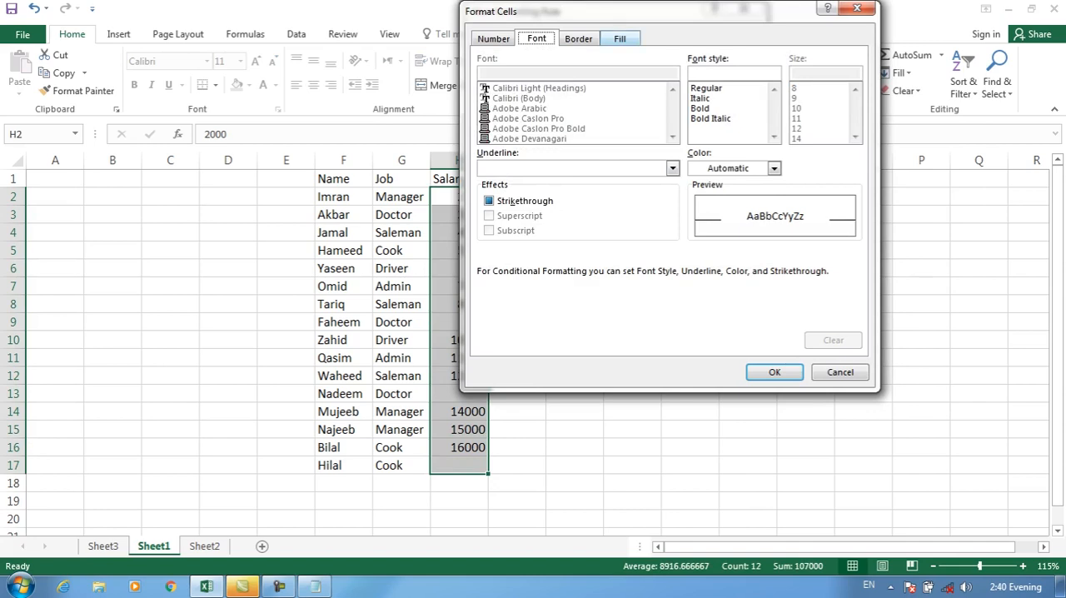
click(620, 38)
click(533, 191)
click(536, 38)
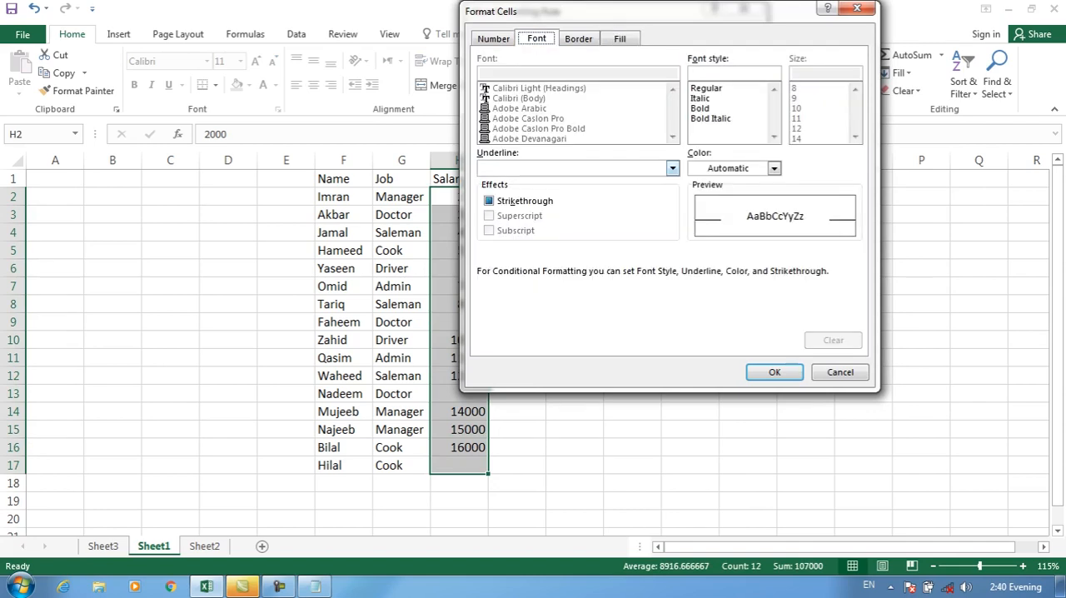
click(774, 168)
click(709, 306)
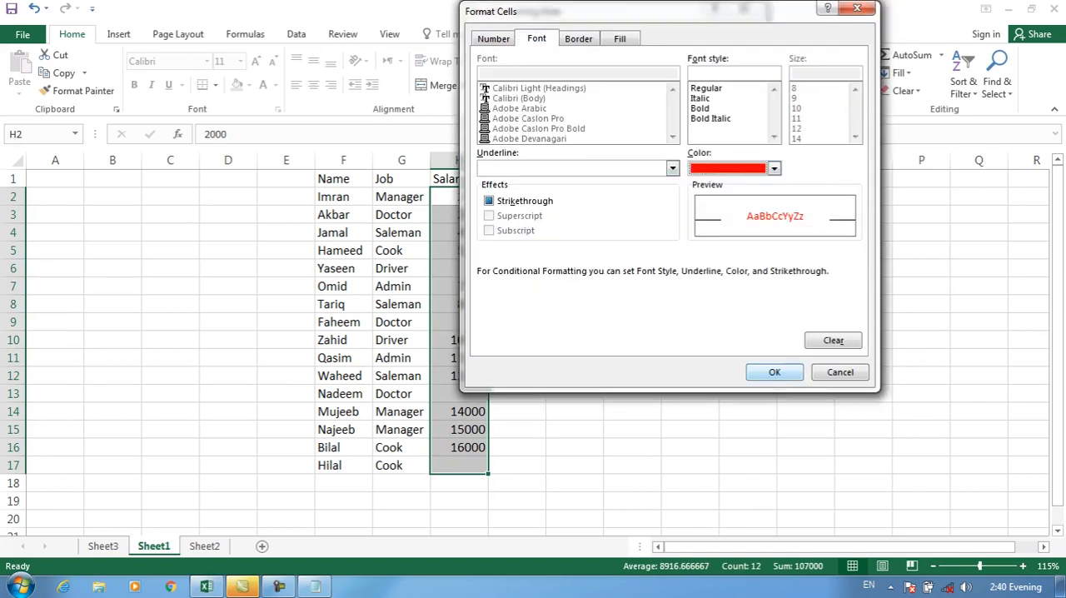
click(775, 372)
click(754, 269)
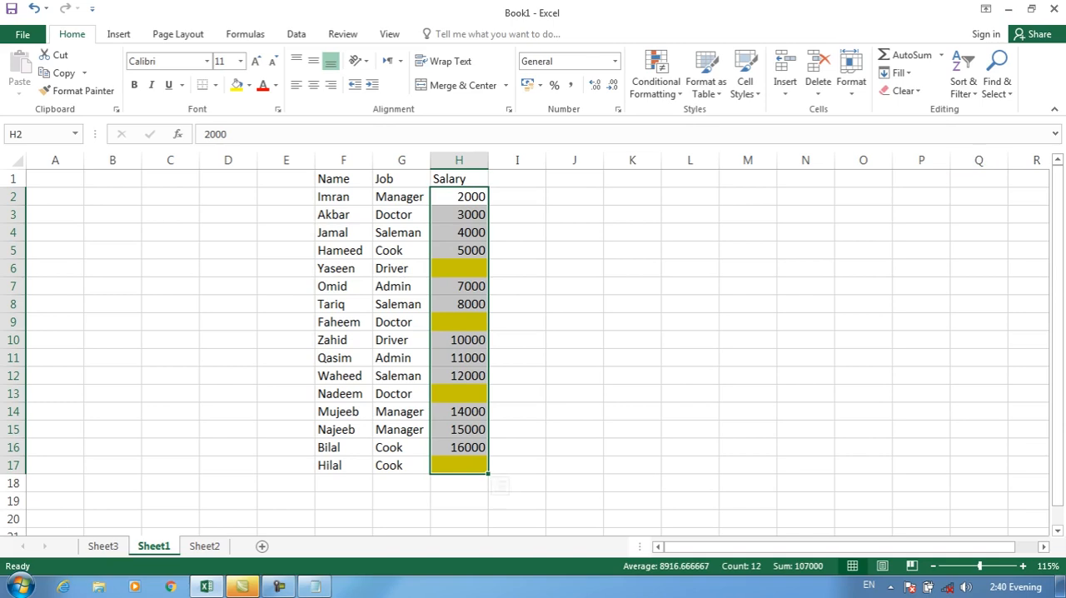
Clear the conditional formatting rules from the selected salary cells H2:H17
click(655, 82)
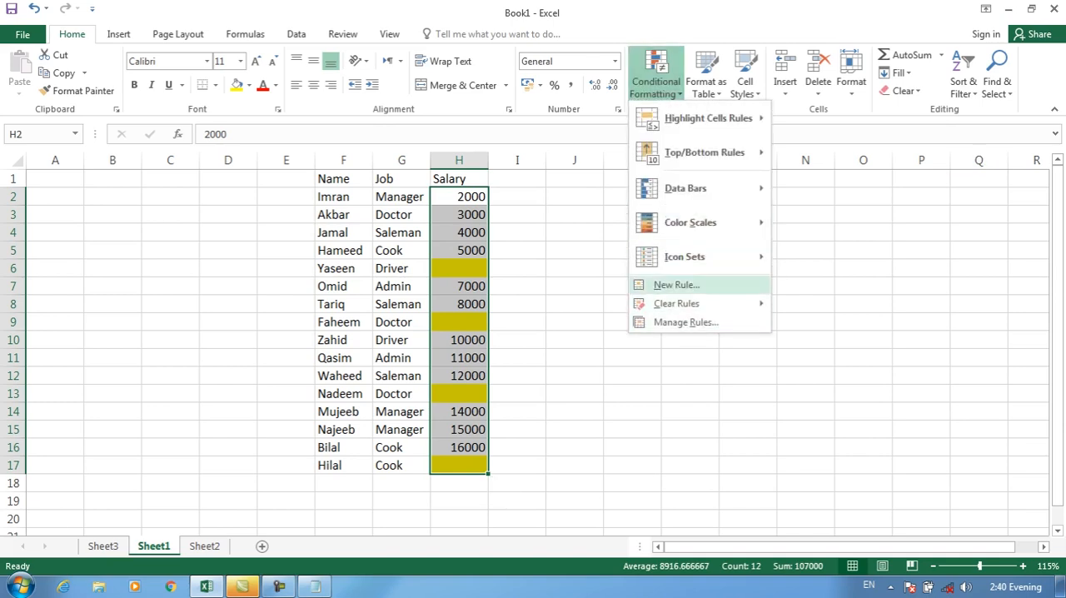
mouse_move(677, 303)
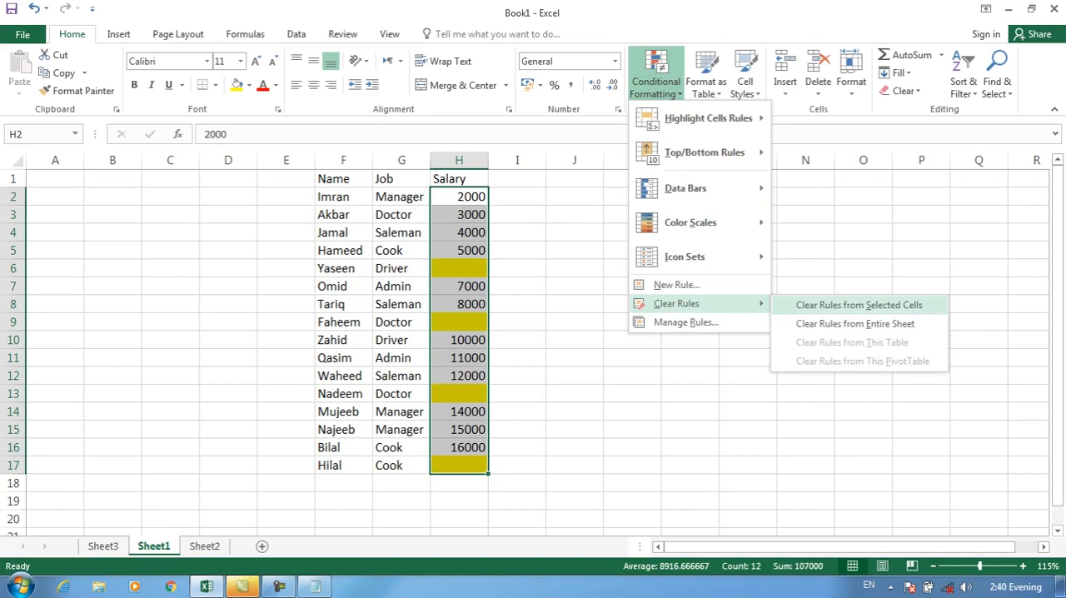
click(859, 305)
Start a "Format only cells that contain" rule for salary cells H2:H17 with the No Blanks condition
click(655, 81)
click(676, 285)
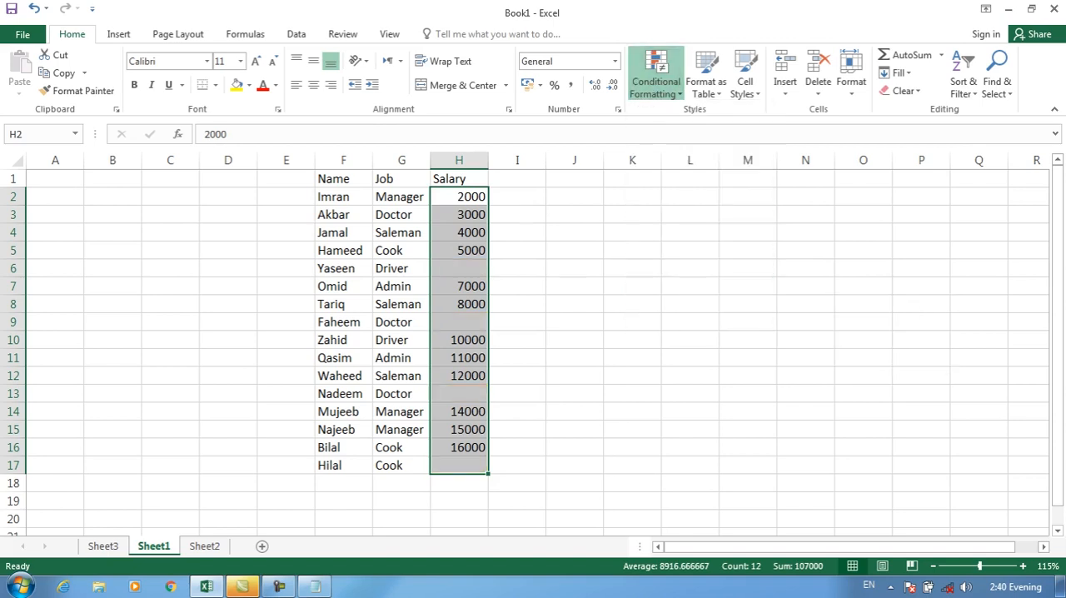
click(497, 68)
click(507, 186)
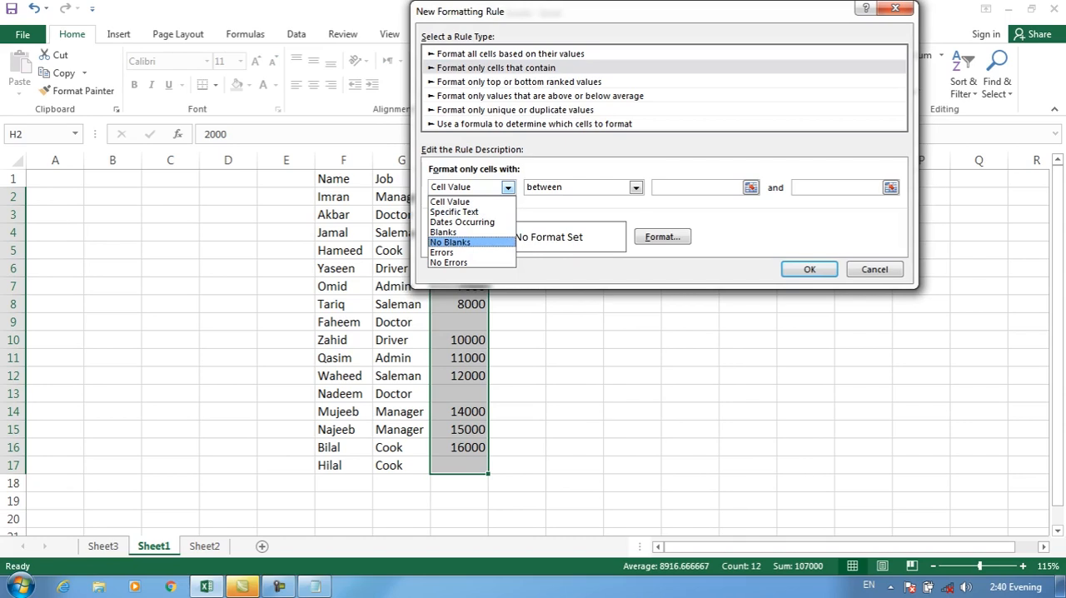
click(450, 241)
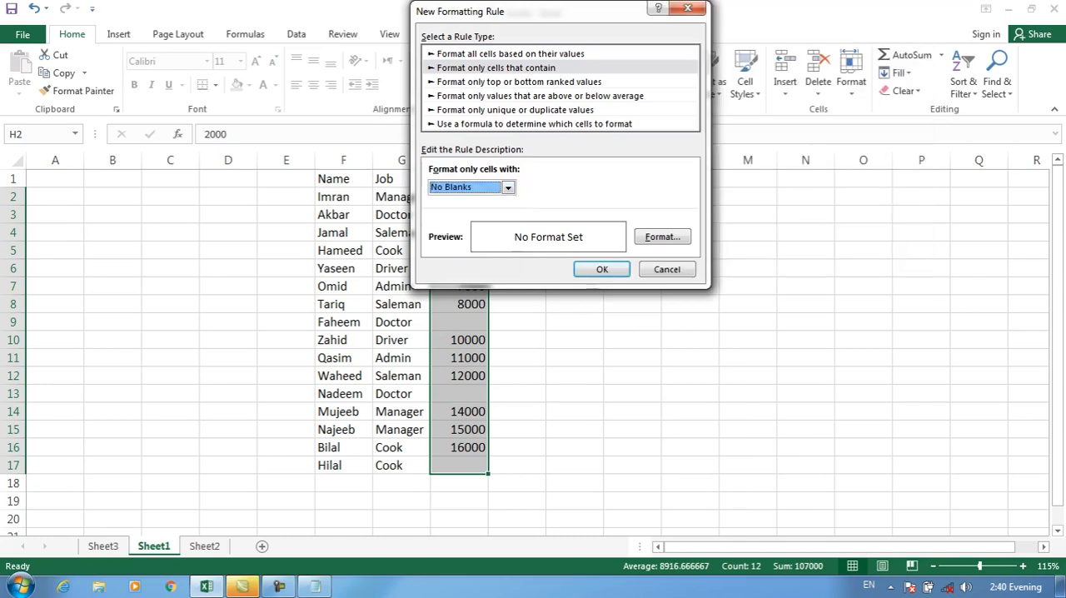
Give the No Blanks rule a dark blue fill and a white font, and apply it to the salary cells
click(662, 237)
click(566, 38)
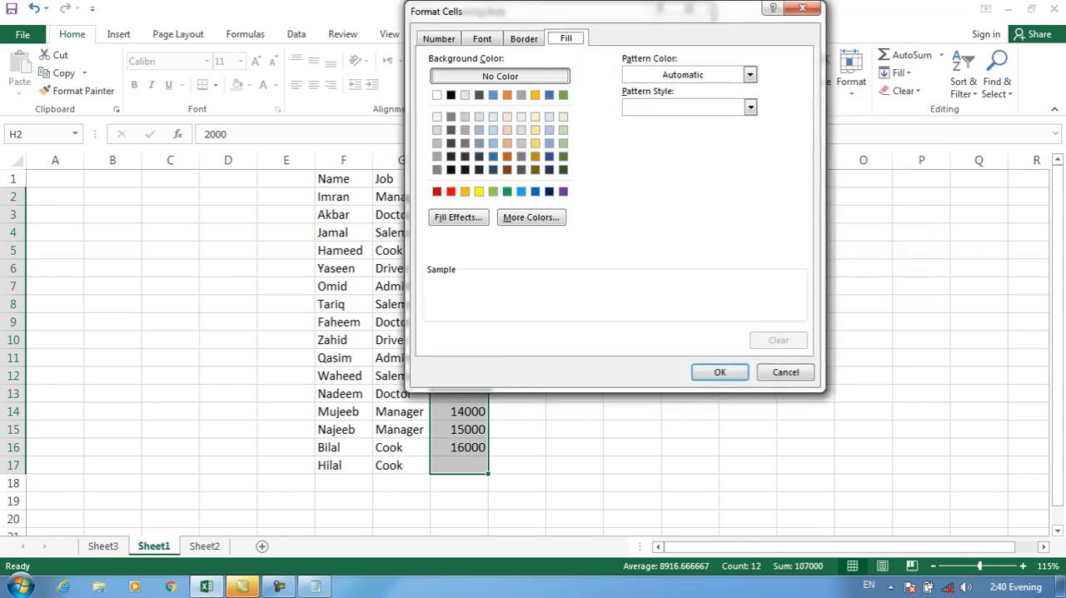
click(535, 192)
click(549, 191)
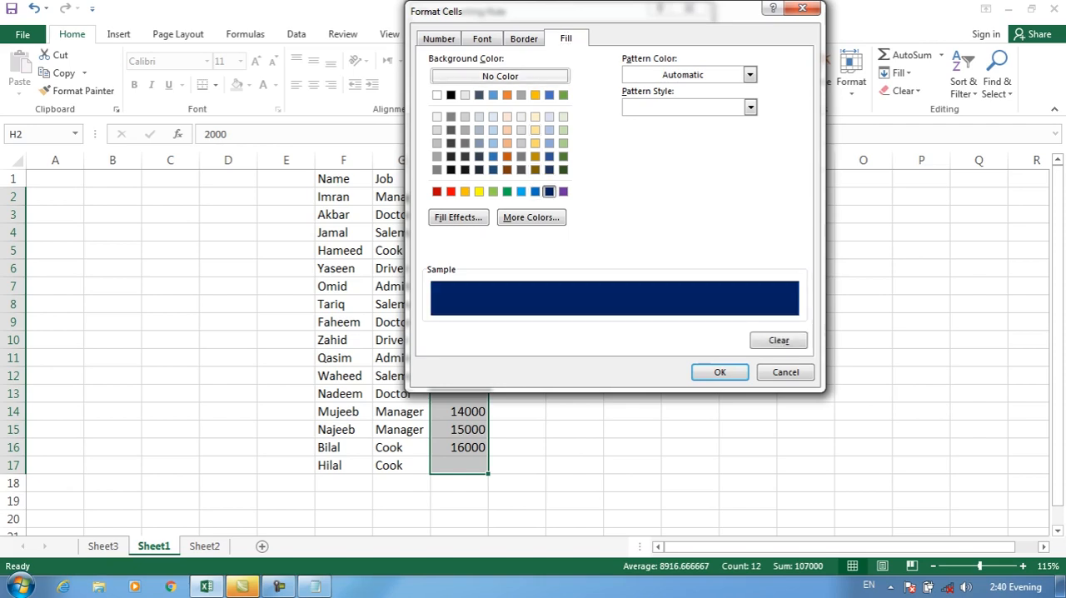
click(439, 39)
click(483, 39)
click(524, 38)
click(482, 38)
click(719, 167)
click(719, 167)
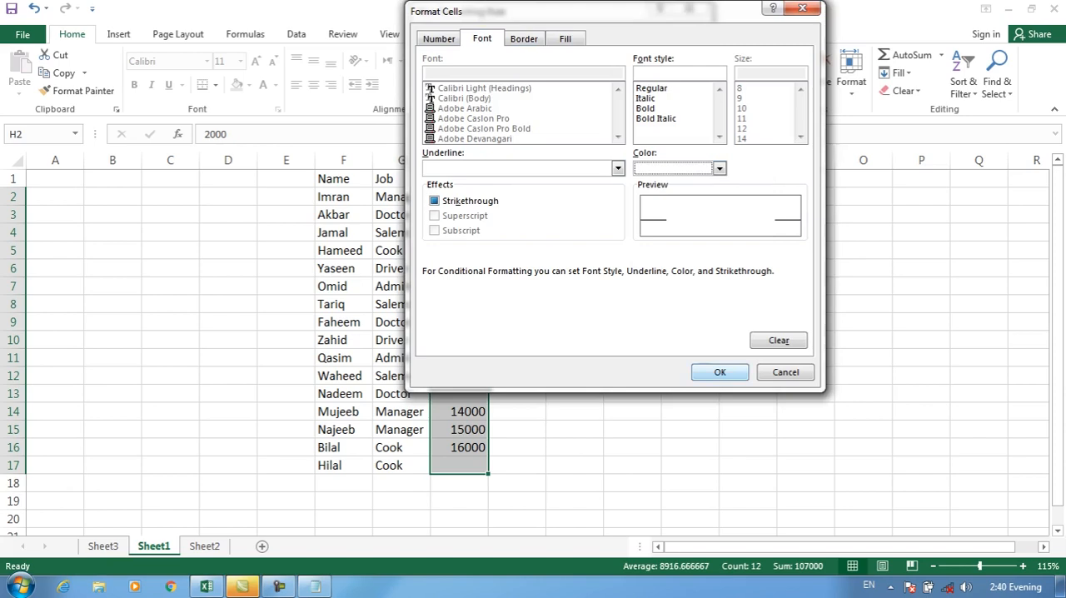
click(720, 371)
click(601, 269)
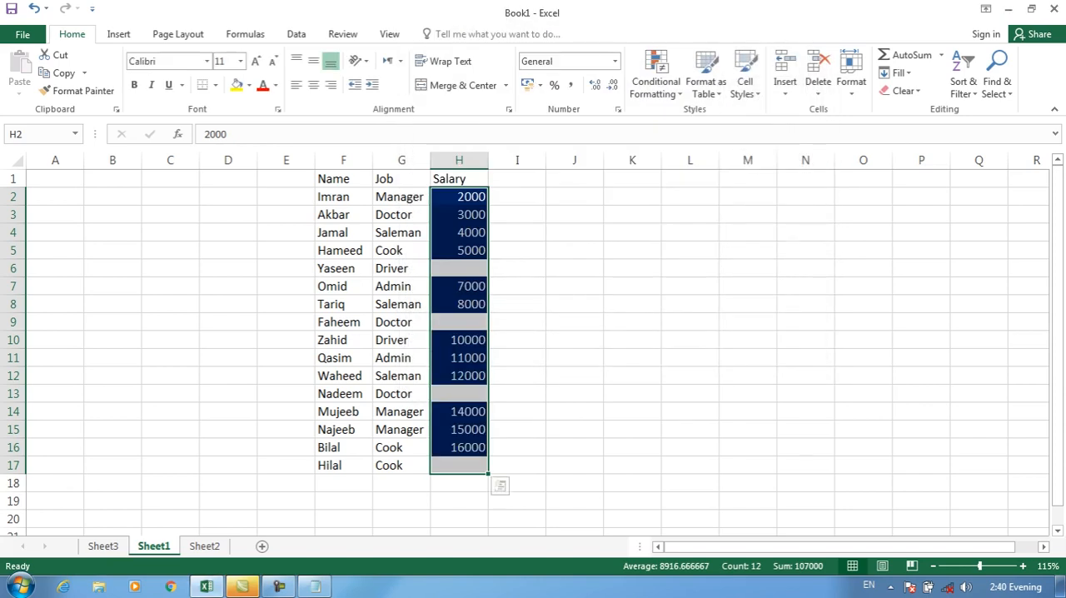
Inspect the unformatted blank salary cells, and clear the conditional formatting rules from H2:H17
click(517, 286)
click(459, 268)
click(458, 323)
drag(459, 376, 512, 393)
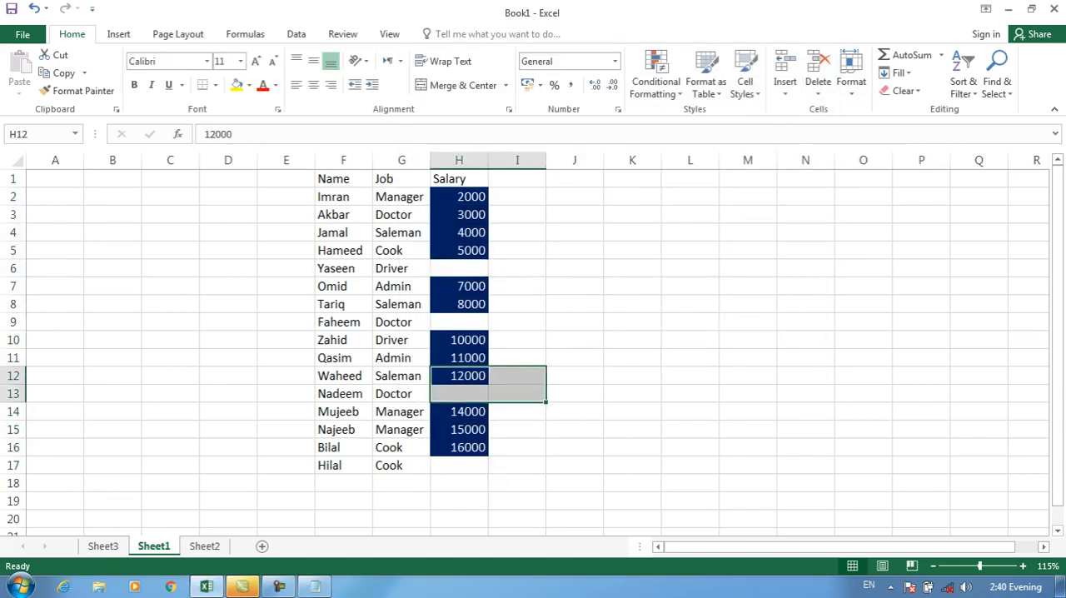
drag(459, 197, 458, 465)
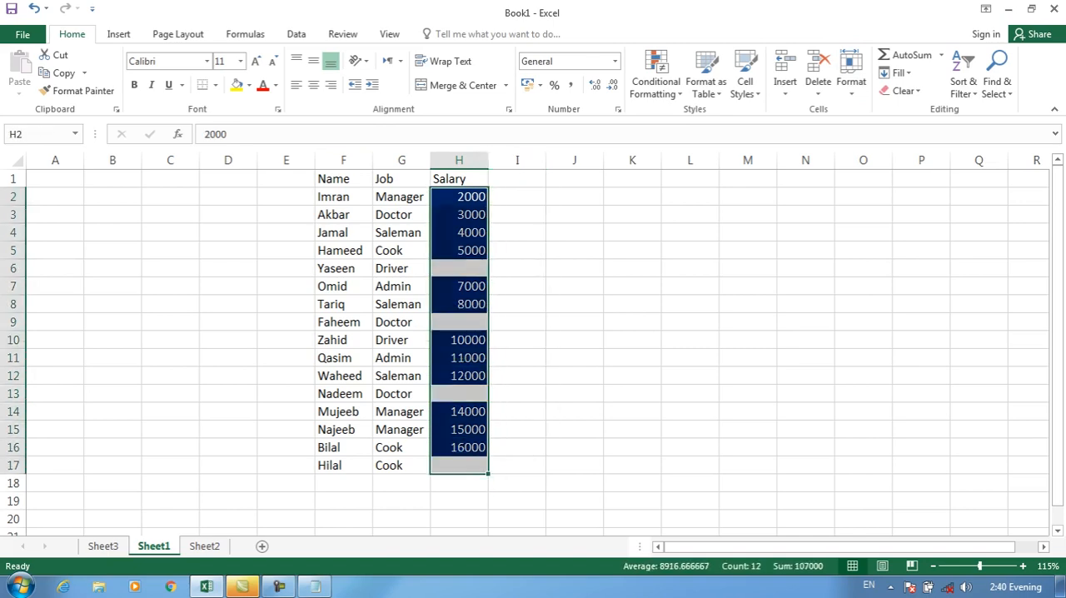
click(656, 81)
mouse_move(677, 303)
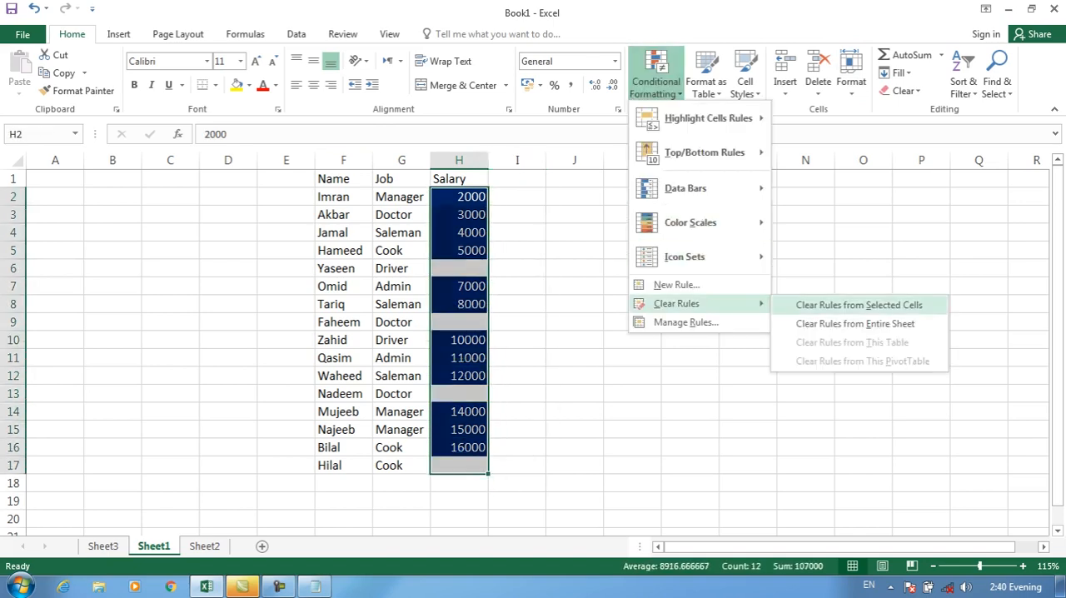
click(859, 305)
click(656, 81)
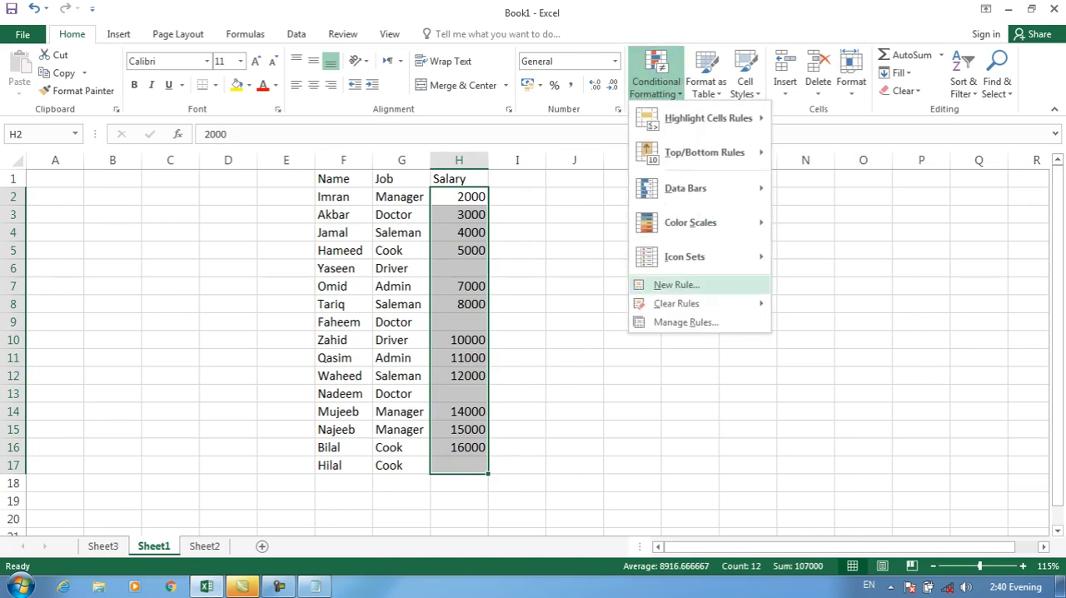
click(676, 285)
click(442, 68)
click(453, 187)
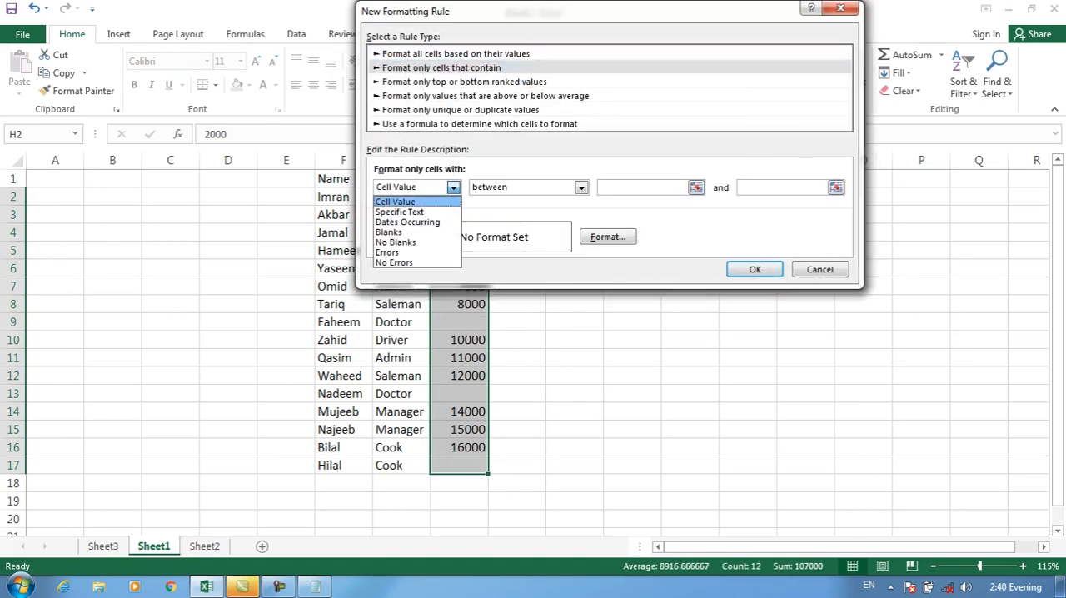
click(392, 252)
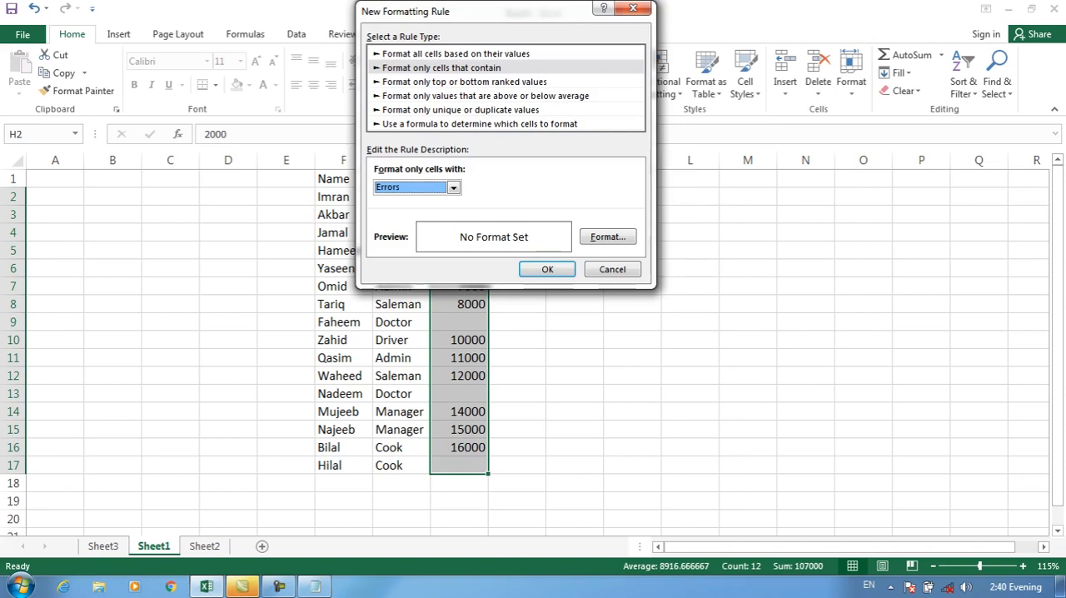
click(612, 269)
Add the column headers Bones in I1 and Total in J1
click(518, 180)
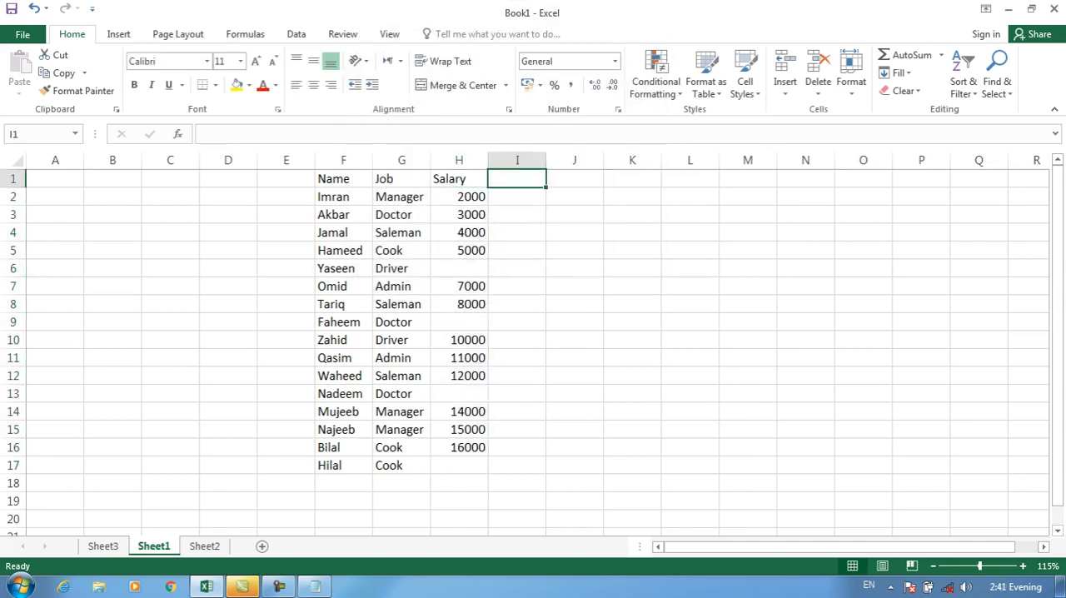
text(Bones)
key(Tab)
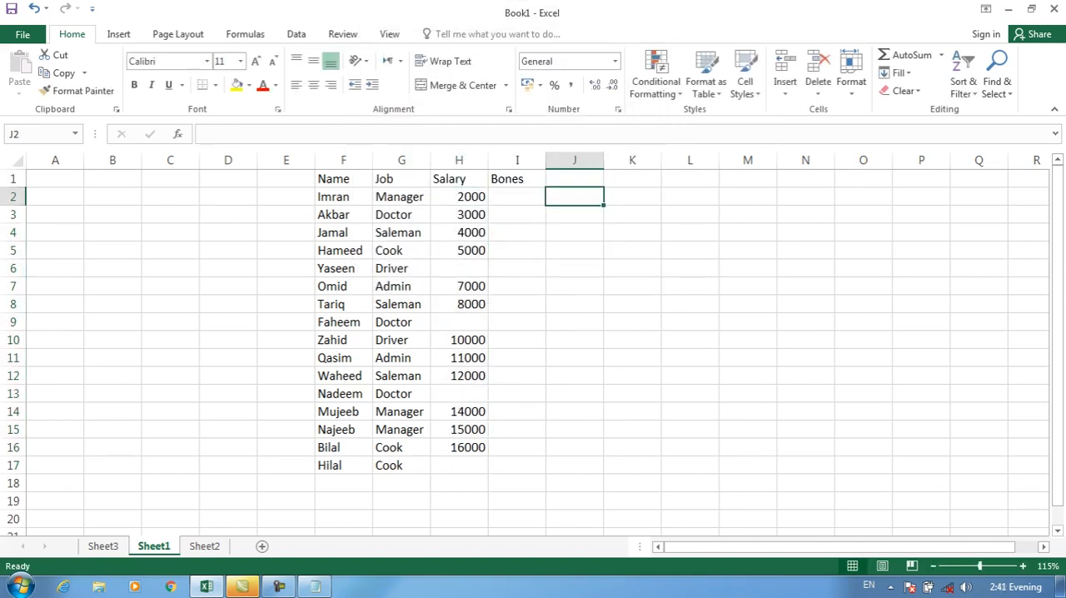
text(Total)
key(Return)
Fill the empty salary cells with 1000 in H6, 3000 in H9, 4000 in H13 and 500 in H17
click(459, 269)
text(1000)
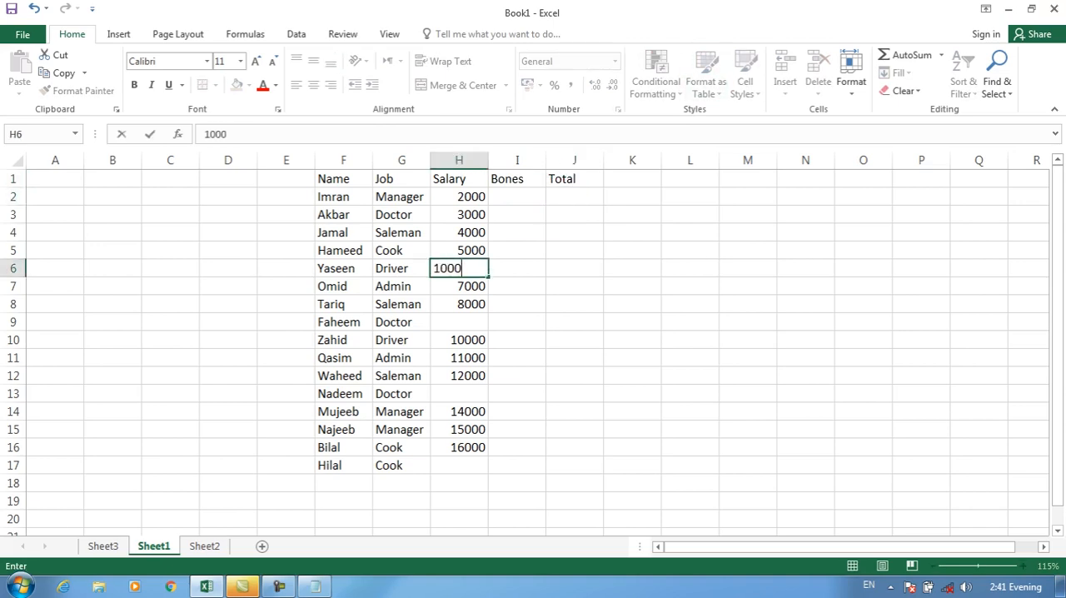
key(Return)
key(Return)
key(Return)
text(3000)
key(Return)
key(Return)
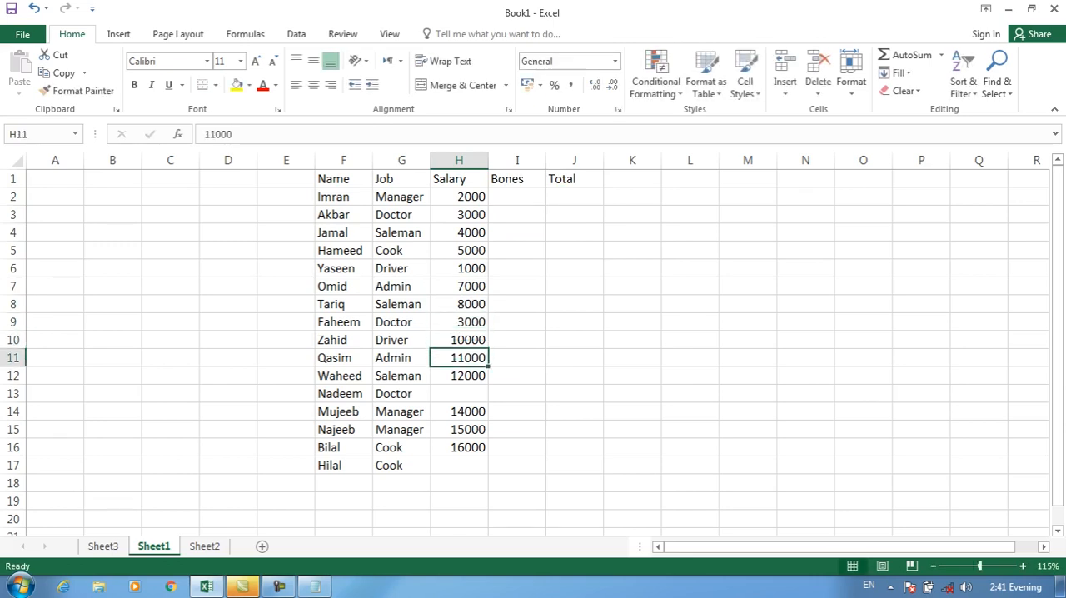
key(Return)
key(Return)
text(4000)
key(Return)
key(Return)
key(Return)
key(Return)
text(500)
key(Return)
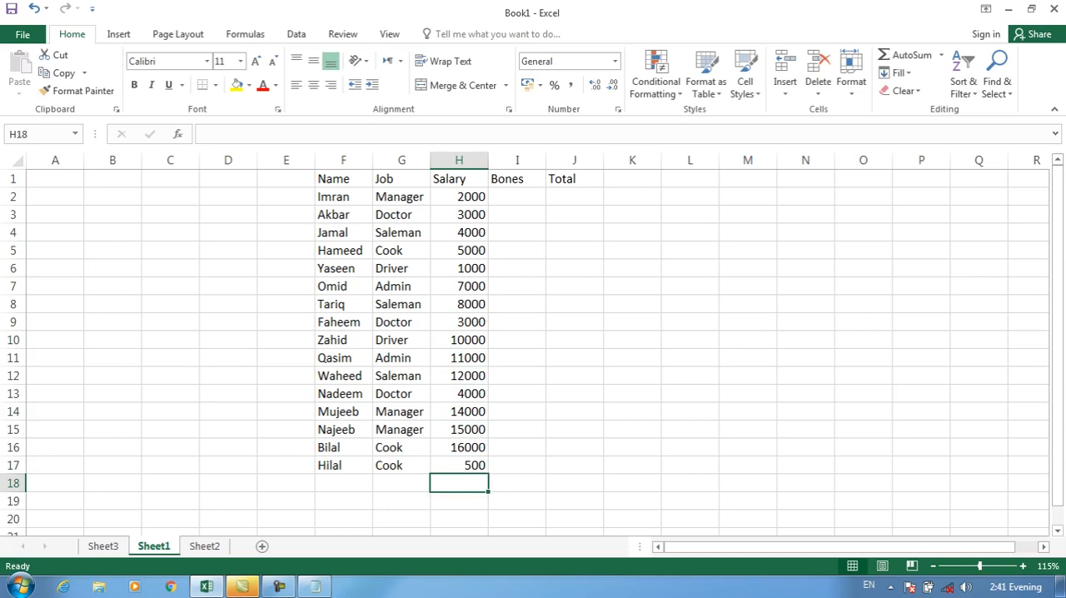
Enter 100, 200 and 300 in I2:I4 of the Bones column and extend the series down to I17
click(518, 215)
click(518, 197)
text(100)
key(Return)
text(200)
key(Return)
text(300)
key(Return)
click(517, 197)
drag(517, 197, 545, 468)
Replace the Bones value in I9 with a surname as text
click(517, 323)
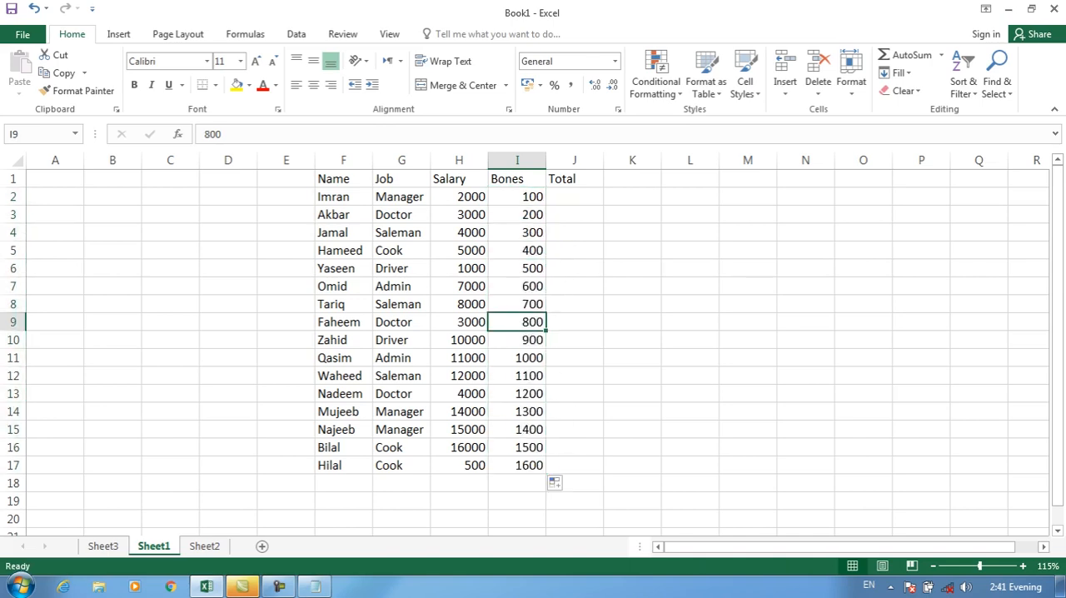
text(khan)
key(Tab)
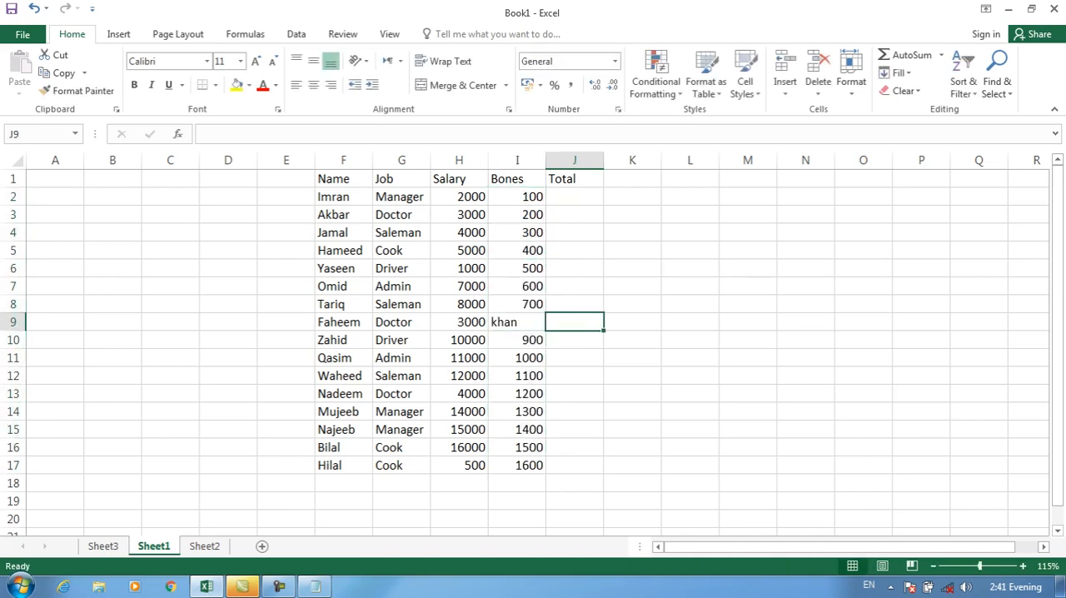
Enter the formula =H9+I9 in Total cell J9 and check the cells it refers to
text(=)
key(Left)
key(Left)
text(+)
key(Left)
key(Return)
click(574, 323)
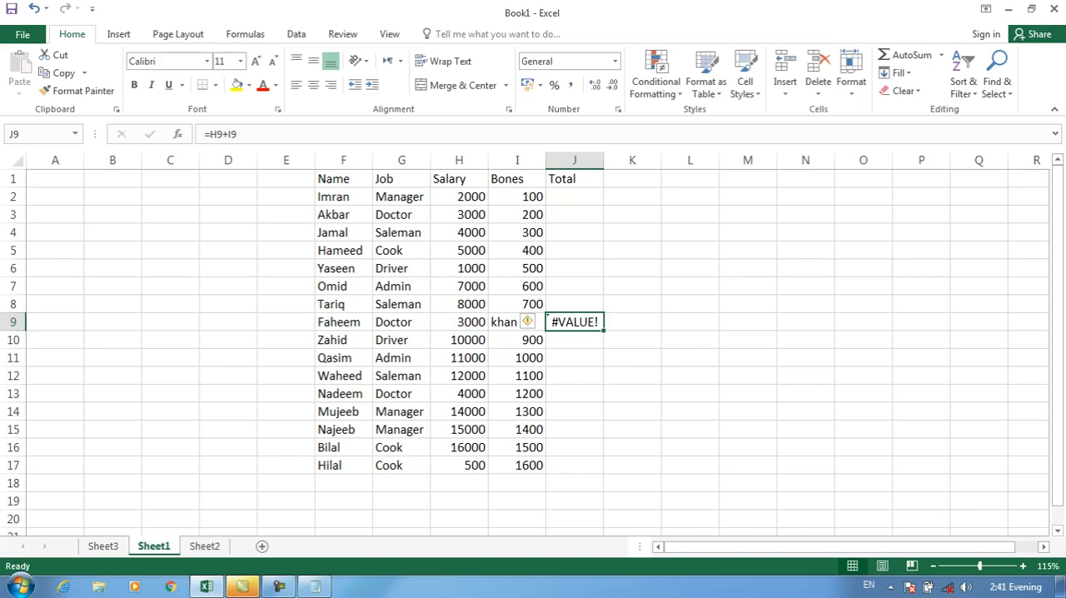
key(Left)
key(Left)
key(Right)
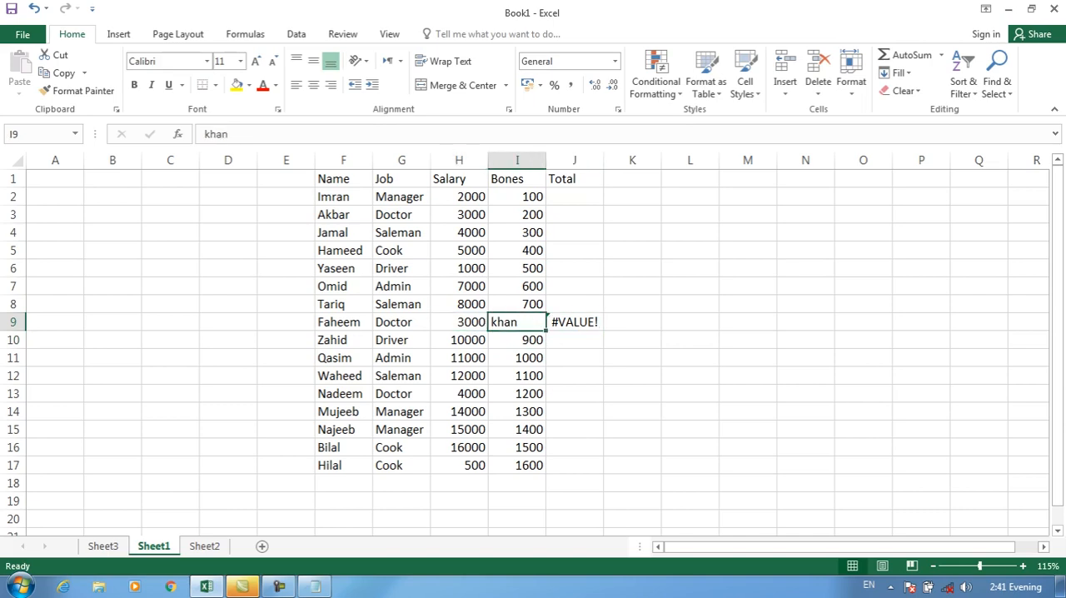
key(Right)
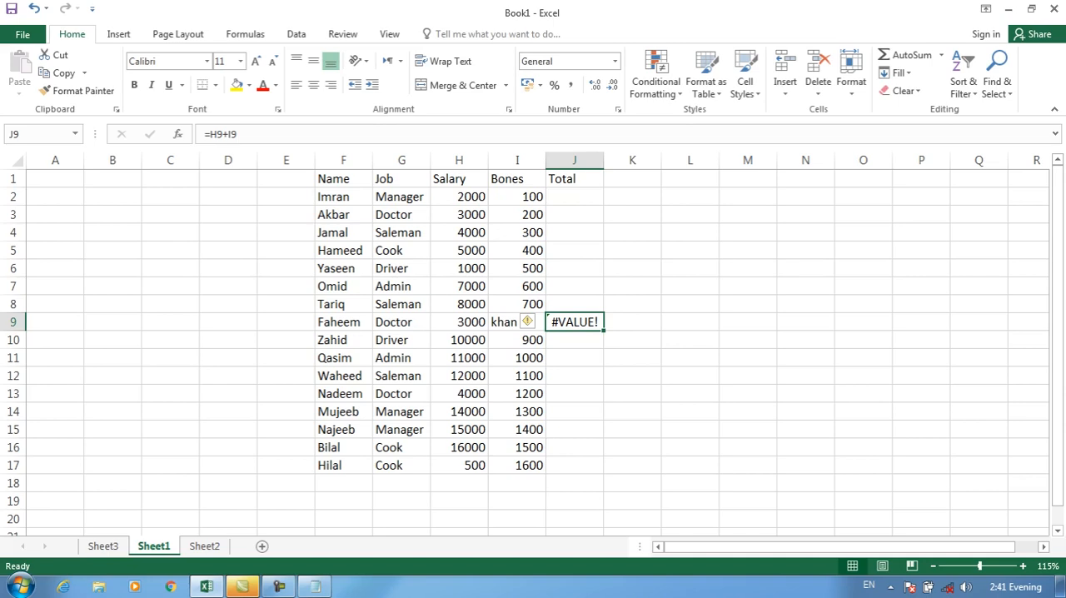
Total the first row in J2 with =SUM(H2:I2) and copy the formula down to J8 only
click(574, 197)
key(alt+equal)
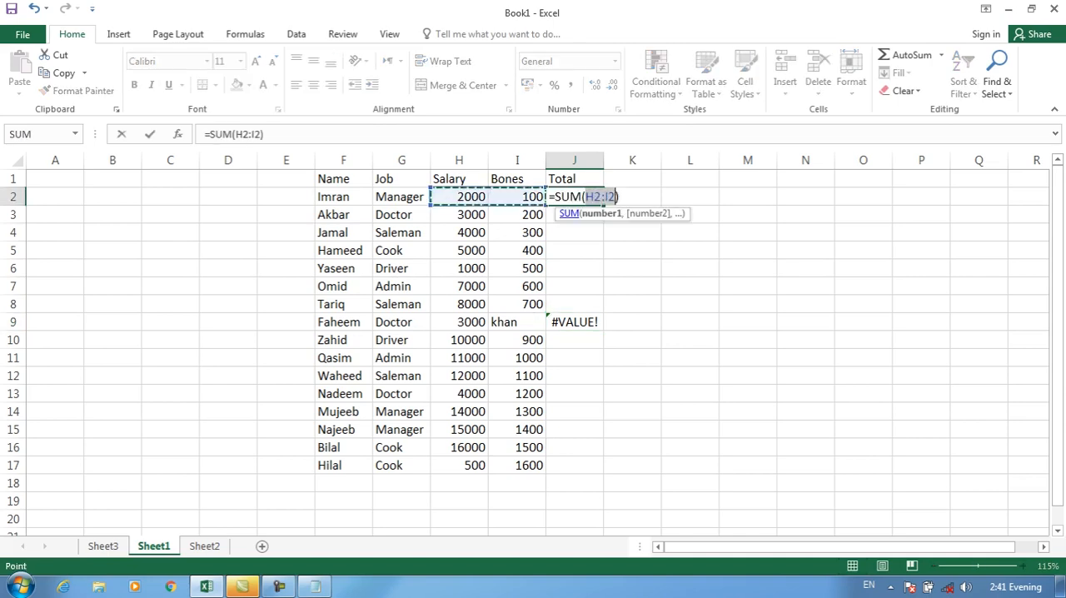
key(Return)
key(Up)
drag(603, 205, 603, 492)
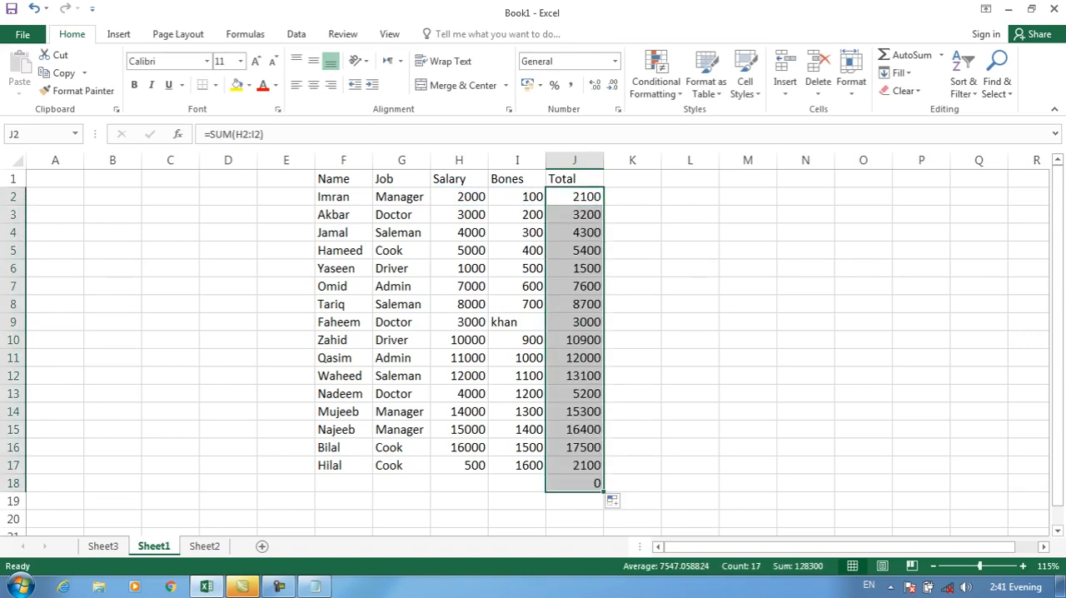
key(ctrl+z)
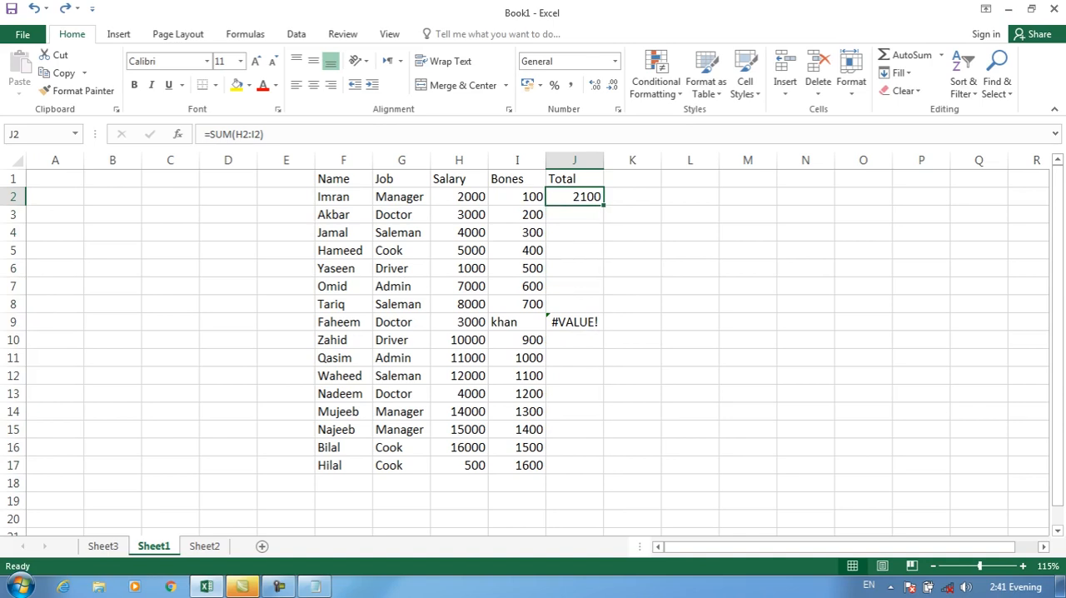
drag(604, 205, 603, 313)
Sum the salary and Bones values of row 10 in J10 and copy the formula down to J17
click(575, 340)
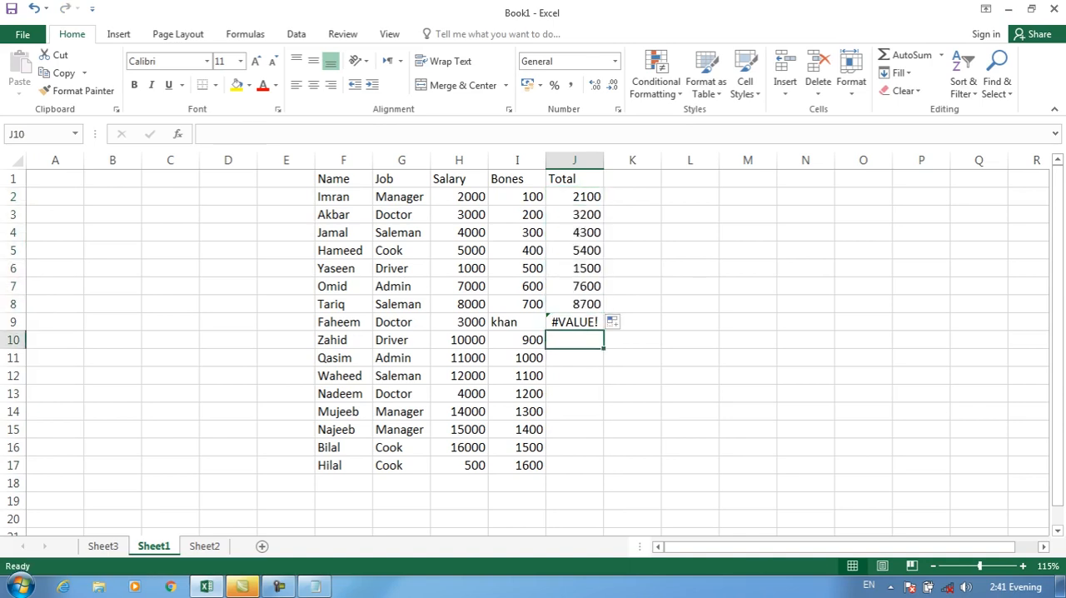
text(=)
key(BackSpace)
key(Escape)
key(Down)
key(Down)
key(Up)
key(Up)
key(alt+equal)
key(Return)
key(Up)
drag(604, 348, 601, 468)
Replace the Bones value in I5 with the text "sdfds"
click(575, 250)
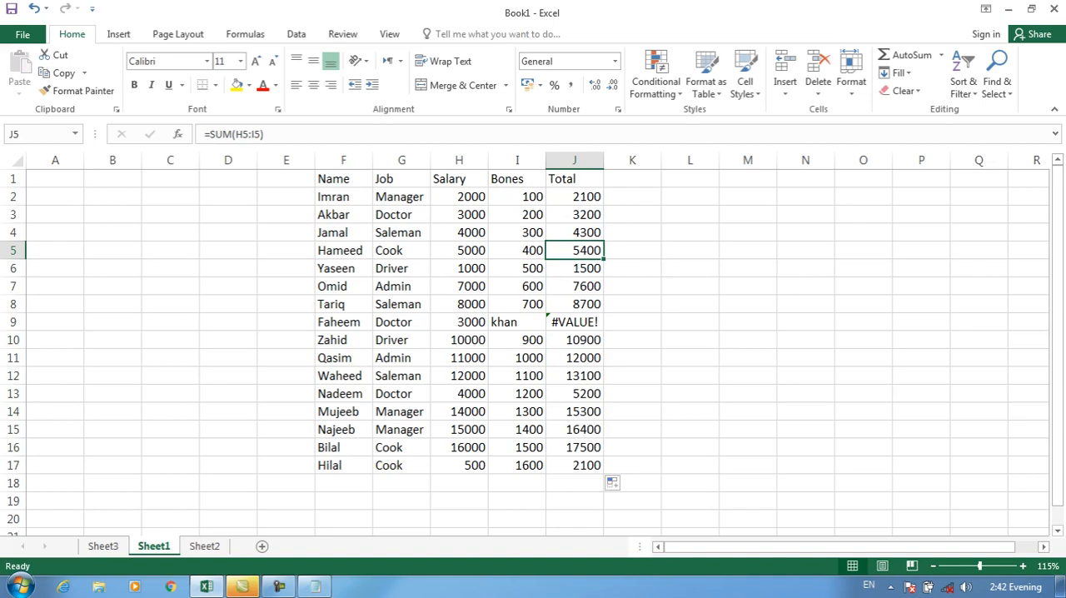
key(Left)
text(sdfds)
key(Right)
key(Right)
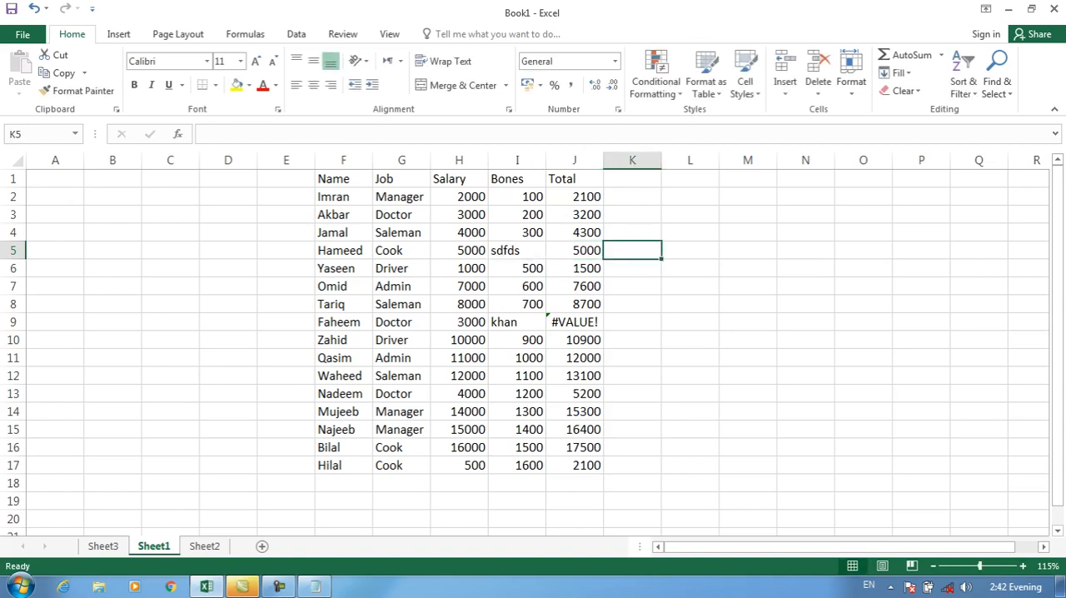
Replace the SUM formula in Total cell J5 with =H5+I5
key(Left)
key(Left)
key(Right)
text(=)
key(Left)
key(Left)
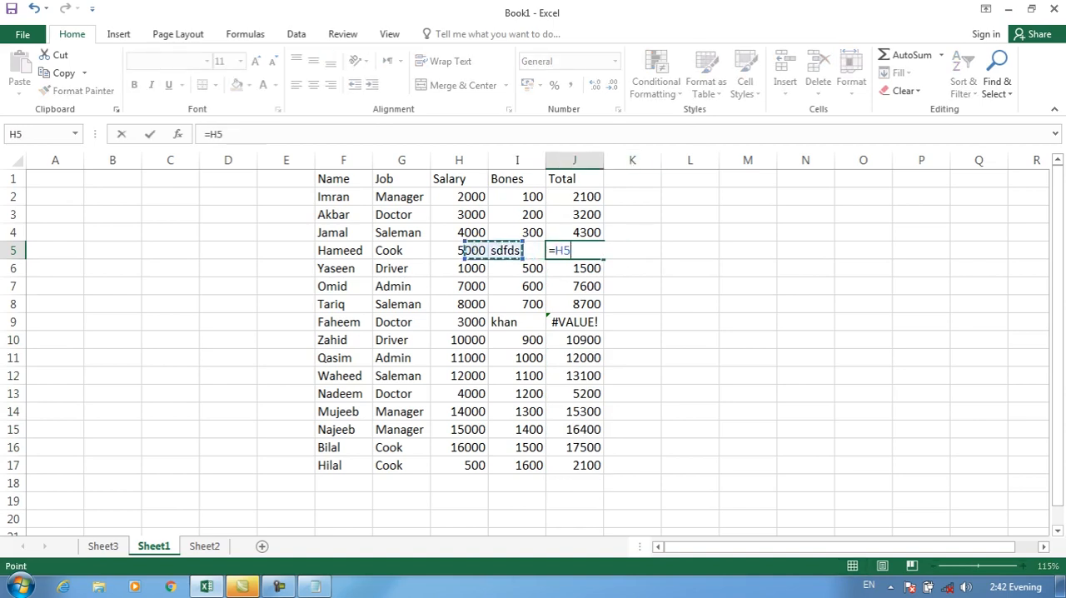
text(+)
key(Left)
key(Return)
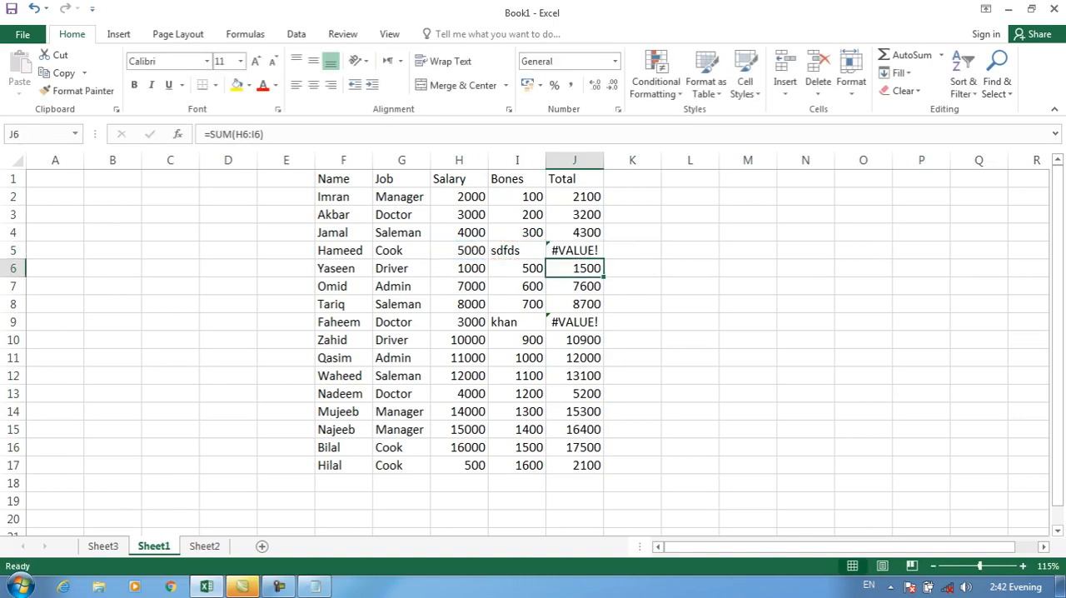
key(Down)
key(Down)
key(Down)
key(Down)
key(Down)
key(Down)
key(Down)
key(Down)
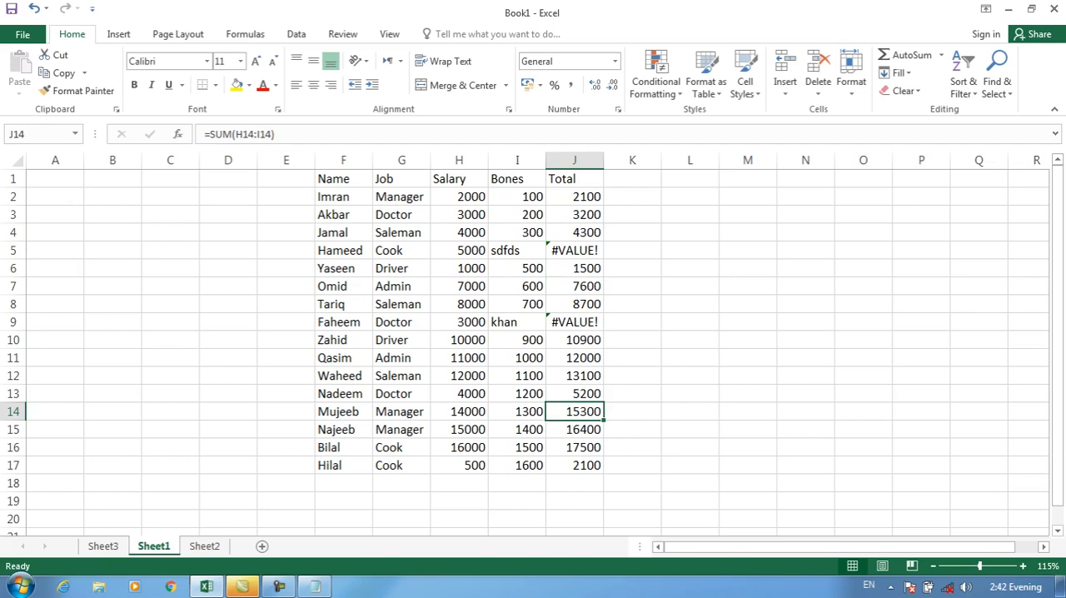
text(=)
key(Left)
key(Left)
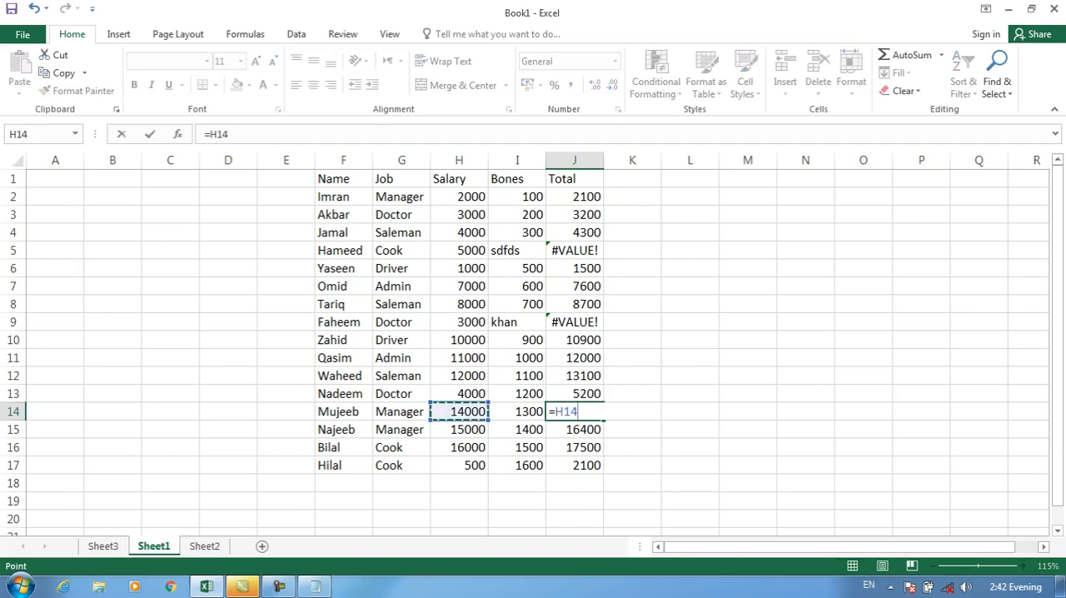
key(BackSpace)
key(BackSpace)
key(BackSpace)
key(BackSpace)
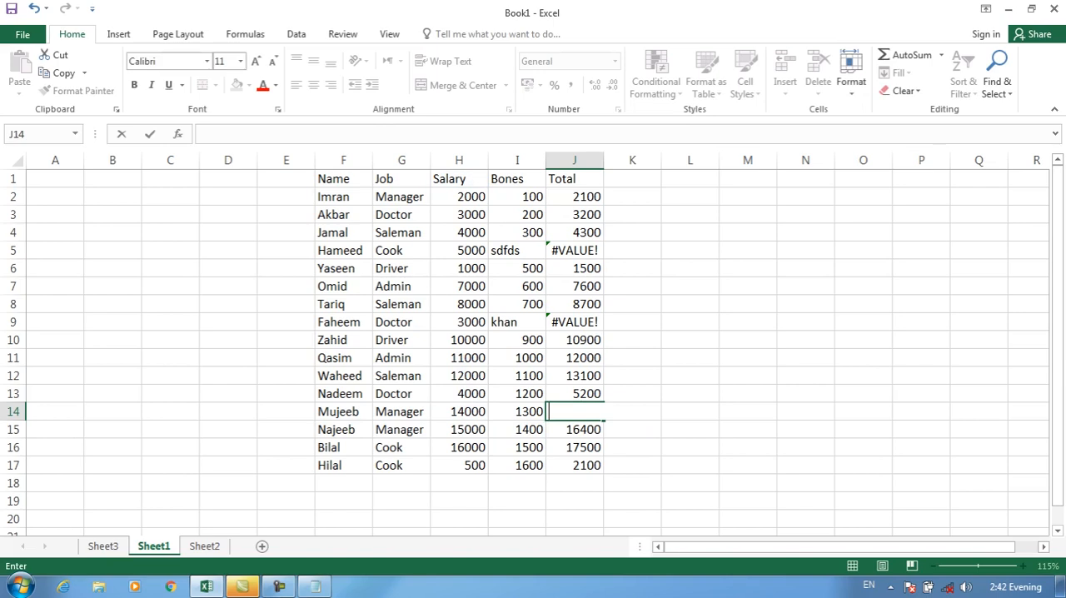
Replace the Bones value in I14 with the text "dsfsdf" and enter =H14+I14 in Total cell J14
key(Left)
text(dsfsdf)
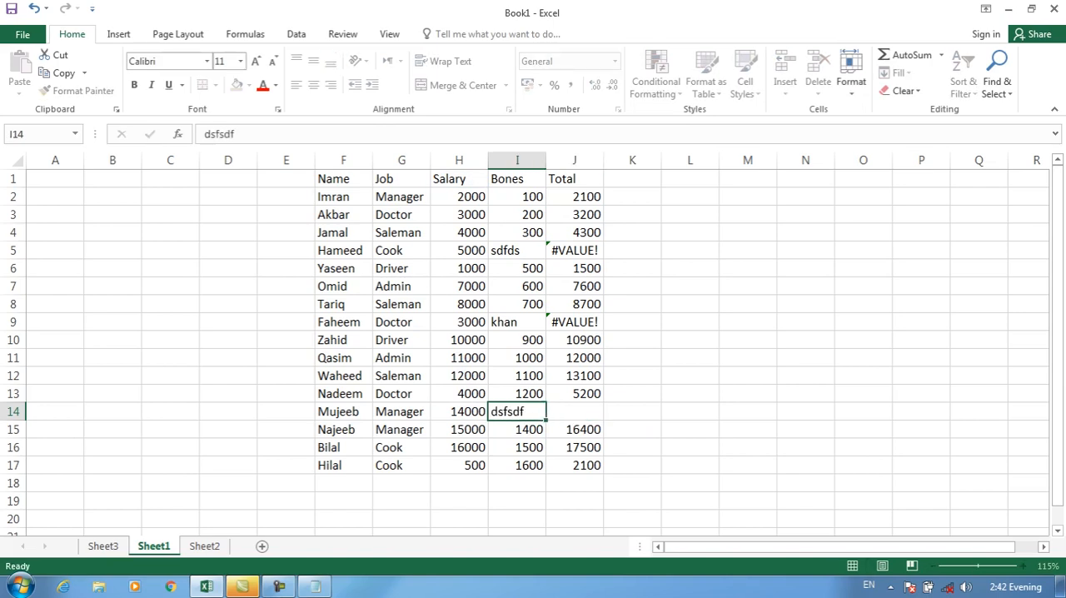
key(Right)
text(=)
key(Left)
key(Left)
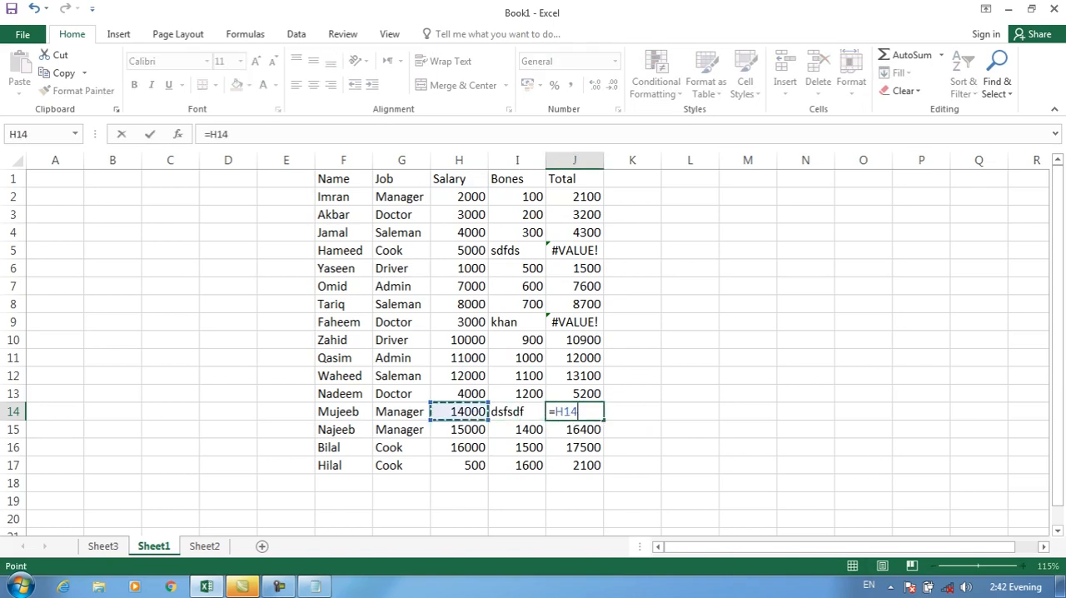
text(+)
key(Left)
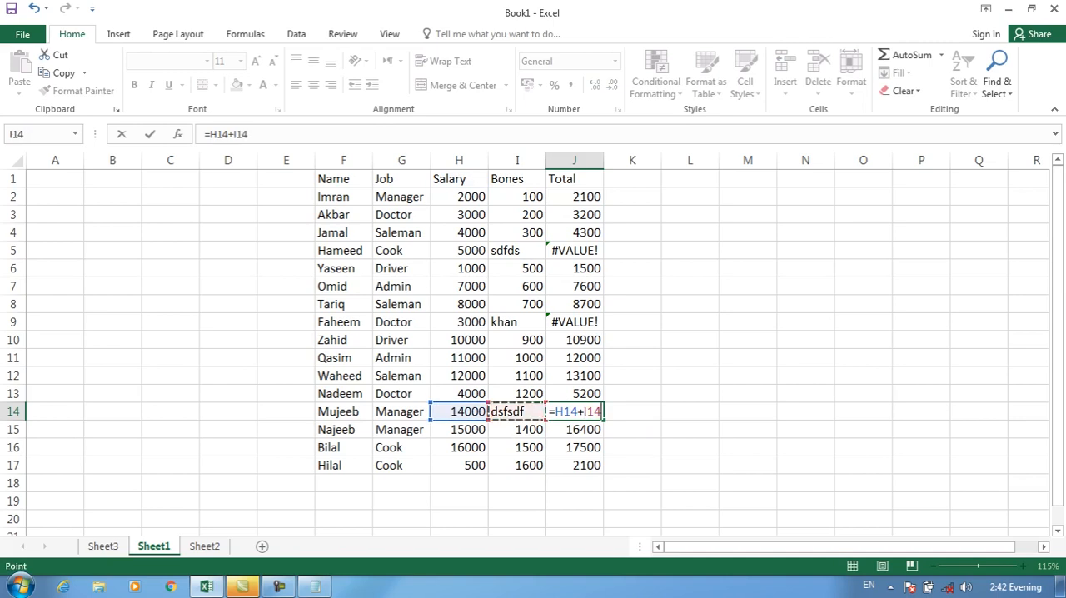
key(Return)
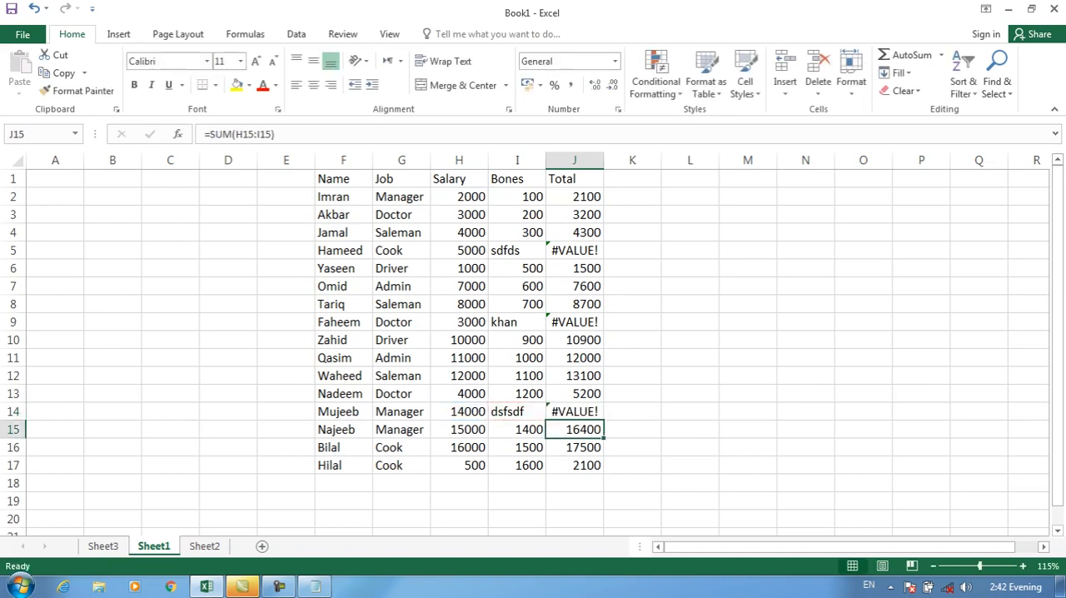
Start a new conditional formatting rule on Total cells J2:J17 that formats only cells containing errors
drag(575, 197, 575, 465)
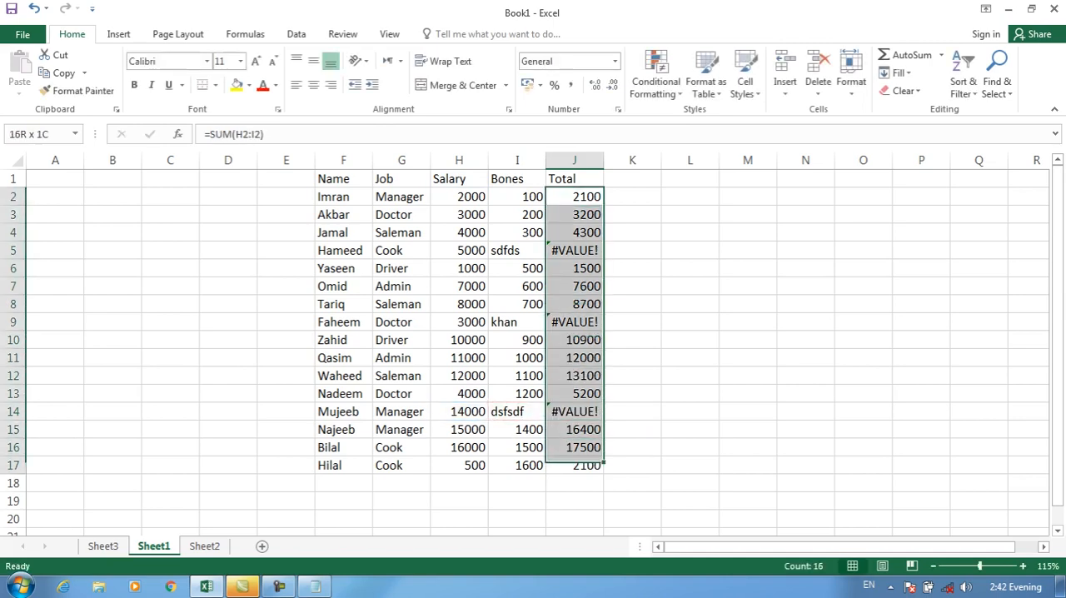
click(656, 83)
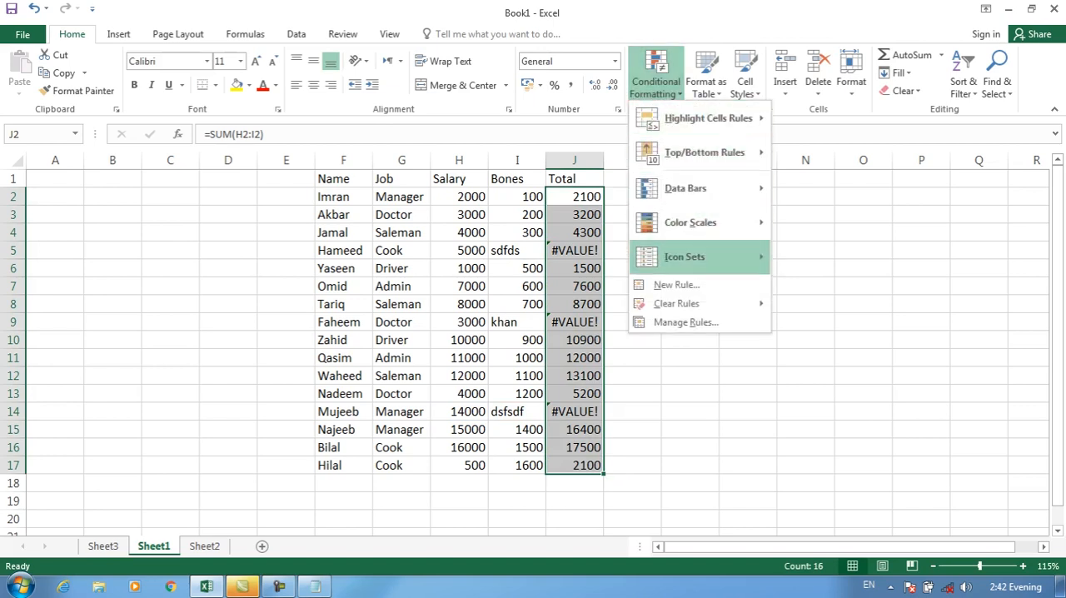
click(679, 283)
click(388, 69)
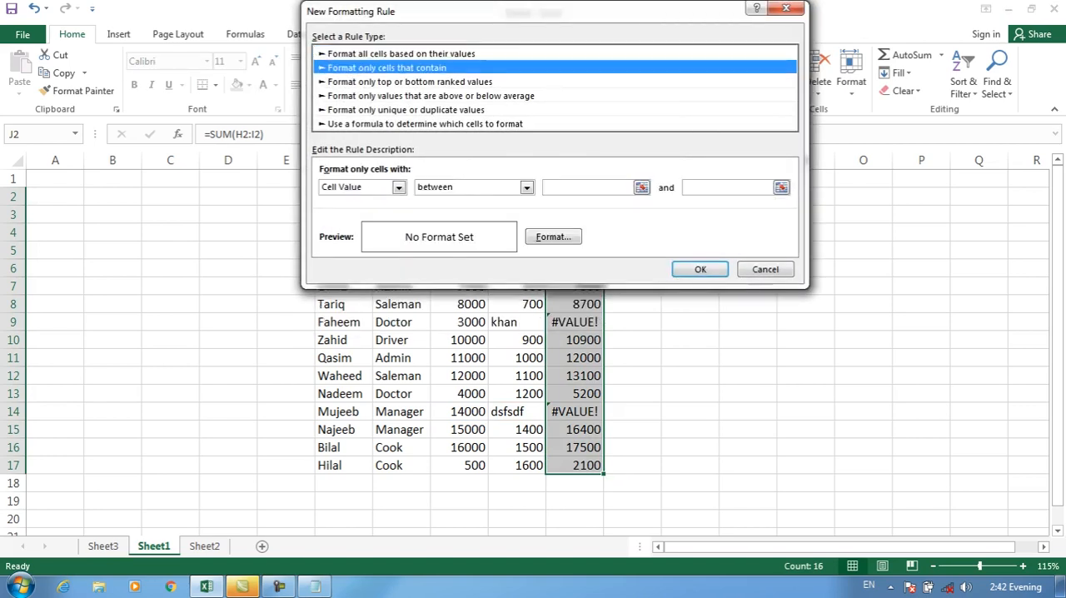
click(399, 188)
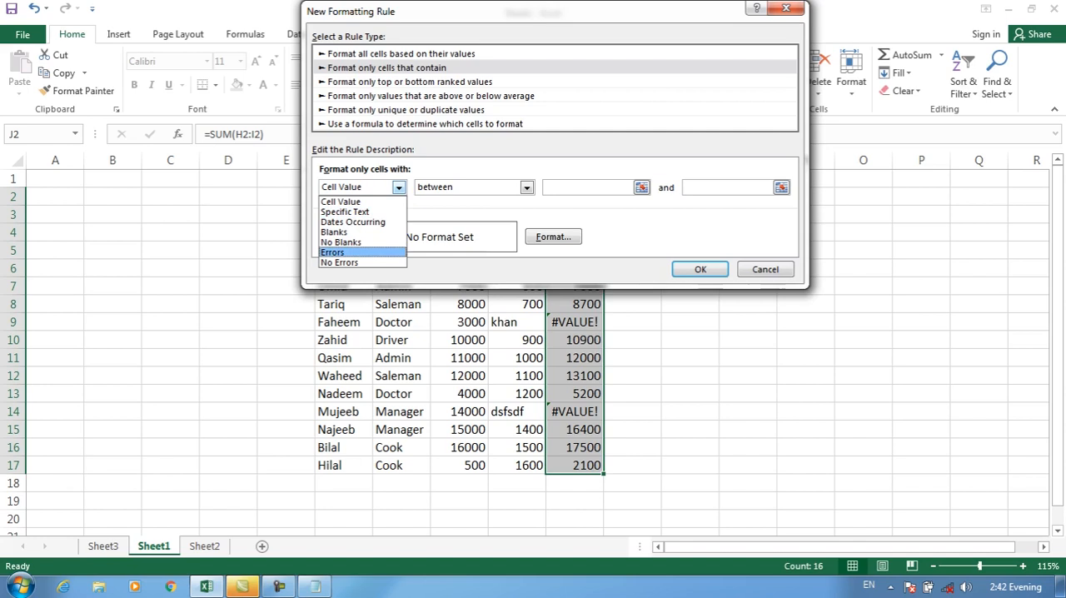
click(333, 252)
Give the errors rule a red font and a yellow fill, and apply it to the Total cells
click(553, 236)
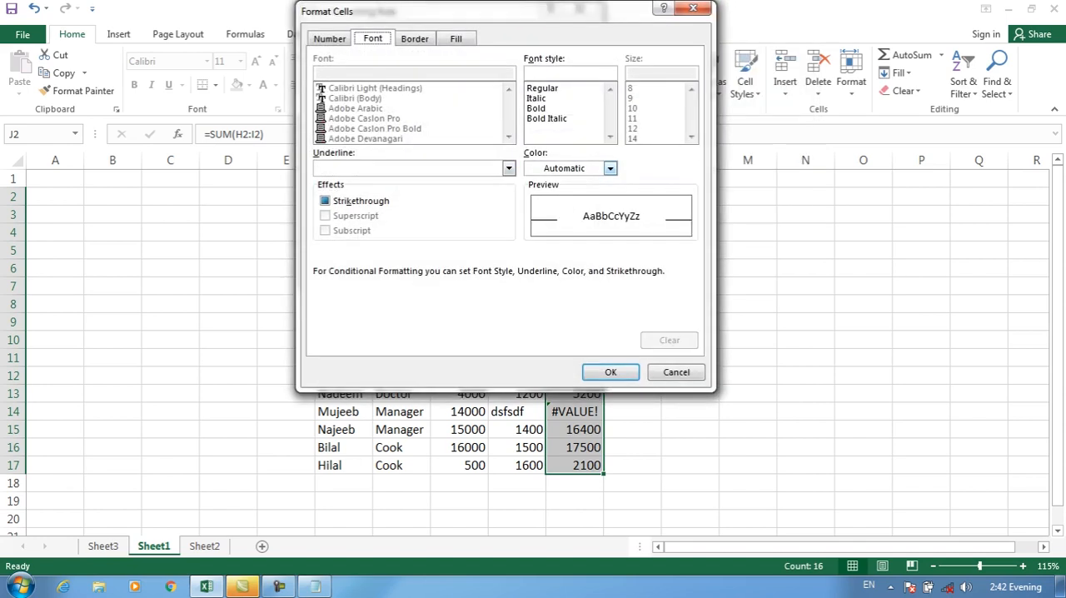
click(610, 168)
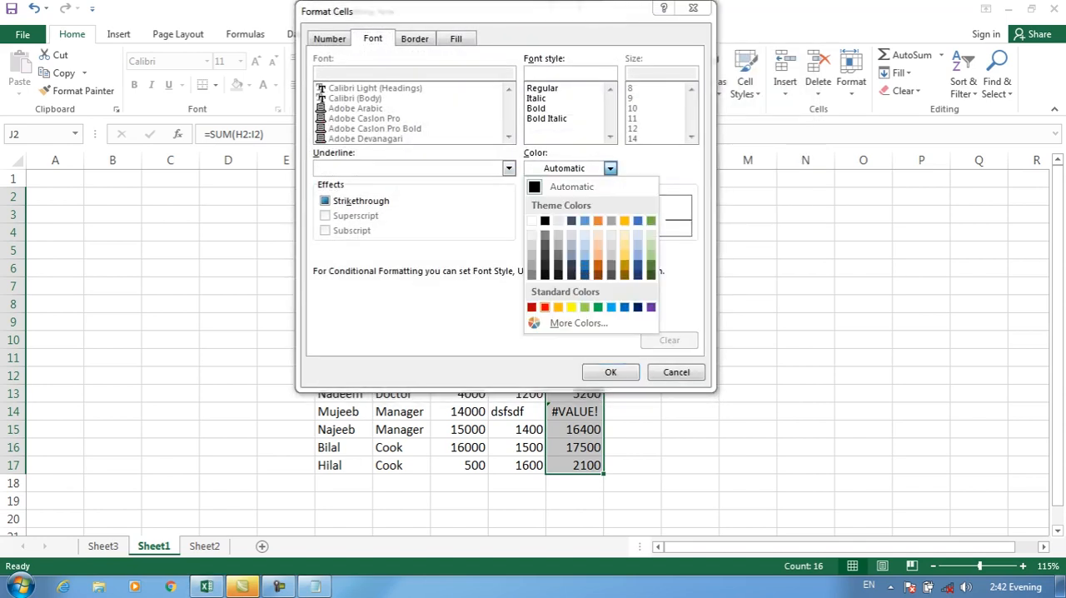
click(545, 307)
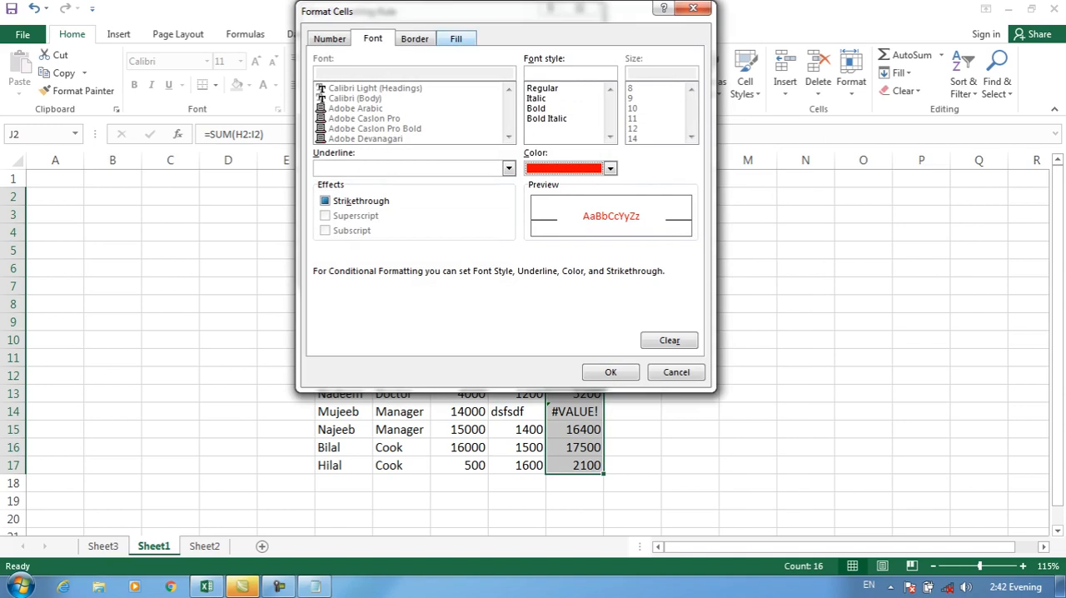
click(456, 39)
click(369, 191)
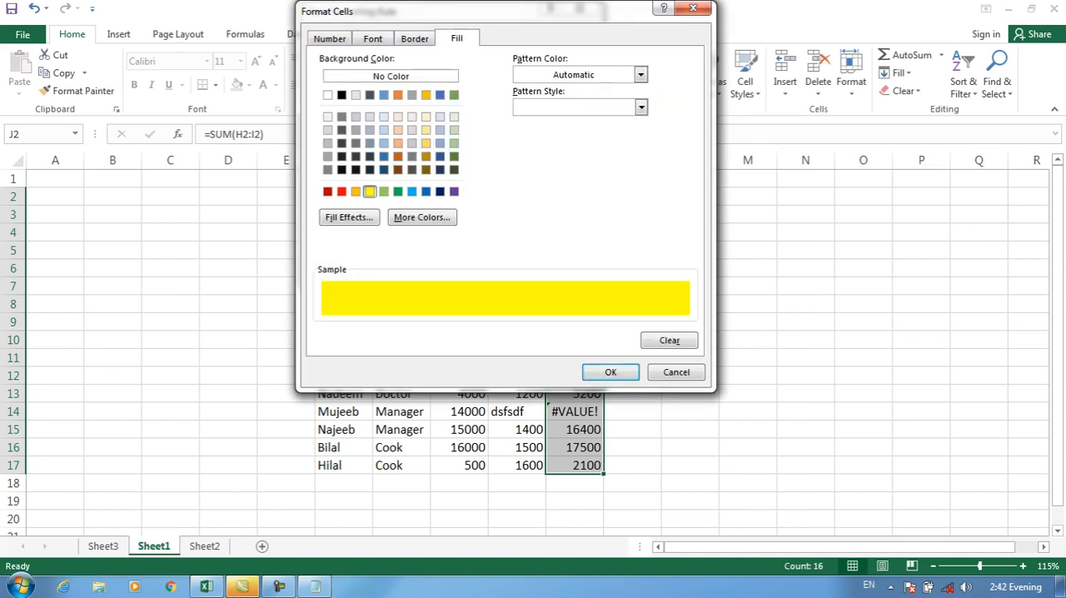
click(611, 371)
click(492, 269)
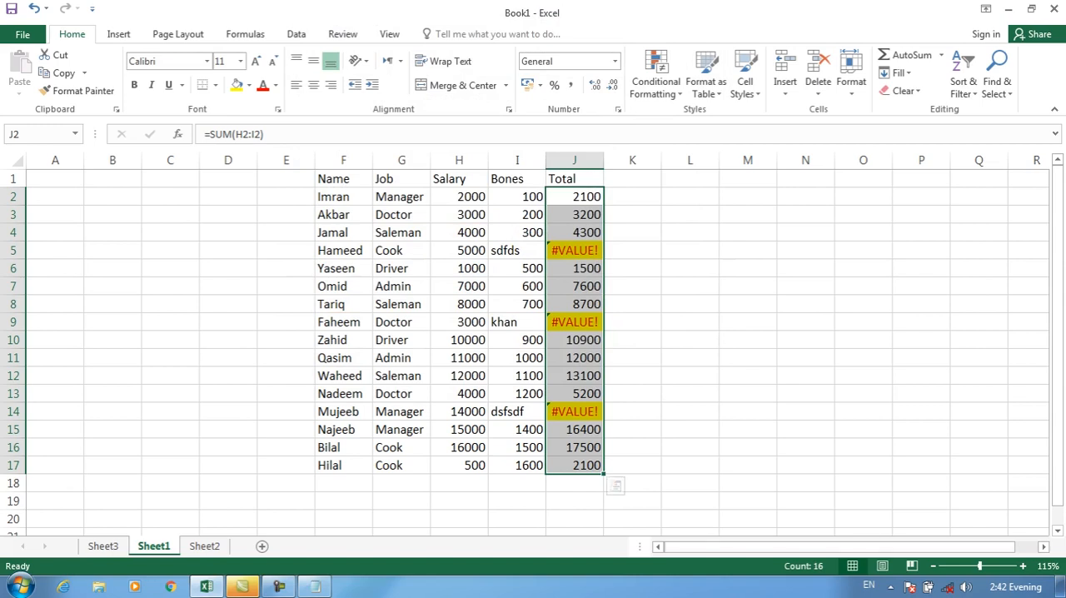
Clear the conditional formatting rules from the selected Total cells J2:J17
click(656, 80)
mouse_move(677, 303)
click(859, 305)
Add a conditional formatting rule that fills Total cells in J2:J17 containing no errors with yellow
click(656, 81)
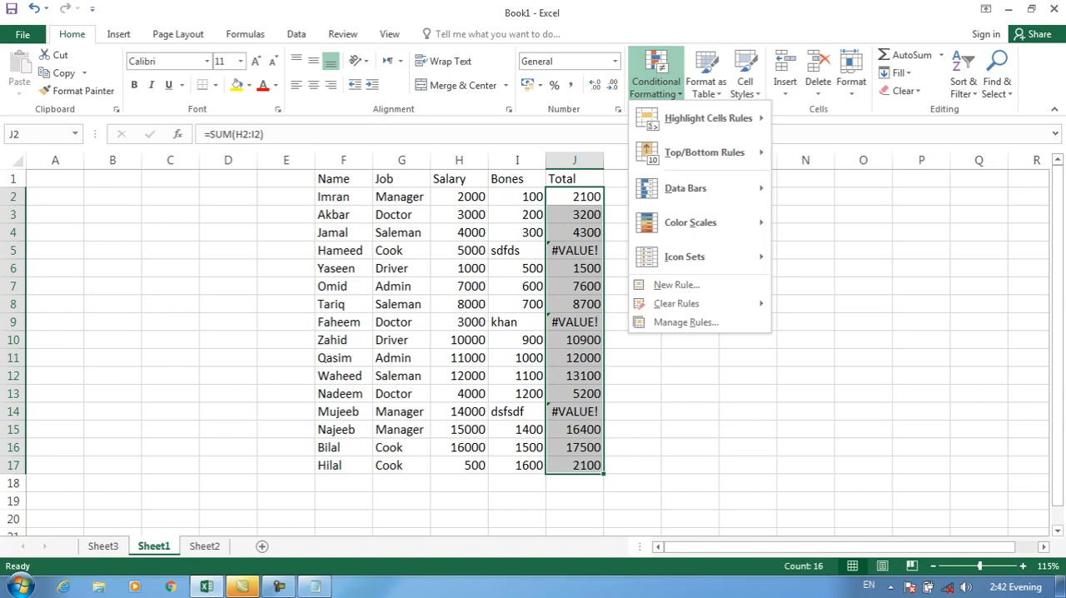
click(676, 285)
click(332, 68)
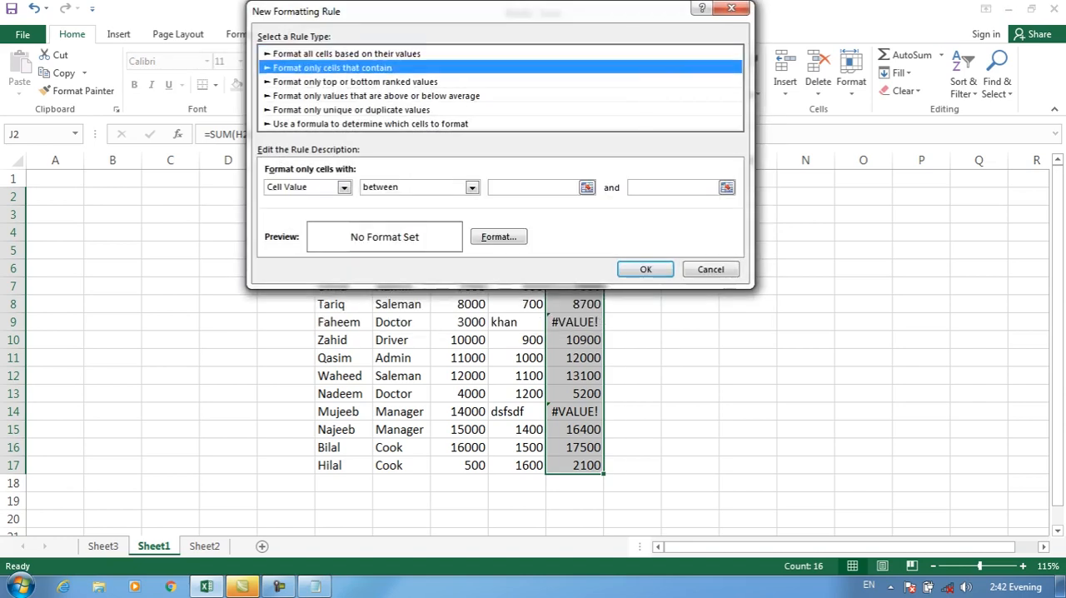
click(343, 187)
click(292, 263)
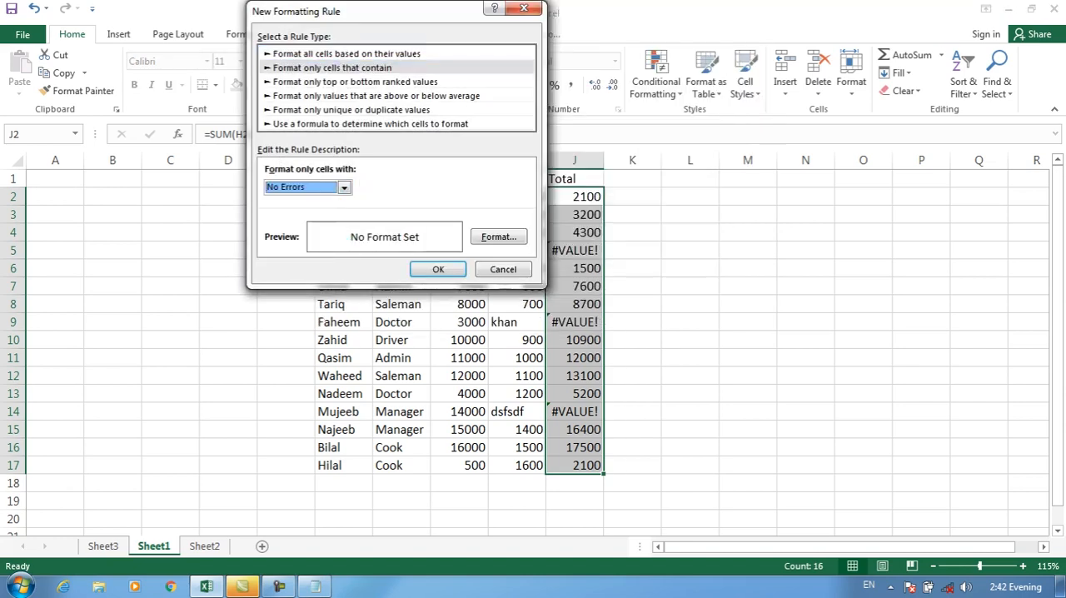
click(499, 238)
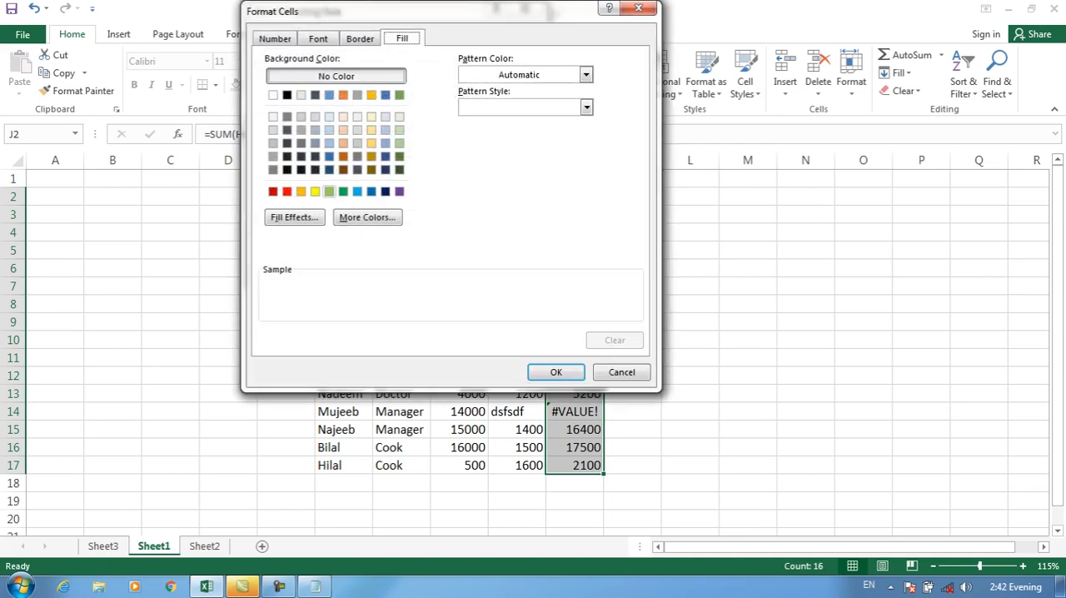
click(315, 190)
key(Return)
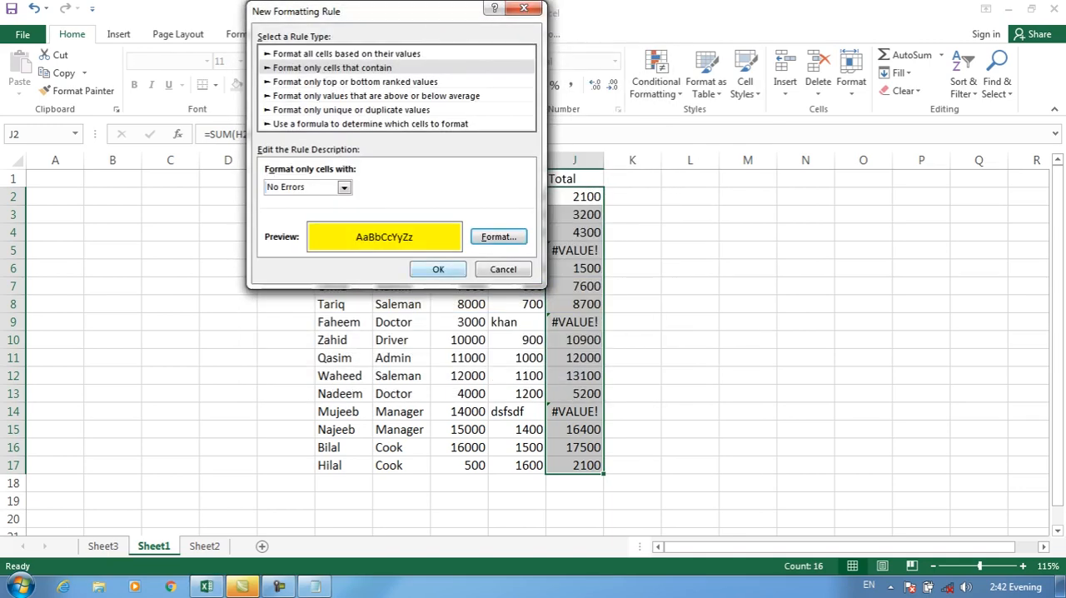
key(Return)
click(632, 394)
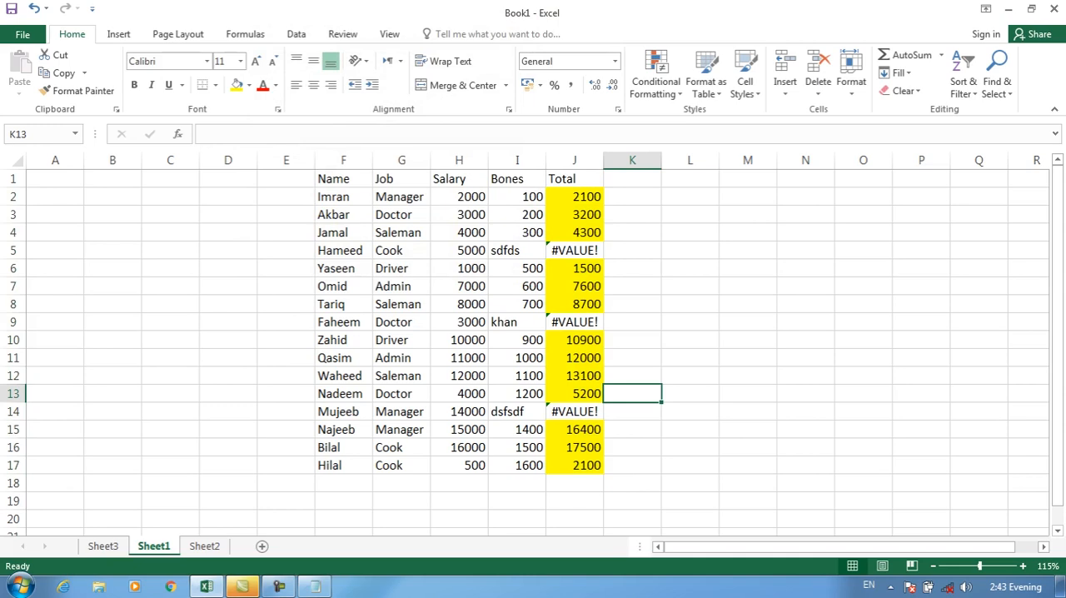
click(657, 75)
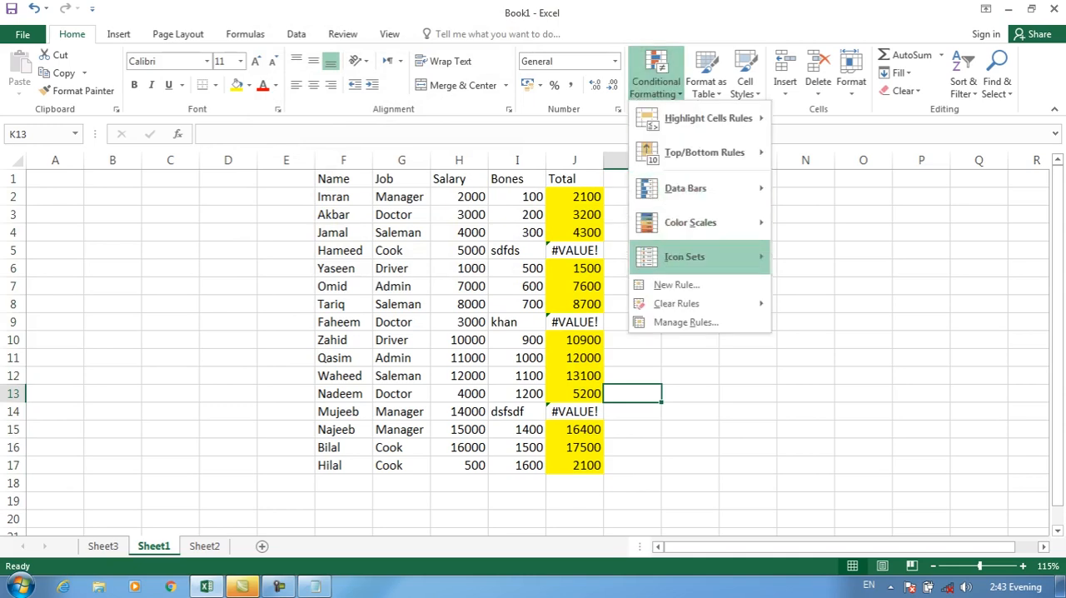
click(676, 285)
click(300, 81)
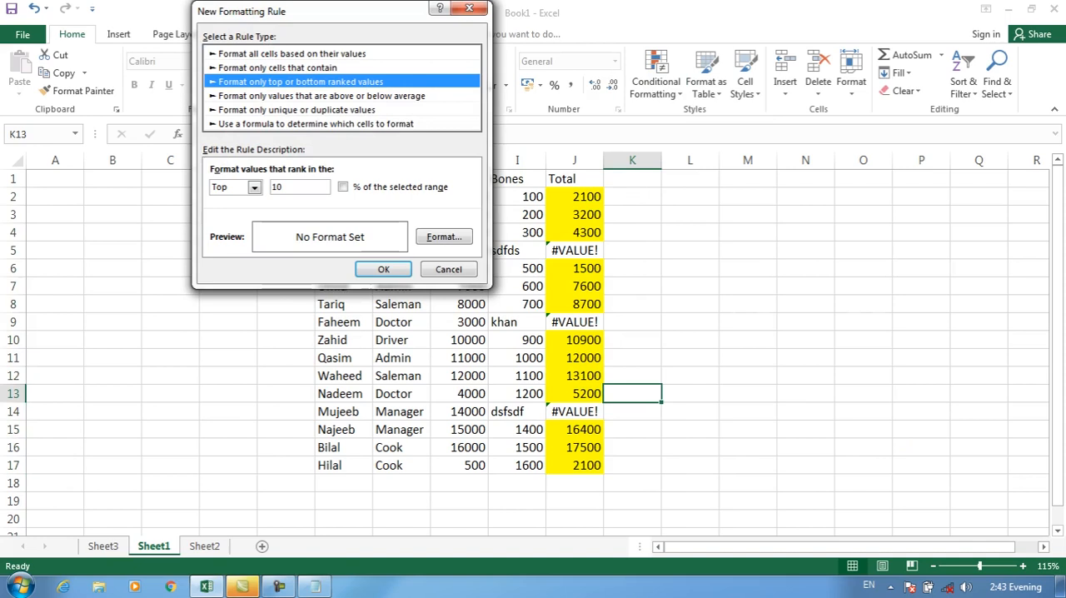
click(449, 269)
drag(575, 215, 575, 445)
click(689, 215)
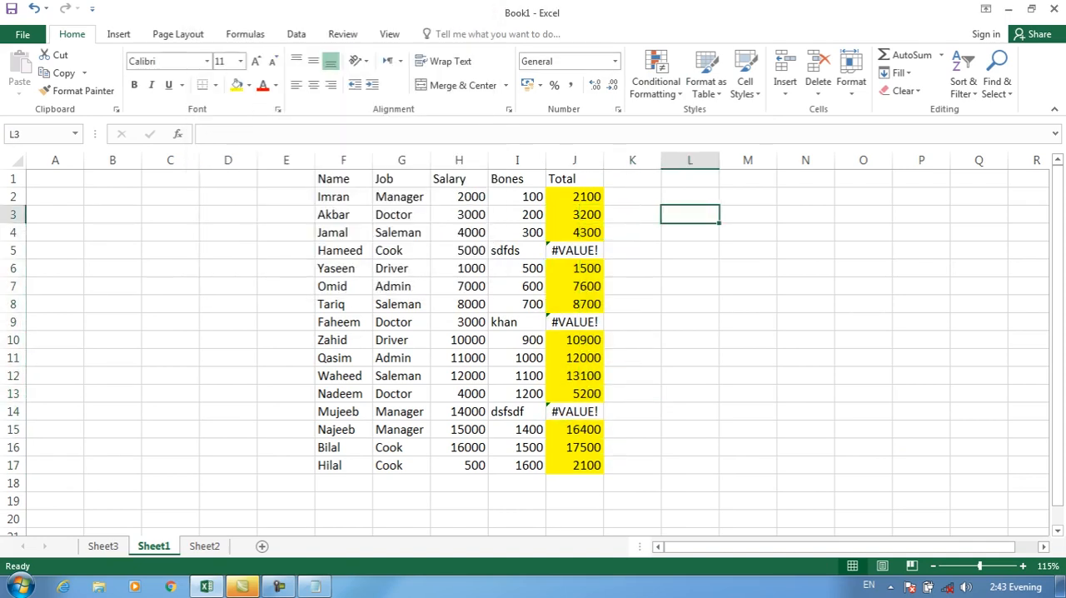